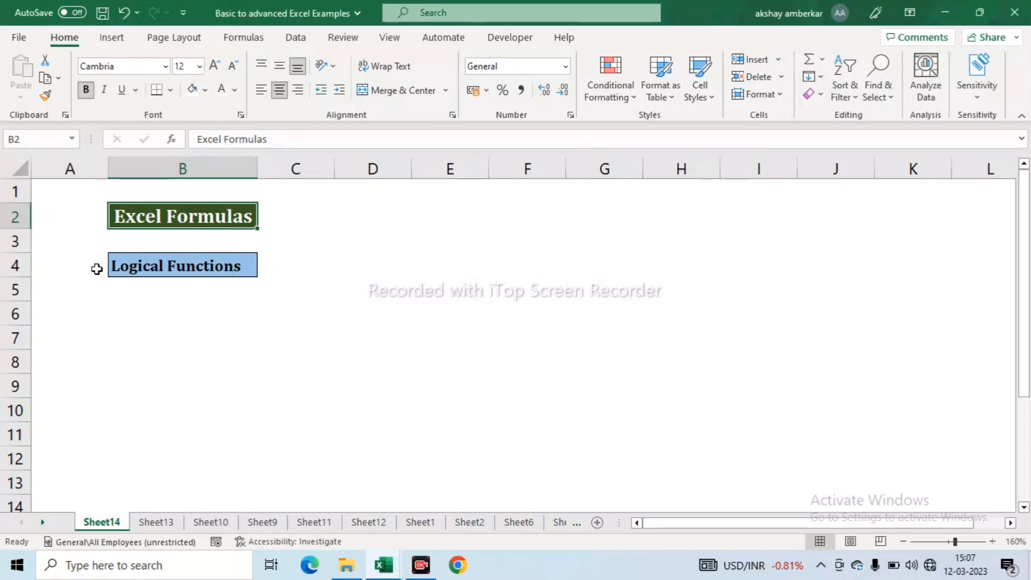
Step: Review the Logical Functions list on Sheet14, then switch to Sheet13 and examine the City Name table
{"action": "left_click", "coordinate": [123, 267]}
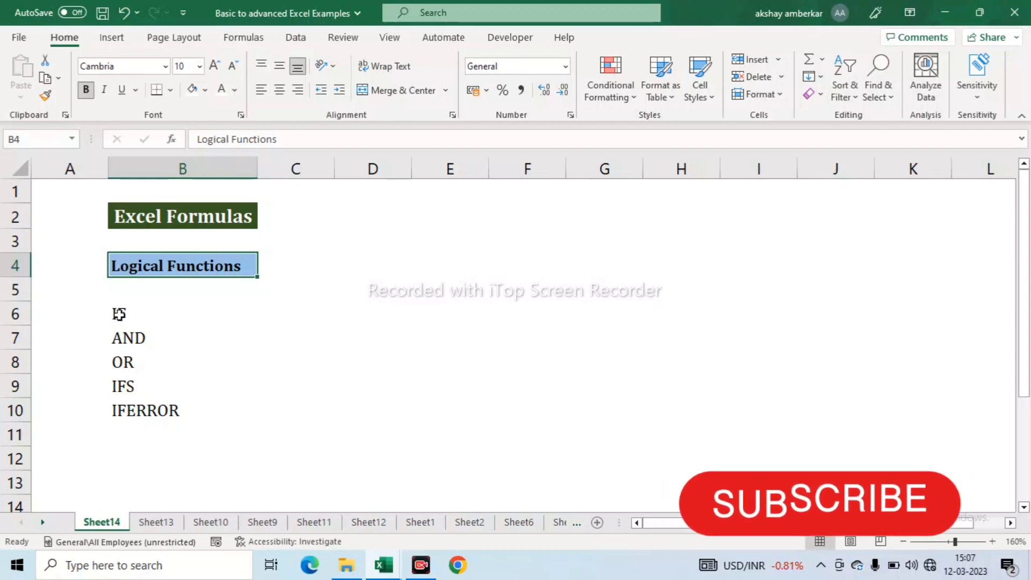
{"action": "left_click", "coordinate": [118, 313]}
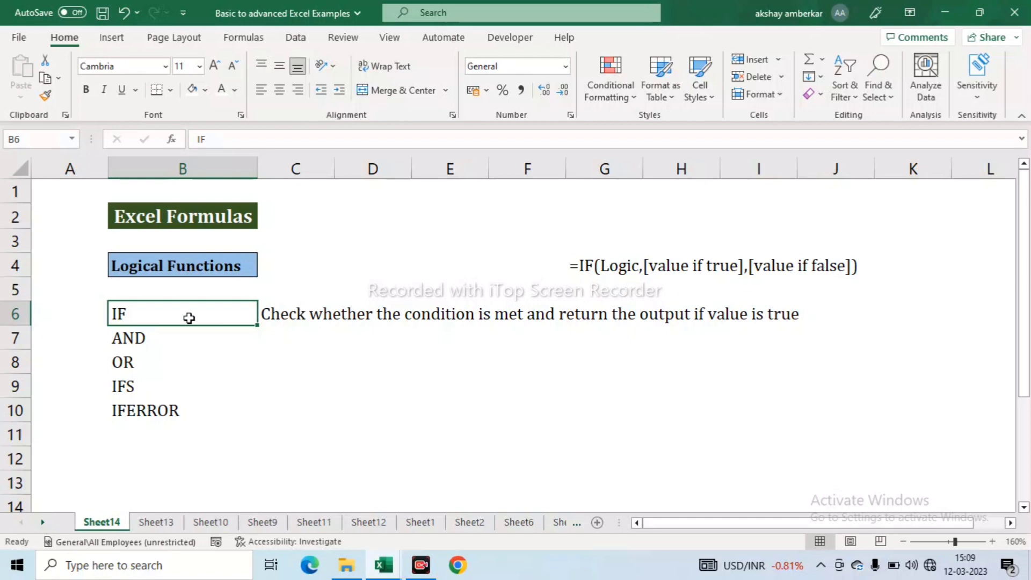
{"action": "left_click", "coordinate": [155, 531]}
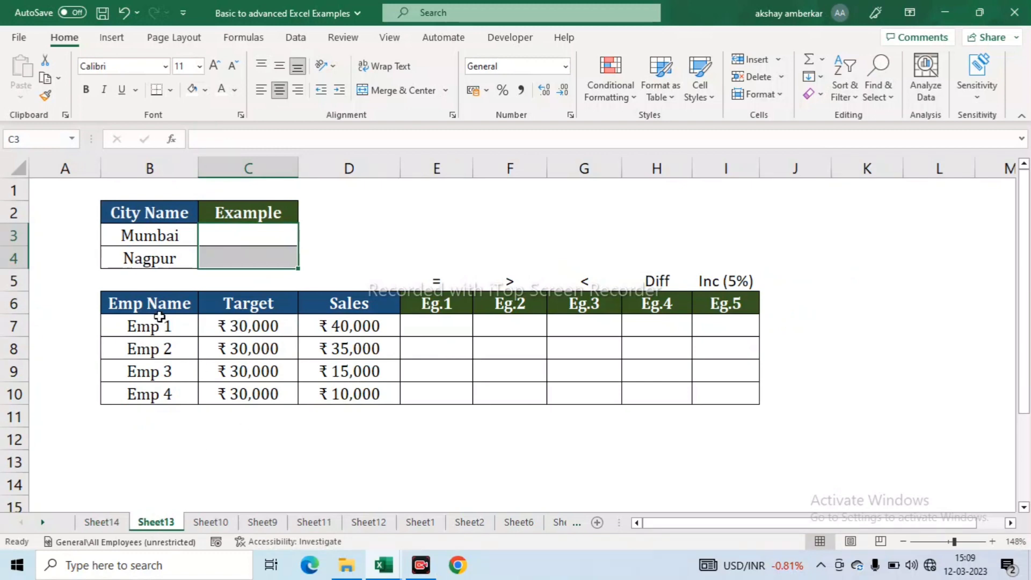
{"action": "left_click_drag", "start_coordinate": [152, 215], "coordinate": [166, 276]}
{"action": "left_click", "coordinate": [161, 255]}
{"action": "left_click", "coordinate": [240, 231]}
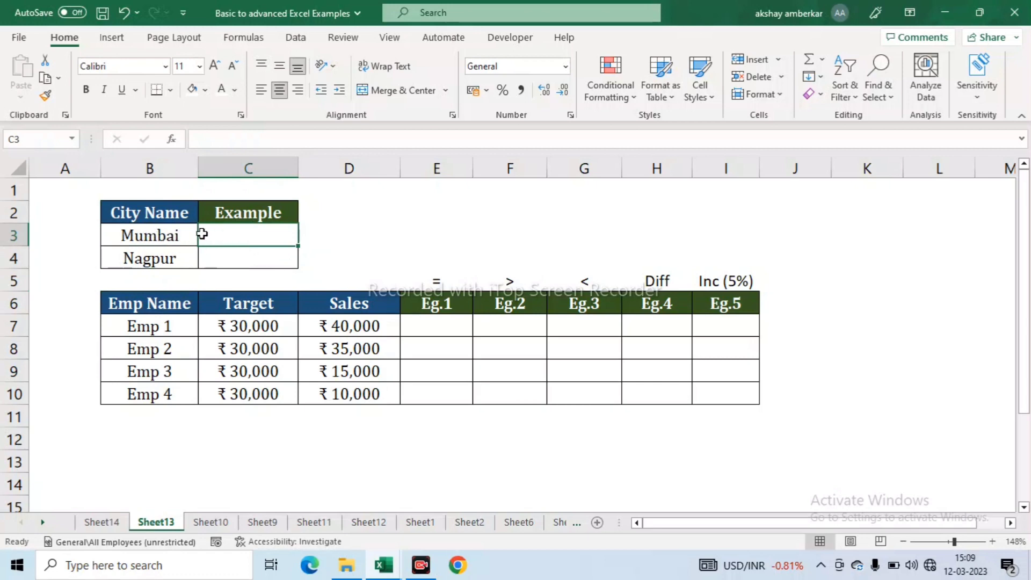
{"action": "left_click", "coordinate": [178, 237]}
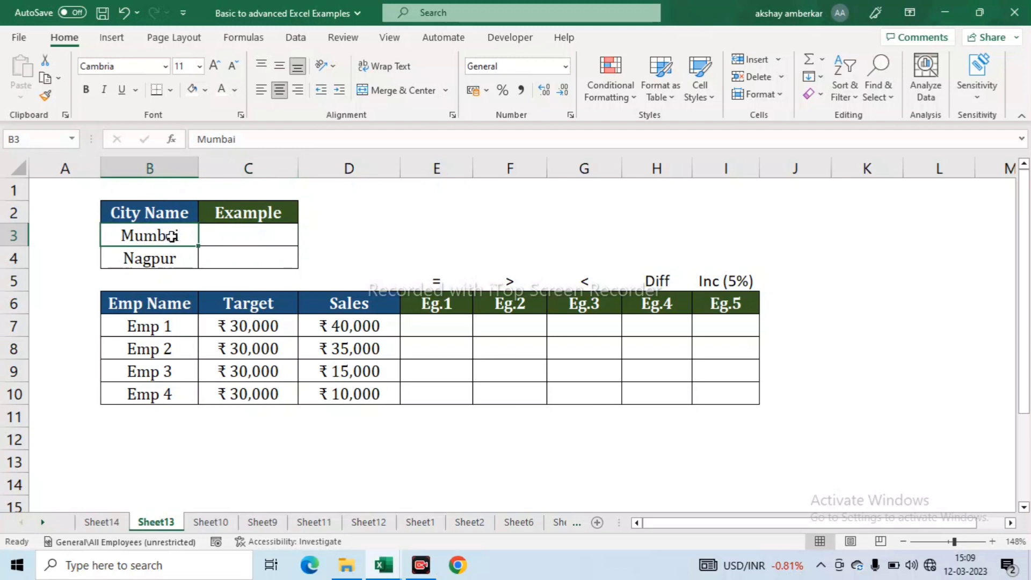
Step: Enter the formula =IF(B3="Mumbai",1,0) in cell C3 of the Example column
{"action": "left_click", "coordinate": [238, 239]}
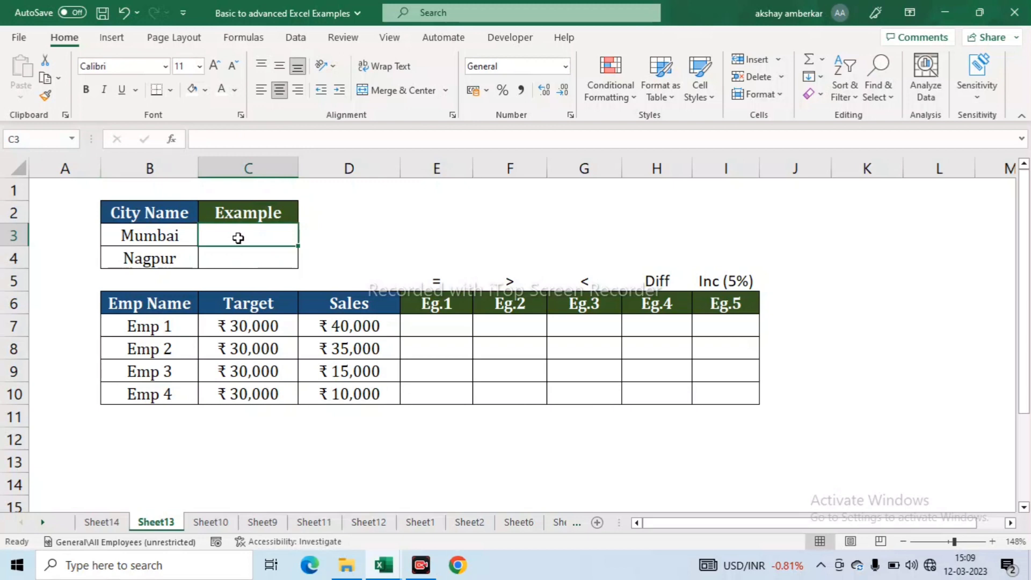
{"action": "type", "text": "=if"}
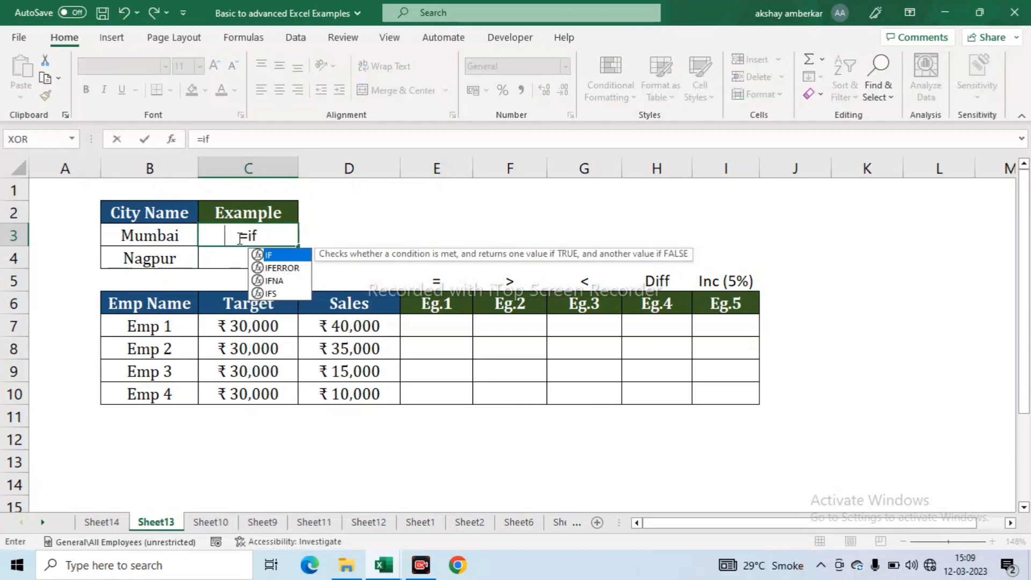
{"action": "key", "text": "Tab"}
{"action": "left_click", "coordinate": [123, 235]}
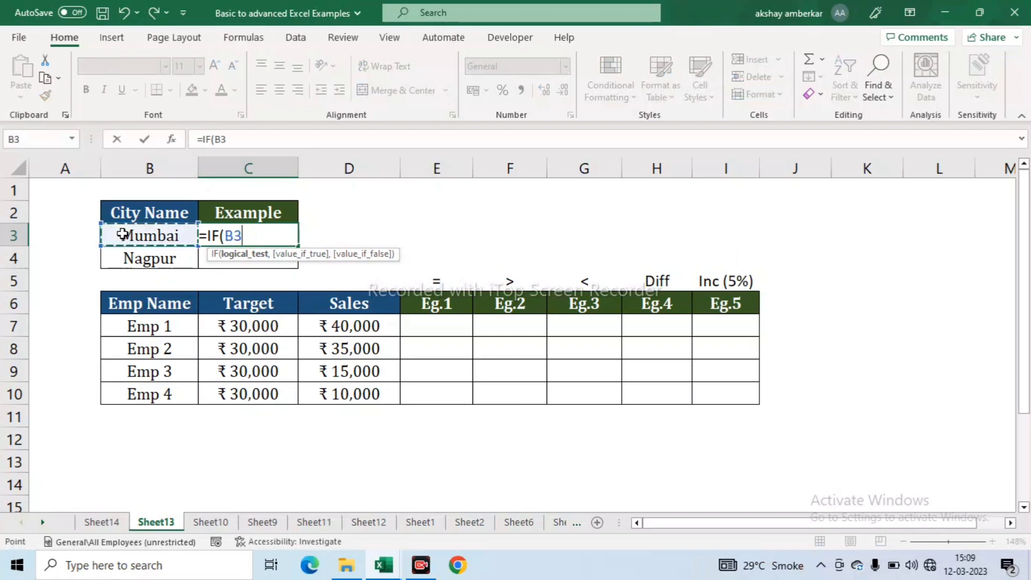
{"action": "type", "text": "=\""}
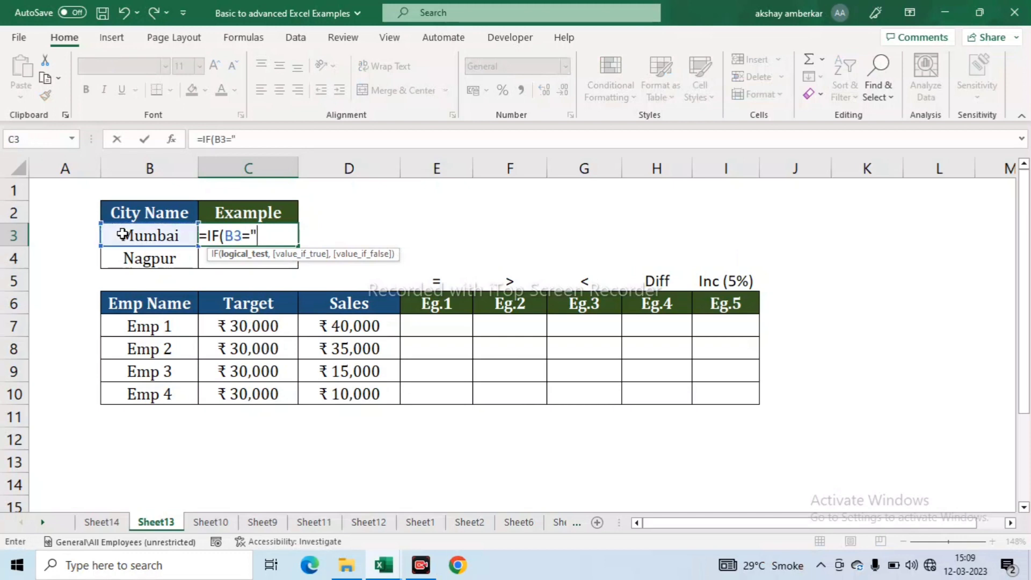
{"action": "type", "text": "Mumb"}
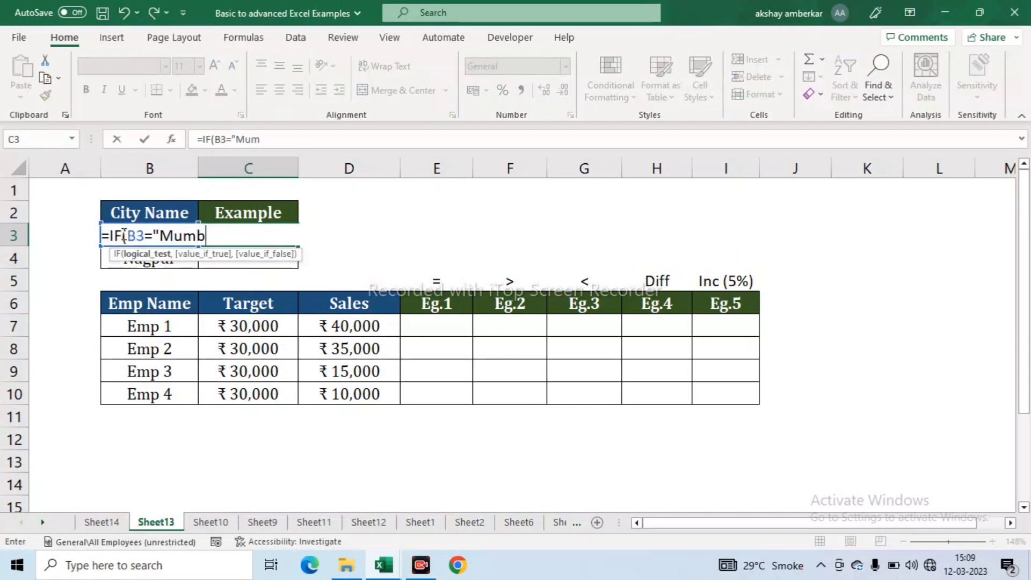
{"action": "type", "text": "ai\""}
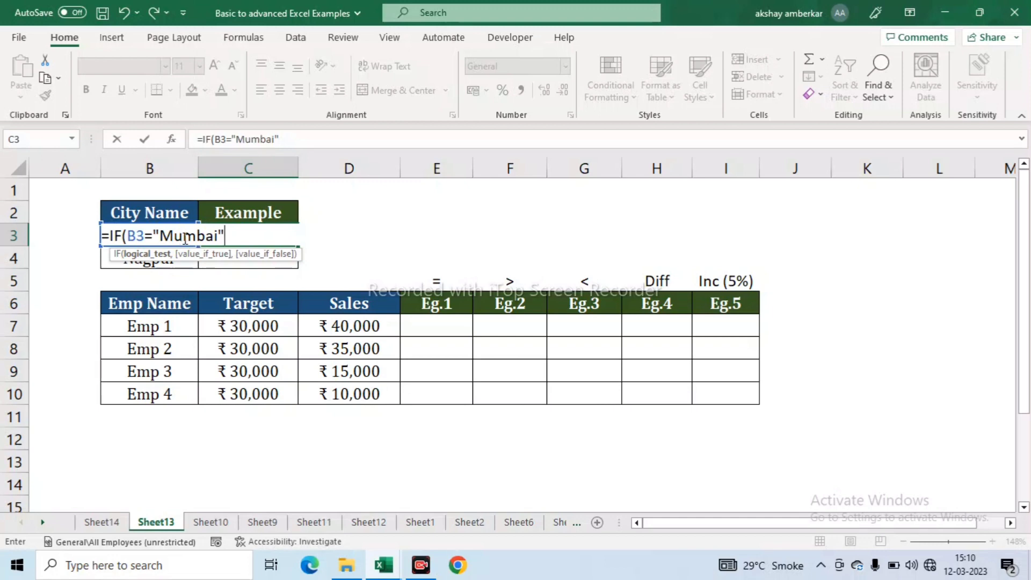
{"action": "type", "text": ","}
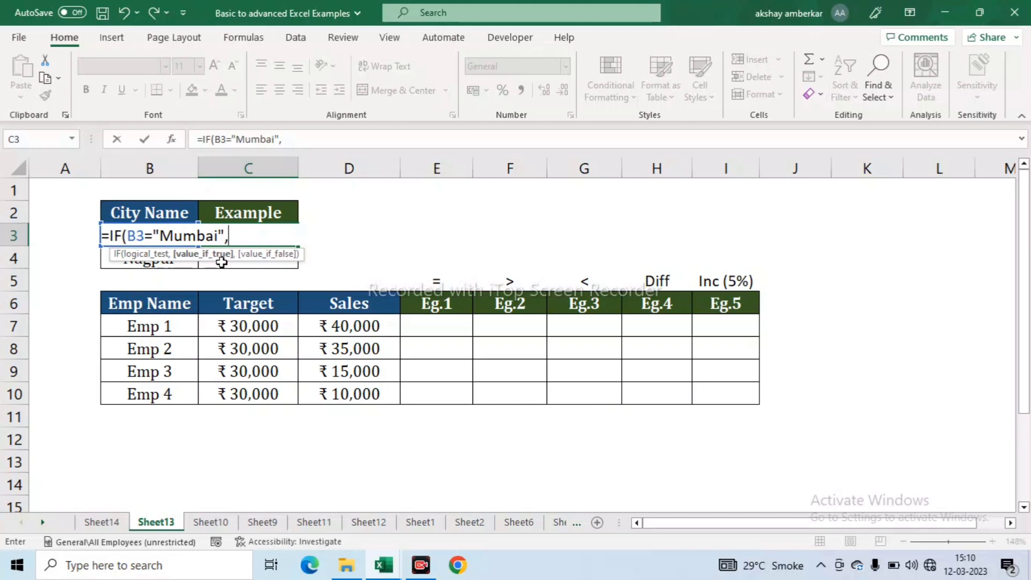
{"action": "type", "text": "14"}
{"action": "key", "text": "BackSpace"}
{"action": "type", "text": ","}
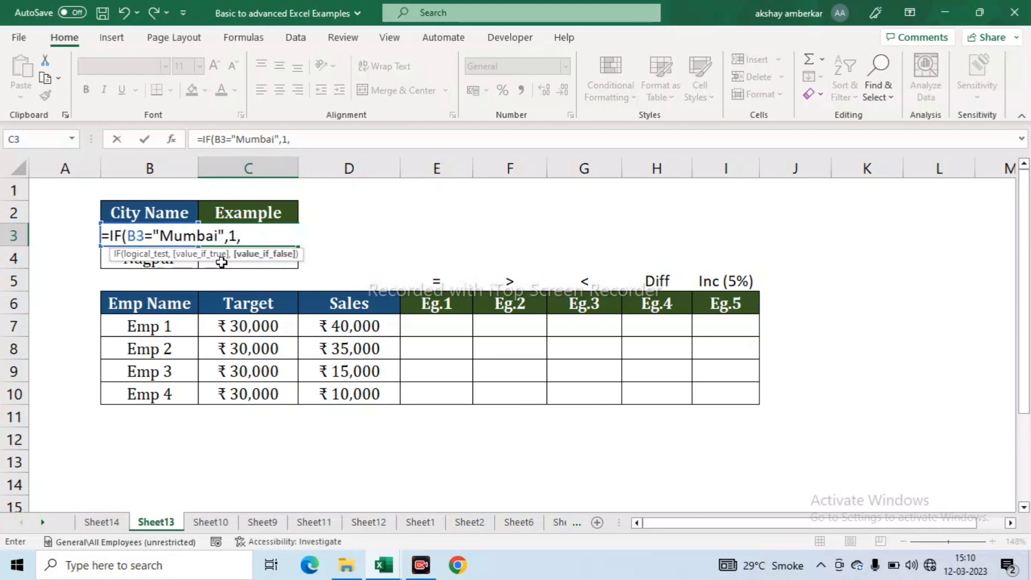
{"action": "type", "text": "0)"}
{"action": "key", "text": "Return"}
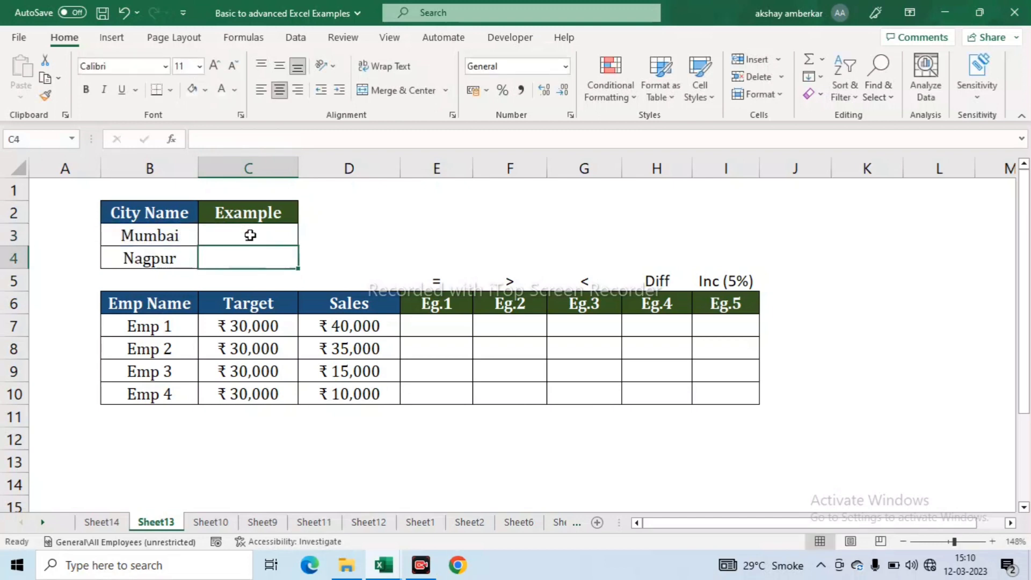
Step: Change the text tested in C3's IF formula to the misspelled "Muambai" to try the false case
{"action": "left_click", "coordinate": [249, 234]}
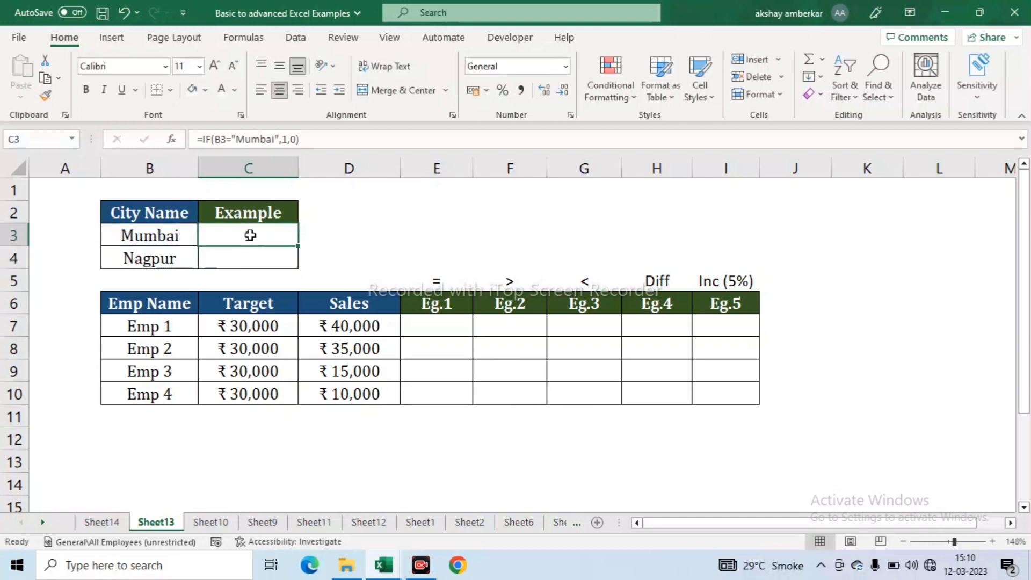
{"action": "left_click", "coordinate": [120, 235]}
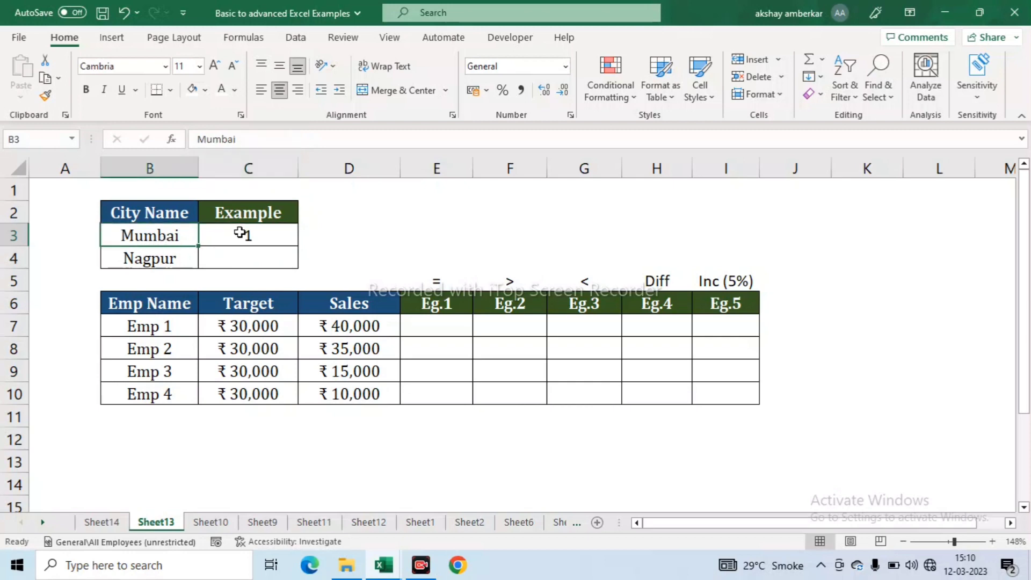
{"action": "left_click", "coordinate": [246, 234]}
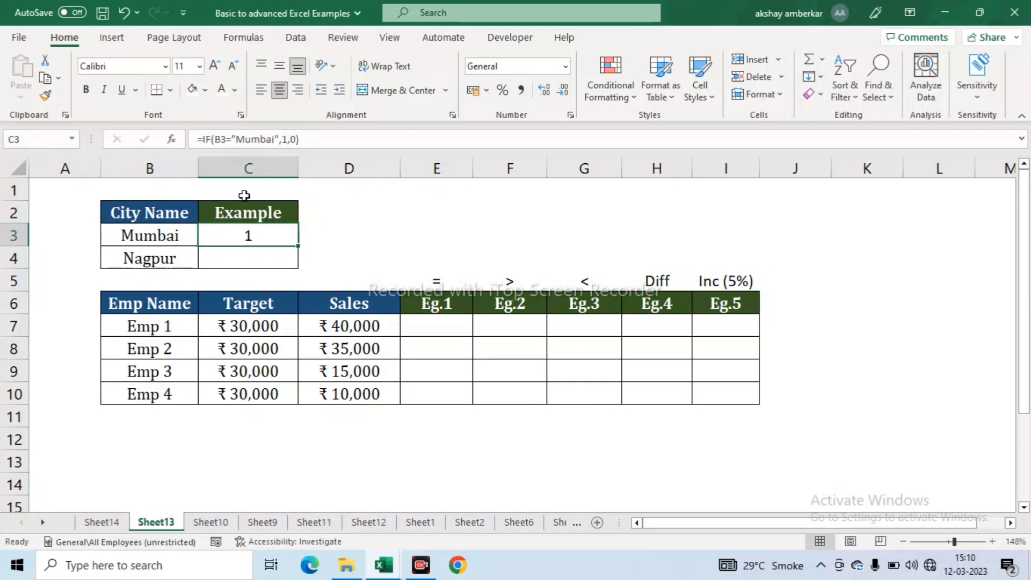
{"action": "left_click", "coordinate": [252, 139]}
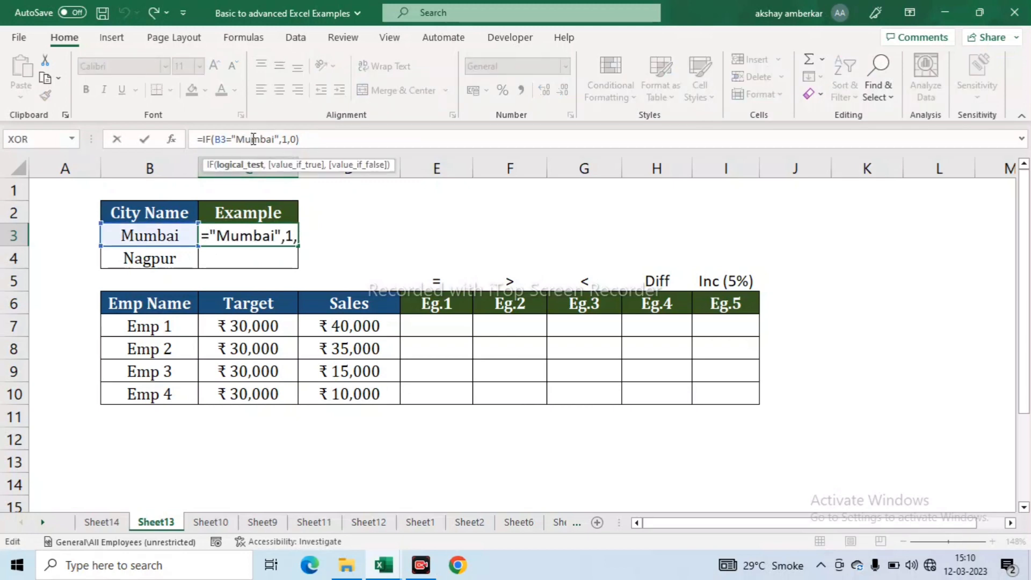
{"action": "type", "text": "a"}
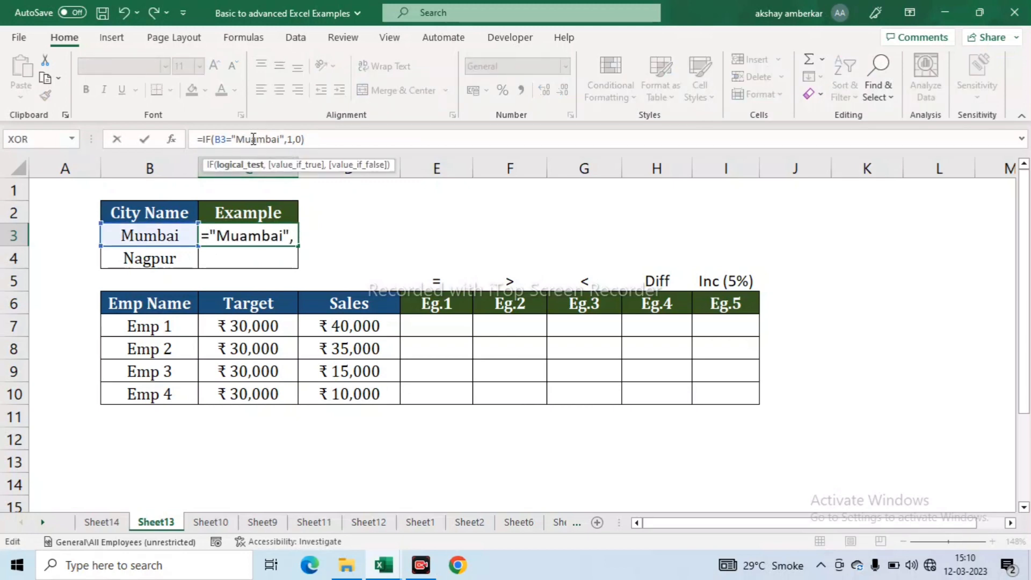
{"action": "key", "text": "ctrl+Return"}
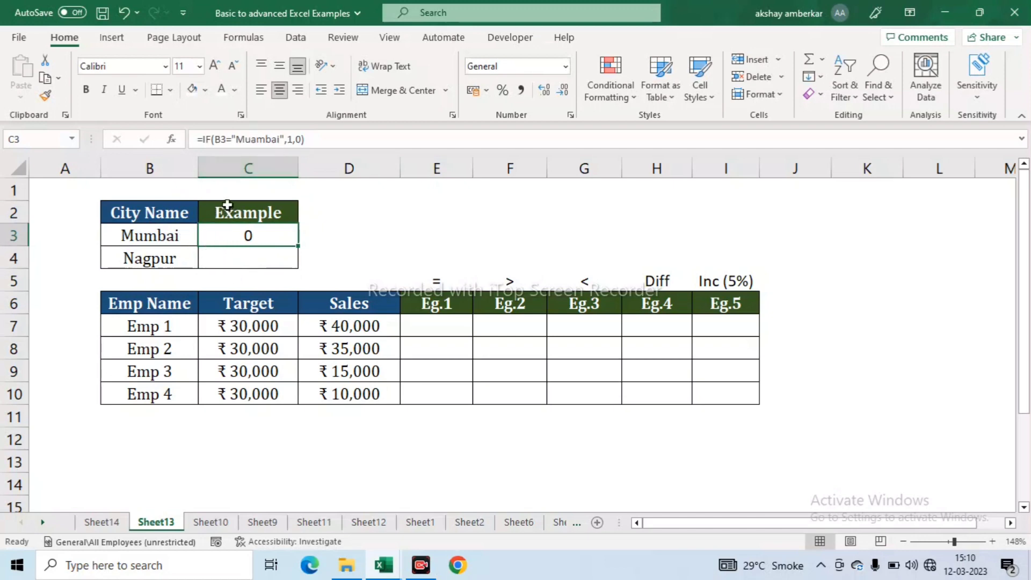
Step: Correct the tested text in C3's IF formula back to "Mumbai"
{"action": "left_click", "coordinate": [159, 233]}
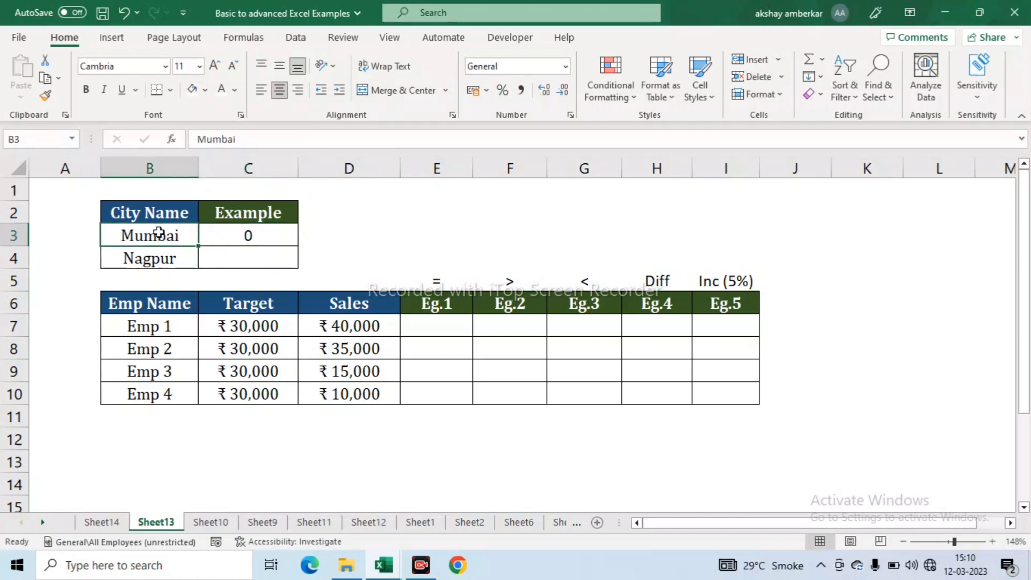
{"action": "left_click", "coordinate": [227, 235]}
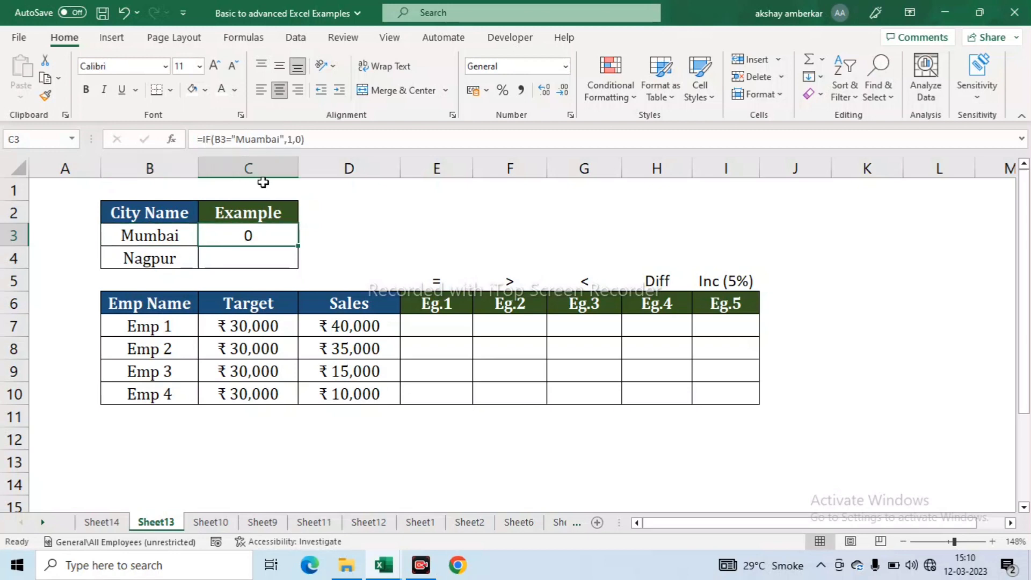
{"action": "left_click", "coordinate": [254, 139]}
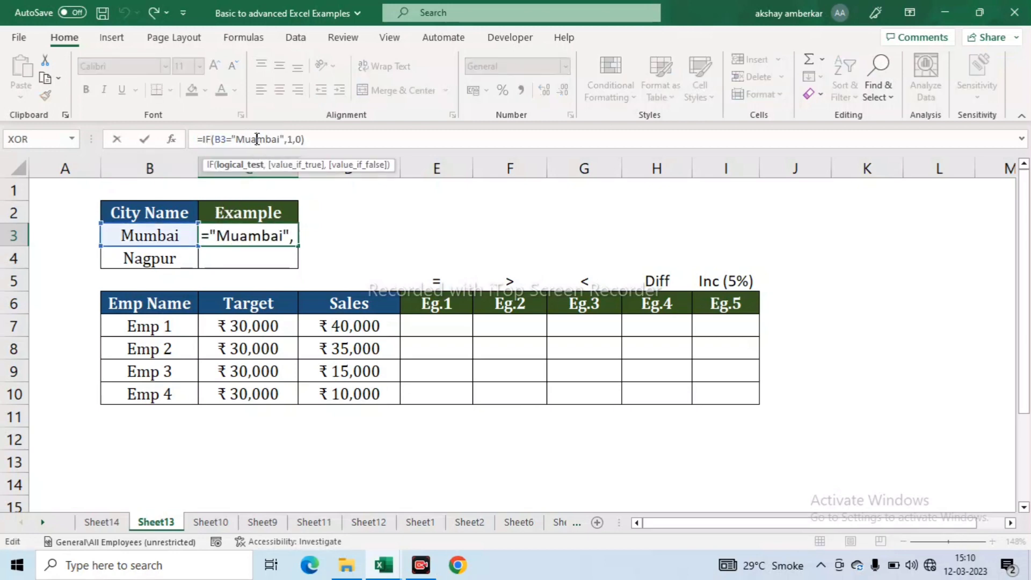
{"action": "key", "text": "BackSpace"}
{"action": "key", "text": "Return"}
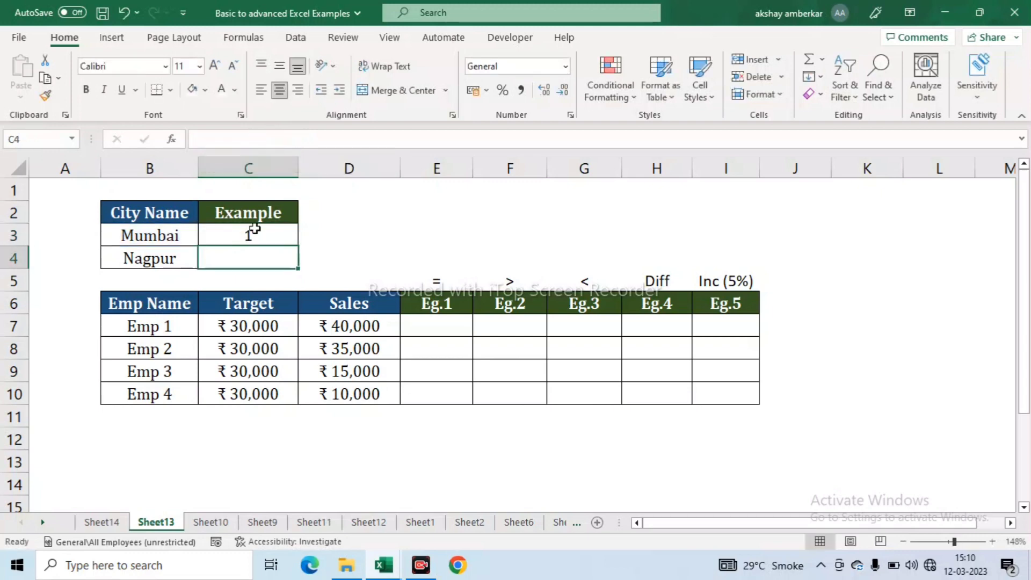
Step: Fill the IF formula from C3 down to C4 for the Nagpur row and check both results
{"action": "left_click", "coordinate": [222, 238]}
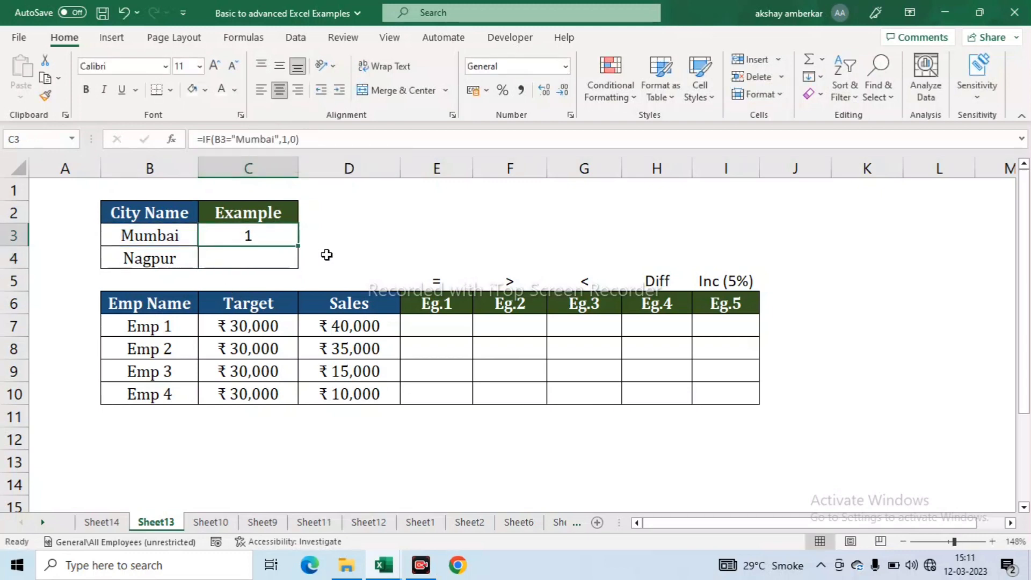
{"action": "left_click_drag", "start_coordinate": [298, 245], "coordinate": [245, 258]}
{"action": "left_click", "coordinate": [143, 258]}
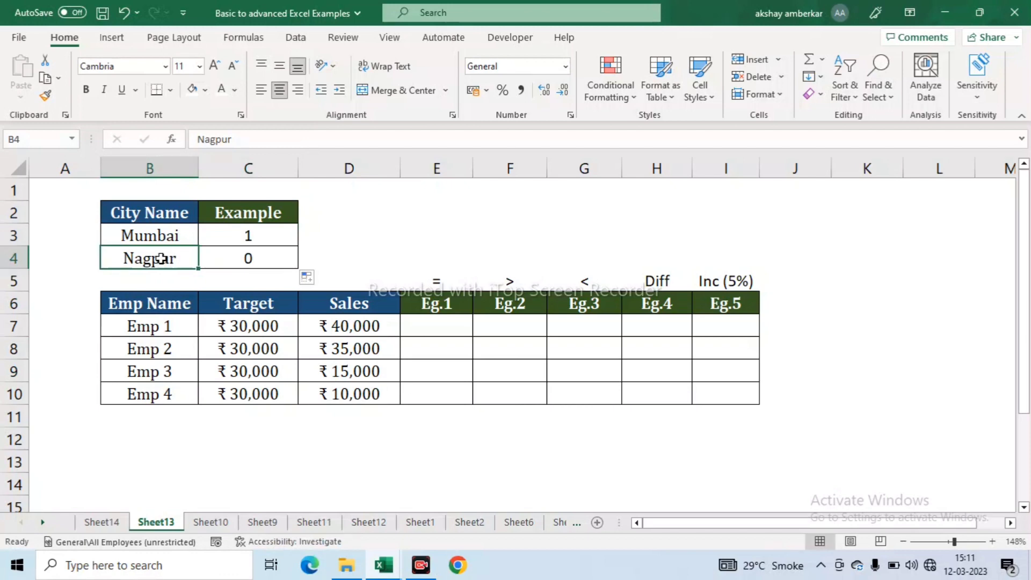
{"action": "left_click", "coordinate": [237, 258]}
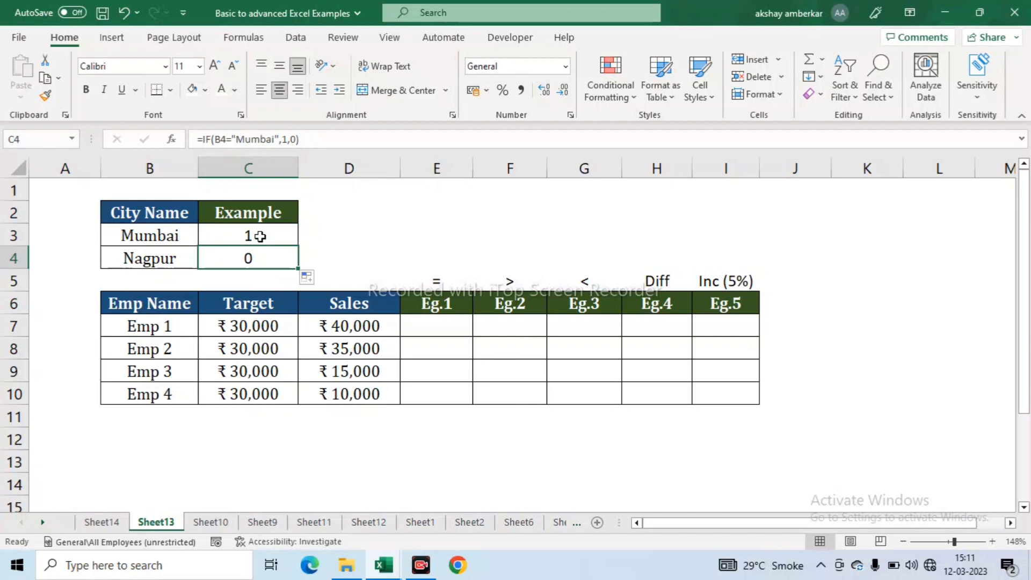
{"action": "left_click_drag", "start_coordinate": [260, 237], "coordinate": [273, 259]}
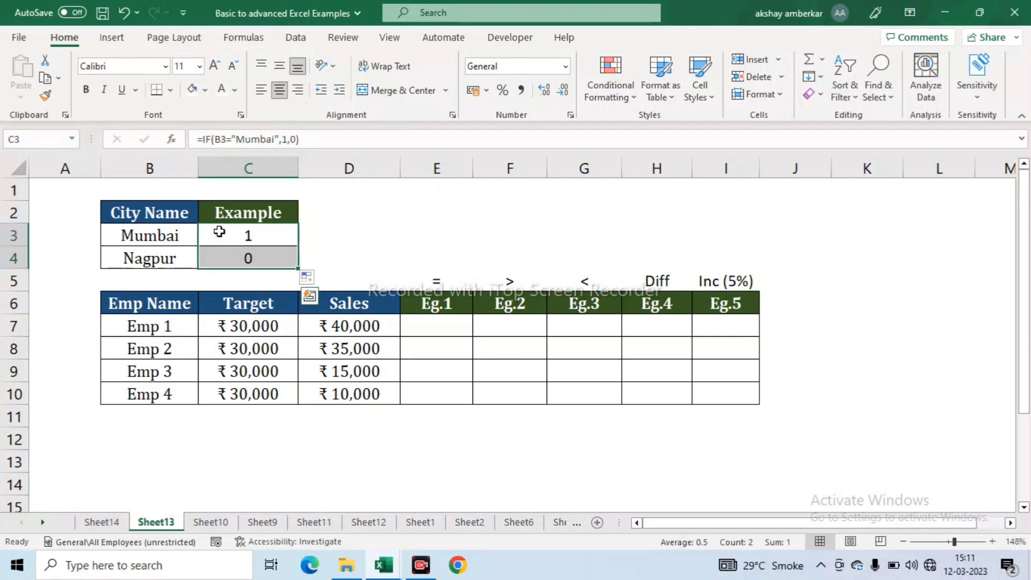
{"action": "left_click", "coordinate": [219, 232]}
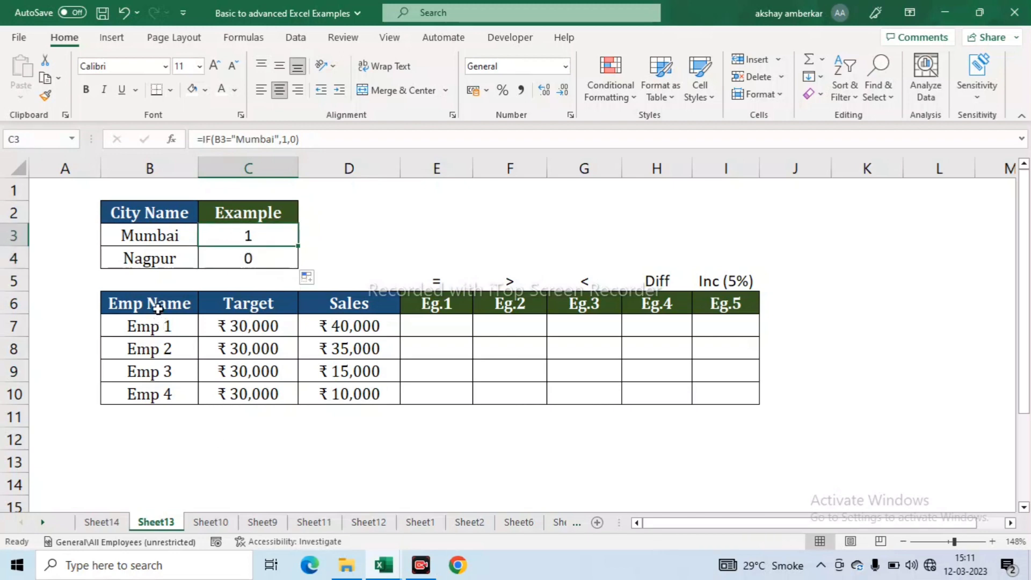
Step: Examine the employee table's comparison operators in row 5 and its Emp Name, Target and Sales columns
{"action": "left_click_drag", "start_coordinate": [157, 309], "coordinate": [453, 349]}
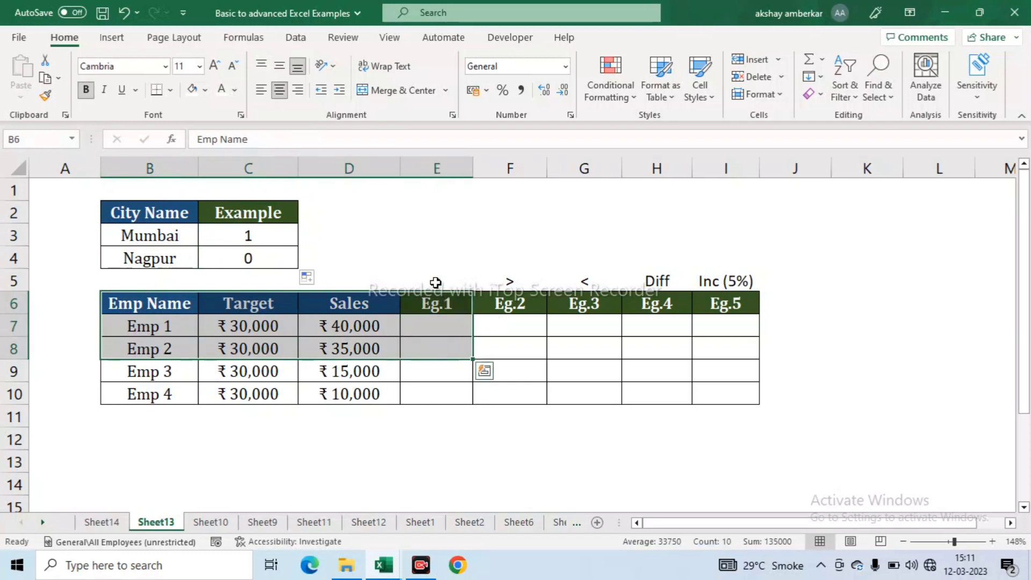
{"action": "left_click", "coordinate": [437, 283]}
{"action": "left_click_drag", "start_coordinate": [453, 283], "coordinate": [496, 288]}
{"action": "left_click", "coordinate": [495, 365]}
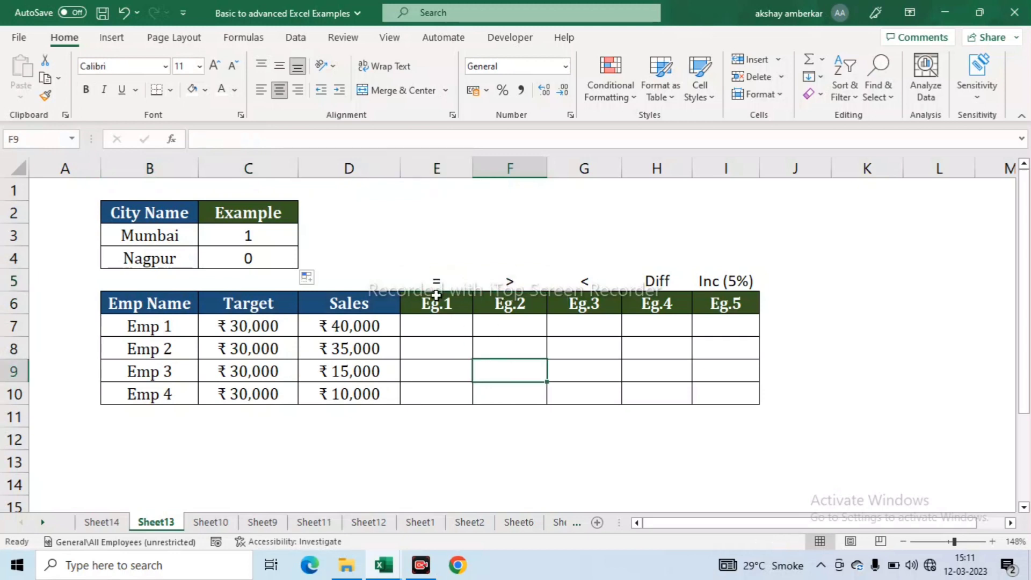
{"action": "left_click_drag", "start_coordinate": [453, 278], "coordinate": [576, 285]}
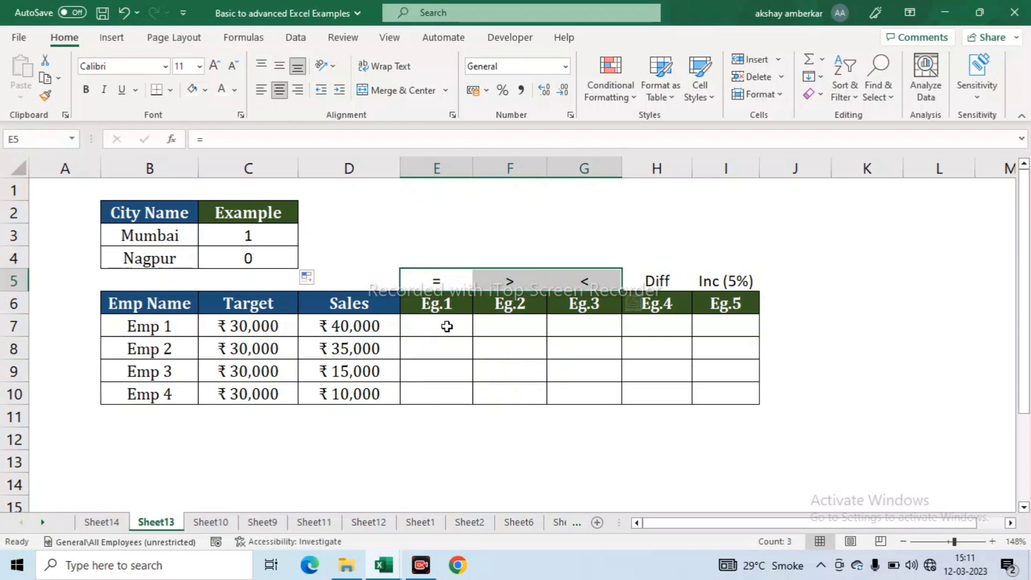
{"action": "left_click_drag", "start_coordinate": [346, 301], "coordinate": [353, 382]}
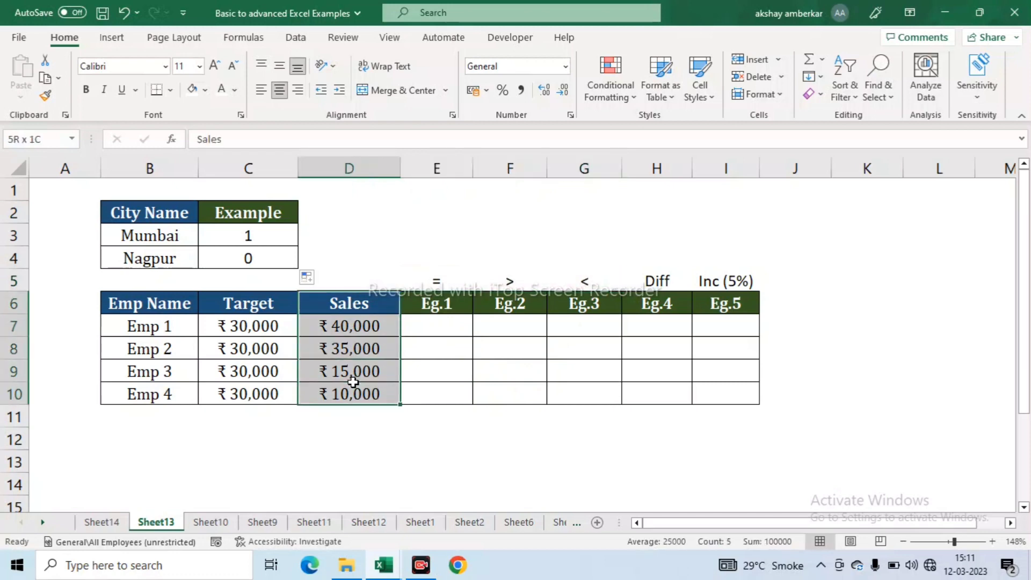
{"action": "left_click_drag", "start_coordinate": [179, 315], "coordinate": [185, 383]}
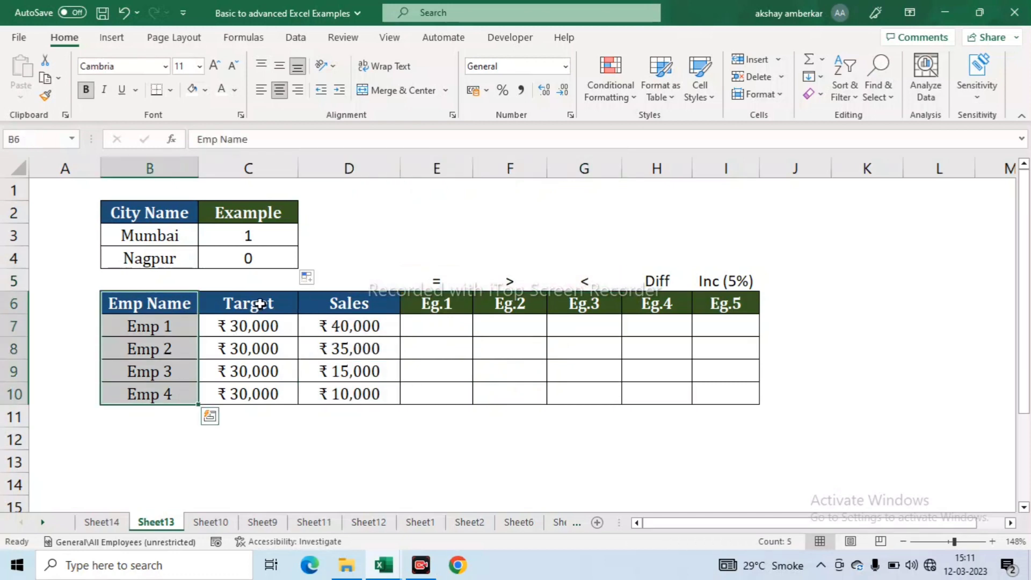
{"action": "left_click_drag", "start_coordinate": [259, 304], "coordinate": [252, 392]}
{"action": "left_click_drag", "start_coordinate": [347, 304], "coordinate": [350, 392]}
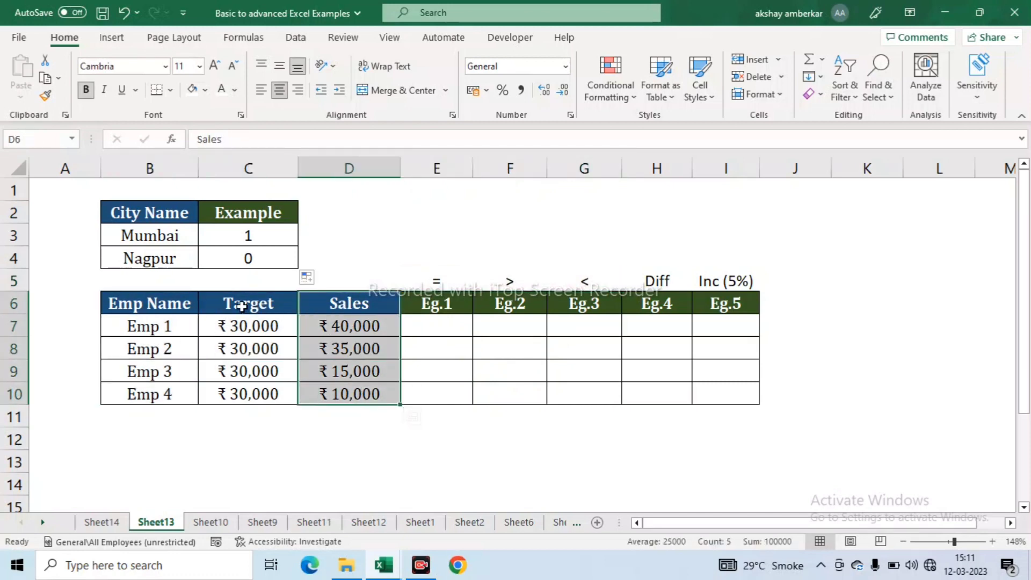
Step: Enter =IF(D7=30000,1,0) in E7 for Emp 1's Eg.1 and fill the formula down to E10
{"action": "left_click_drag", "start_coordinate": [241, 306], "coordinate": [255, 394]}
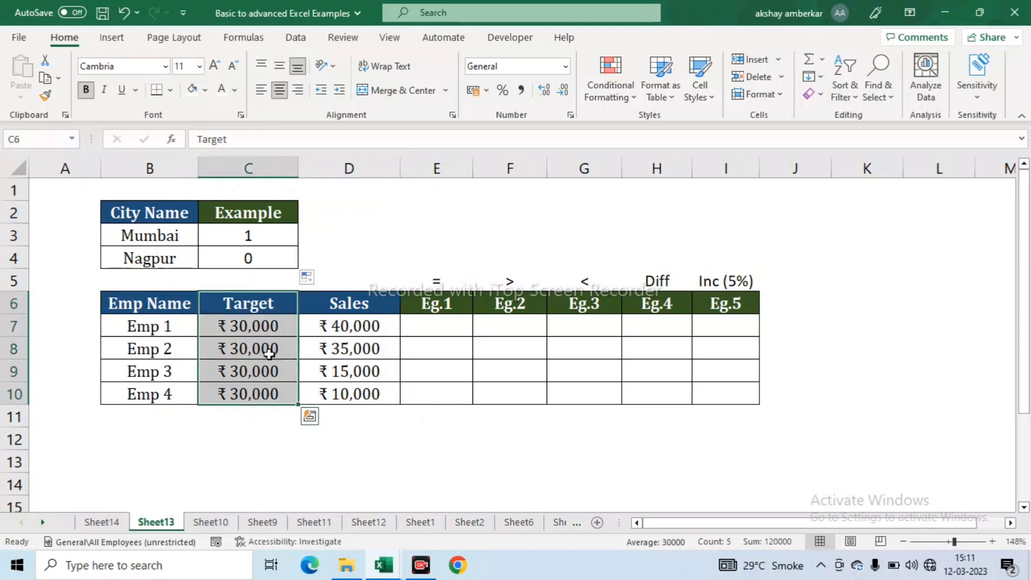
{"action": "left_click_drag", "start_coordinate": [369, 302], "coordinate": [372, 393]}
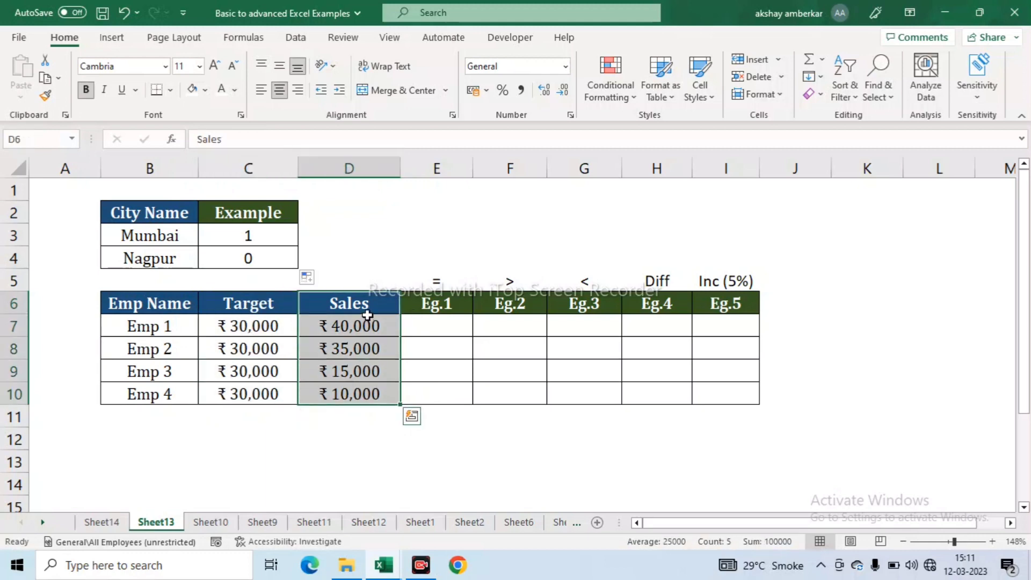
{"action": "left_click", "coordinate": [438, 326]}
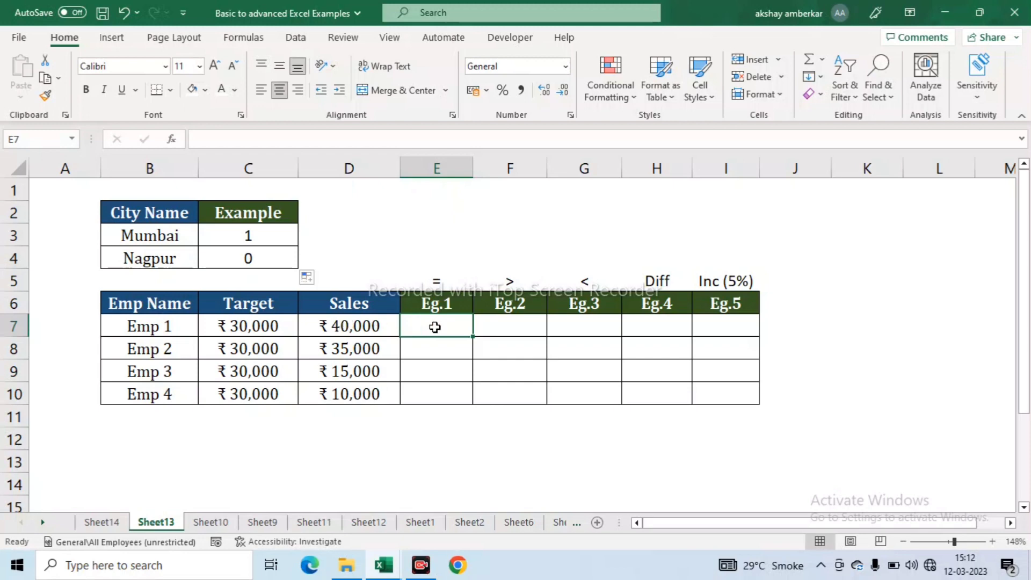
{"action": "type", "text": "=if"}
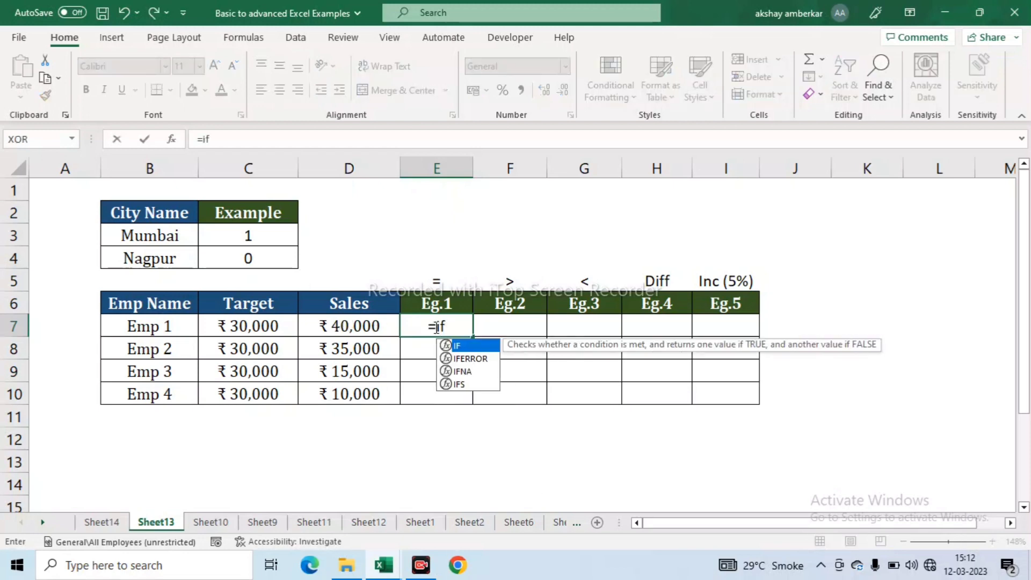
{"action": "key", "text": "Tab"}
{"action": "key", "text": "Left"}
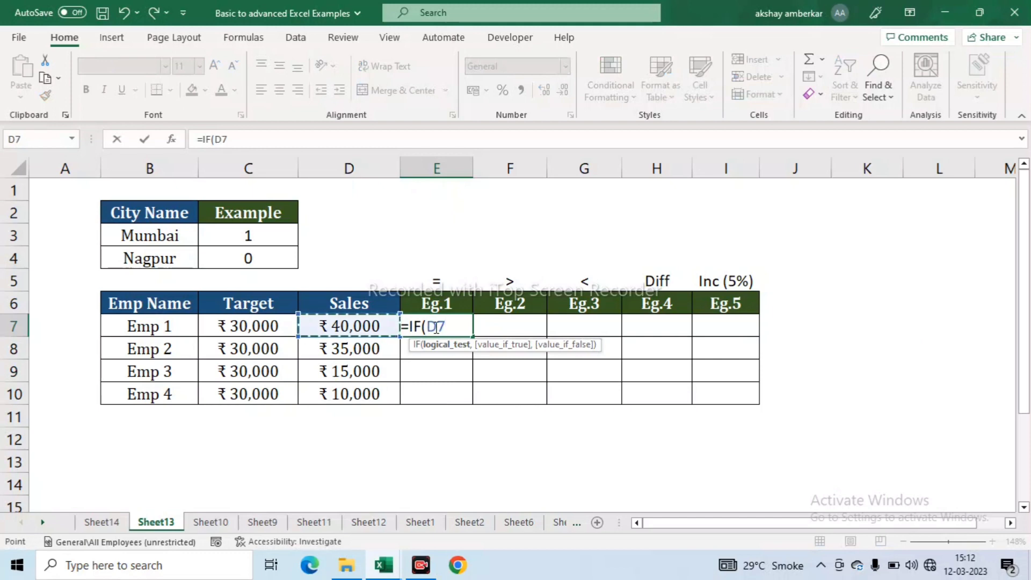
{"action": "type", "text": "=3"}
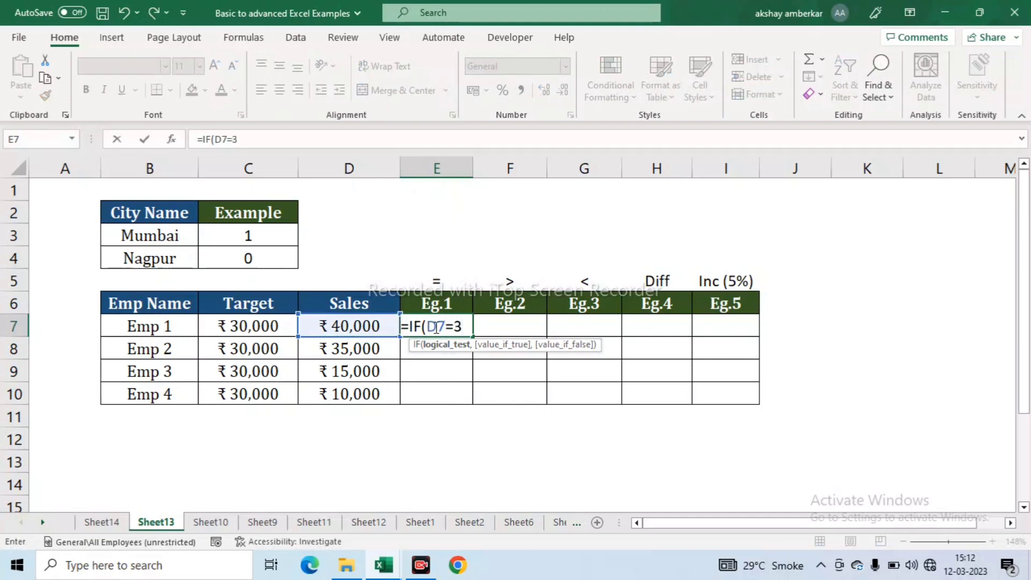
{"action": "type", "text": "0000"}
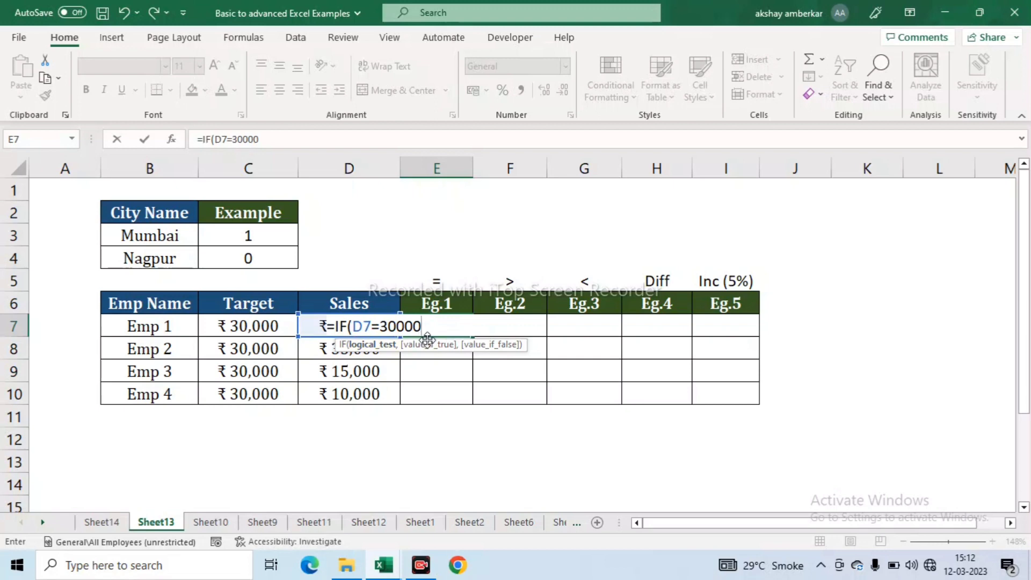
{"action": "type", "text": ",1"}
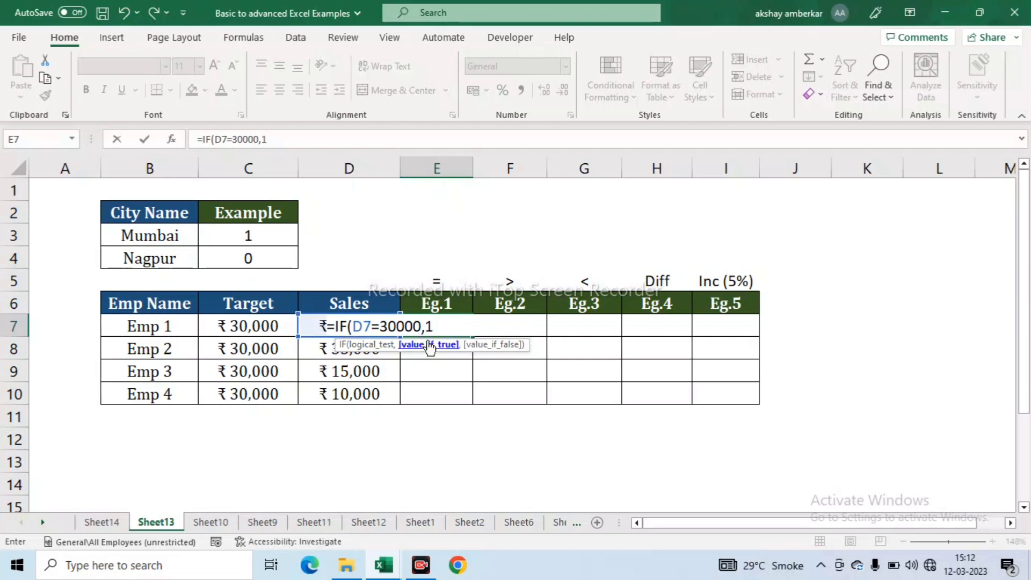
{"action": "type", "text": ",0)"}
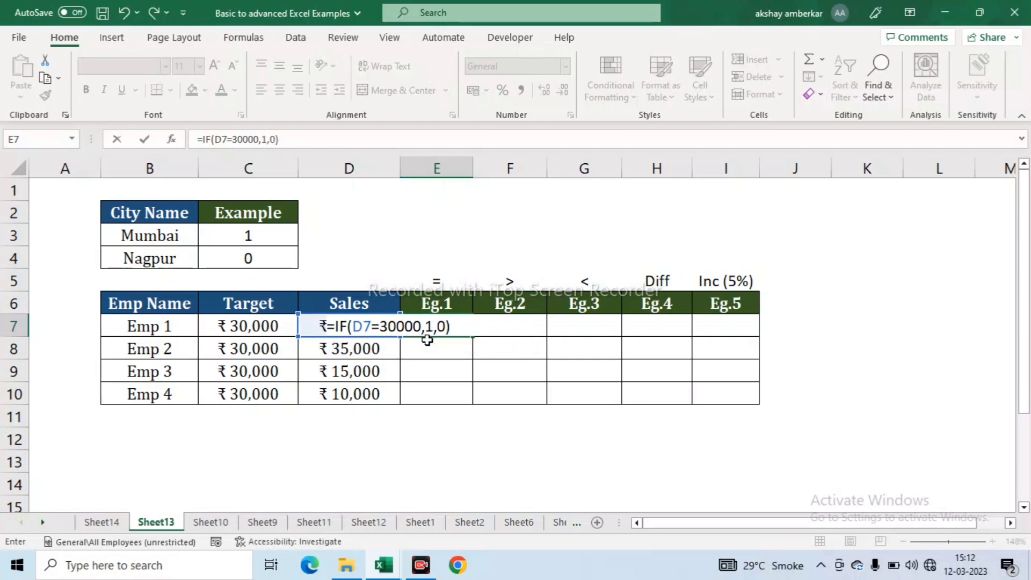
{"action": "key", "text": "Return"}
{"action": "left_click", "coordinate": [443, 327]}
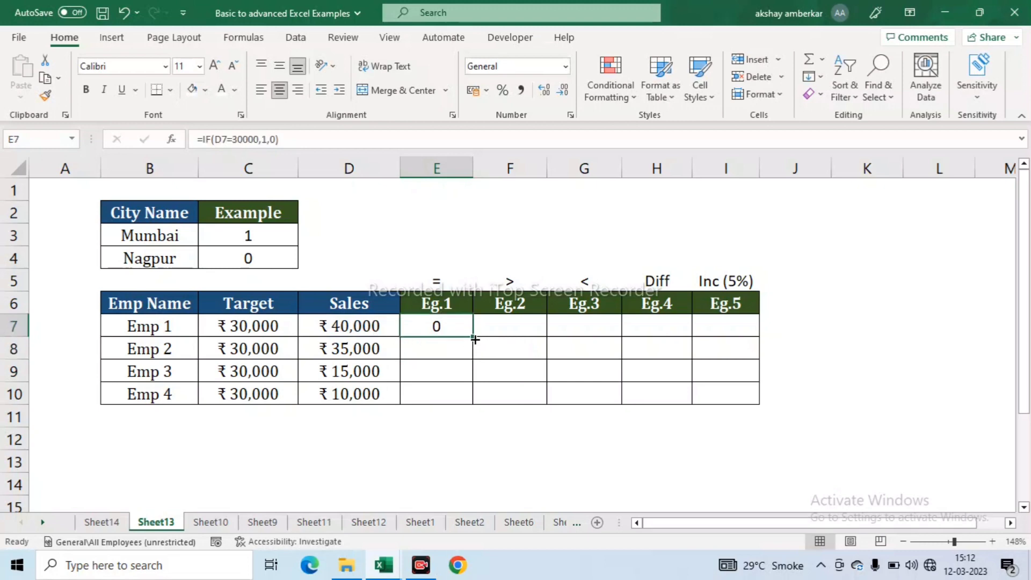
{"action": "left_click_drag", "start_coordinate": [475, 338], "coordinate": [467, 395]}
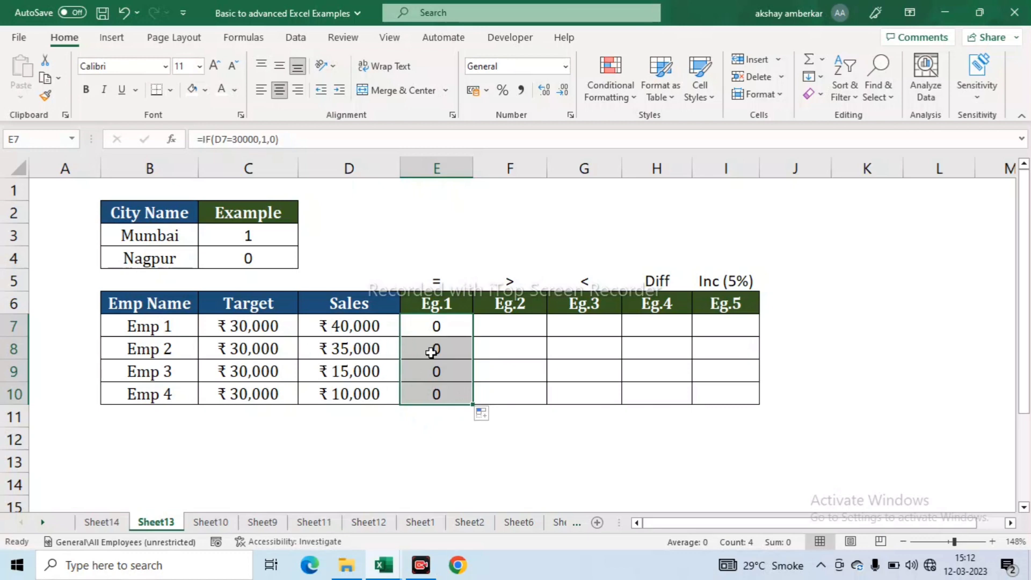
Step: Set Emp 2's sales in D8 to 30000 and check the Eg.1 results in E7:E10
{"action": "left_click", "coordinate": [369, 350]}
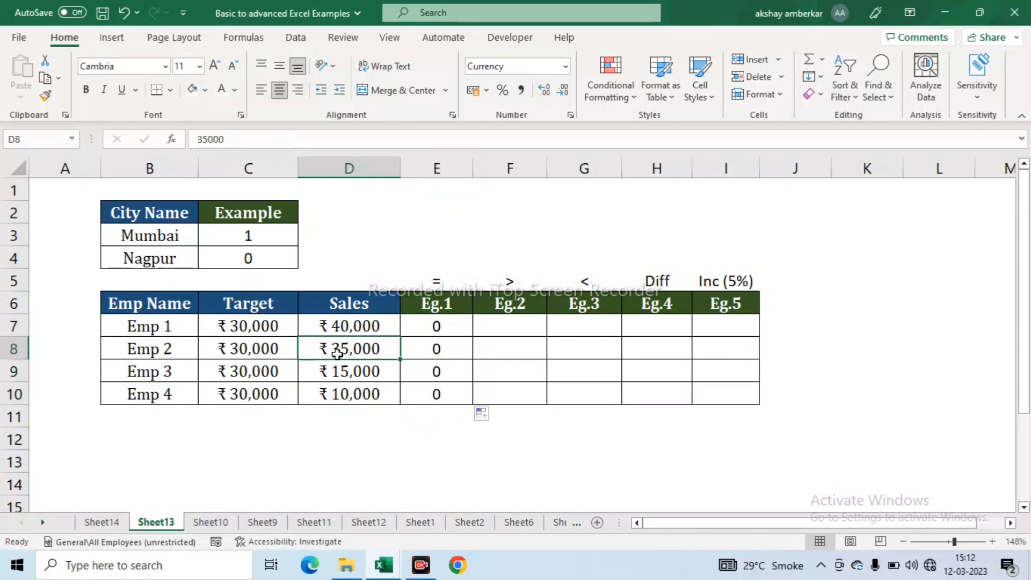
{"action": "type", "text": "30000"}
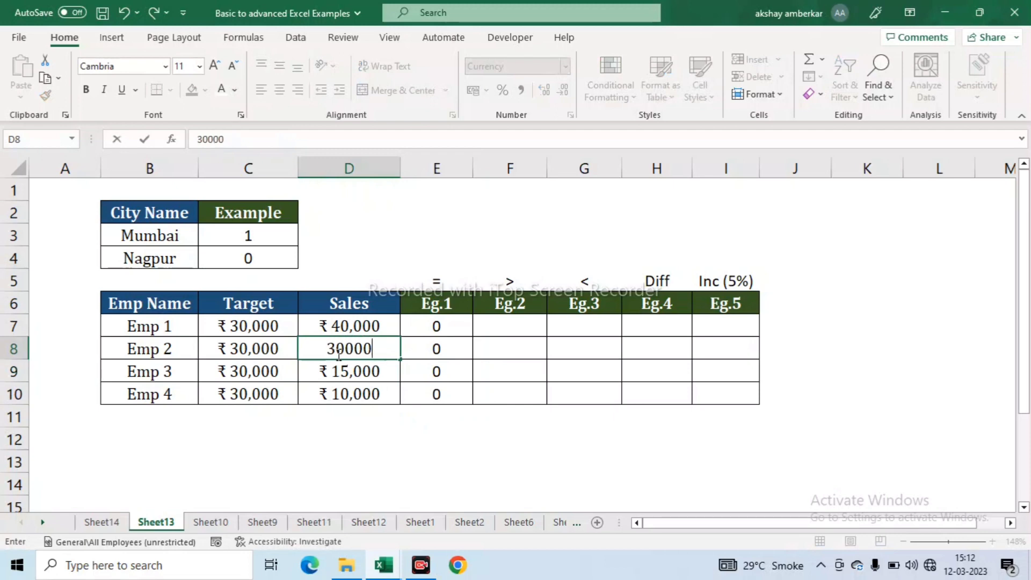
{"action": "key", "text": "Return"}
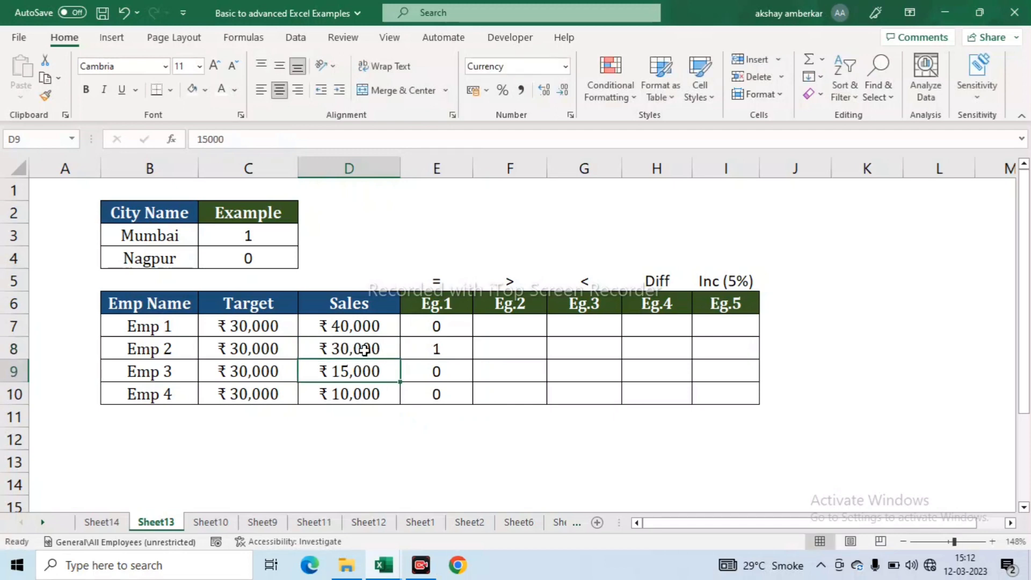
{"action": "left_click", "coordinate": [385, 351]}
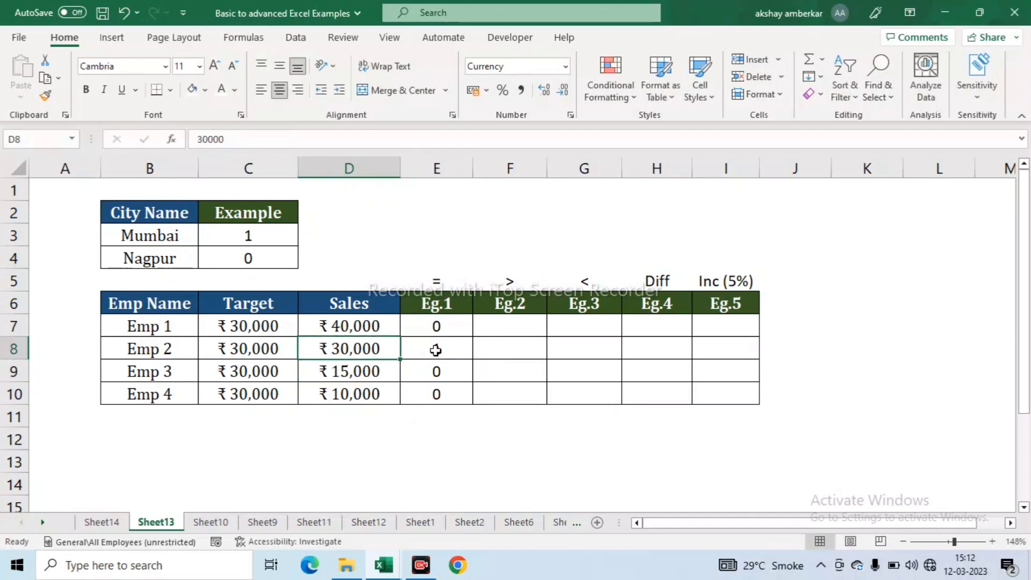
{"action": "left_click", "coordinate": [436, 350]}
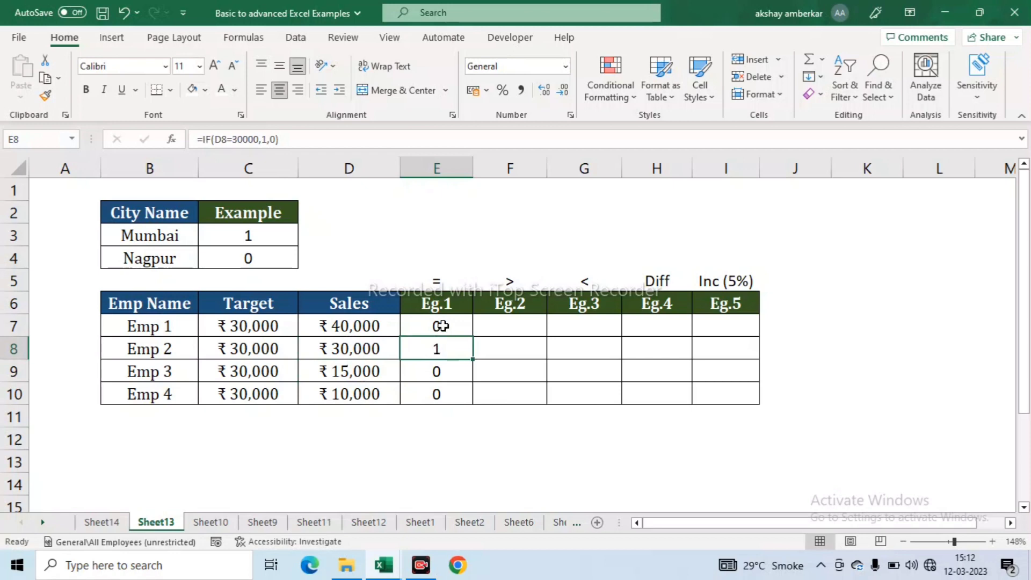
{"action": "left_click_drag", "start_coordinate": [436, 326], "coordinate": [443, 391]}
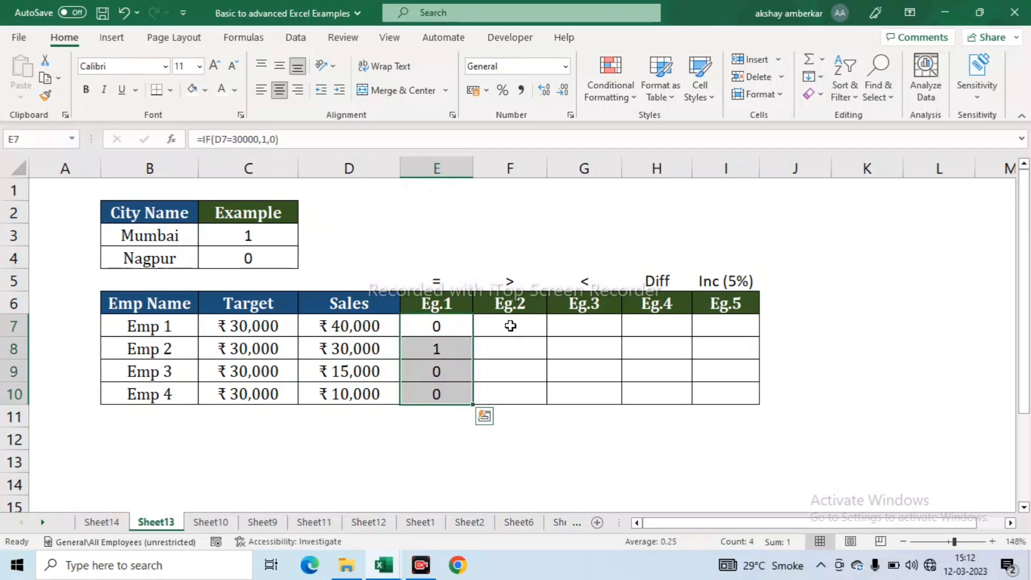
Step: Enter =IF(D7>30000,1,0) in F7 for Eg.2, fill it down to F10 and check the results
{"action": "left_click_drag", "start_coordinate": [507, 304], "coordinate": [510, 393]}
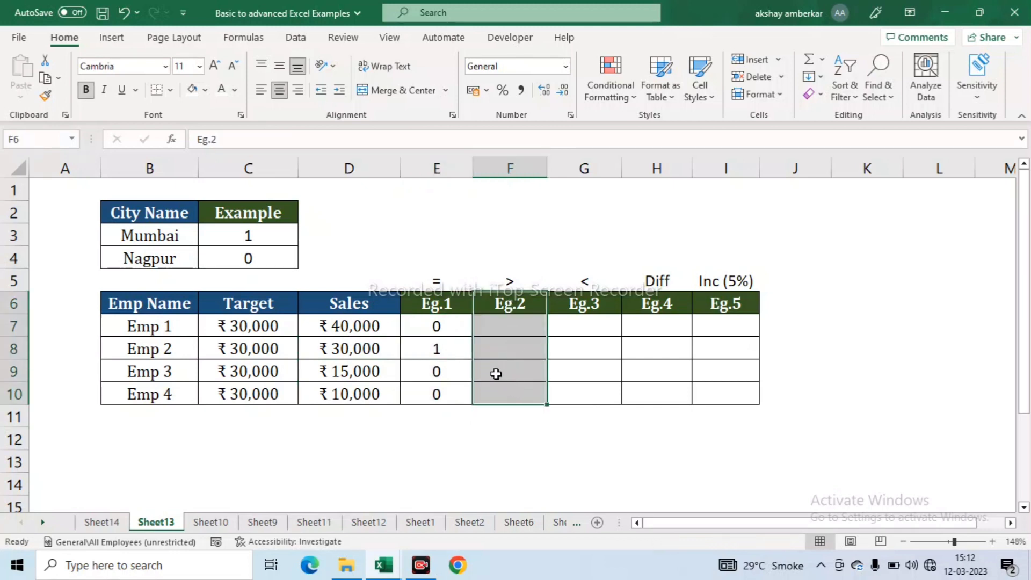
{"action": "left_click", "coordinate": [372, 328]}
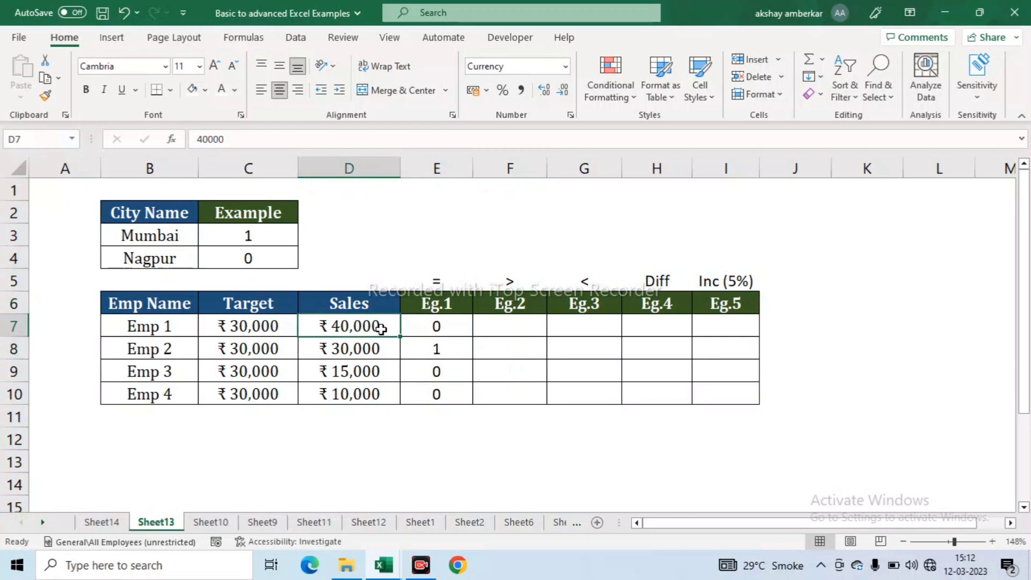
{"action": "left_click", "coordinate": [500, 327]}
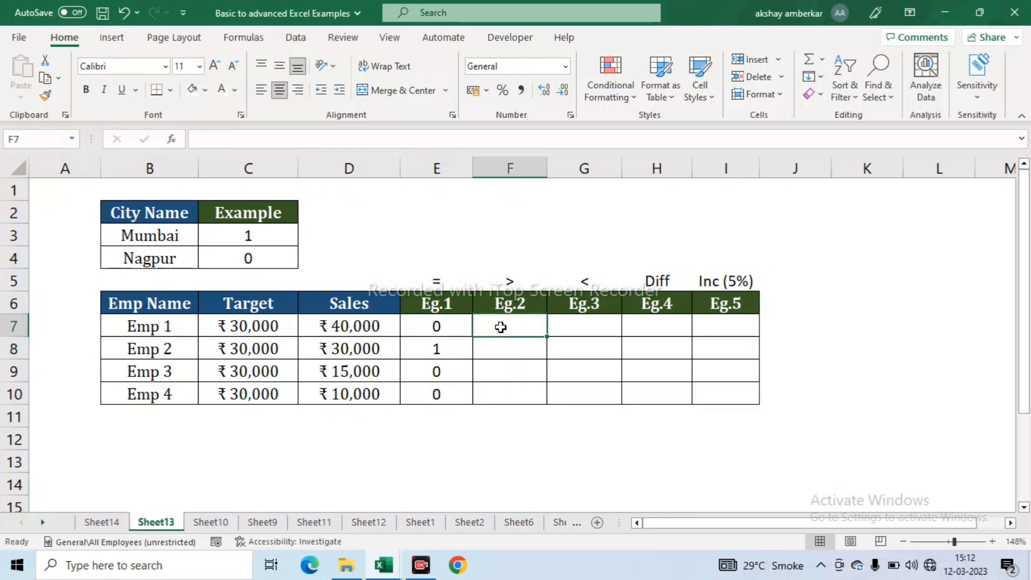
{"action": "type", "text": "=IF("}
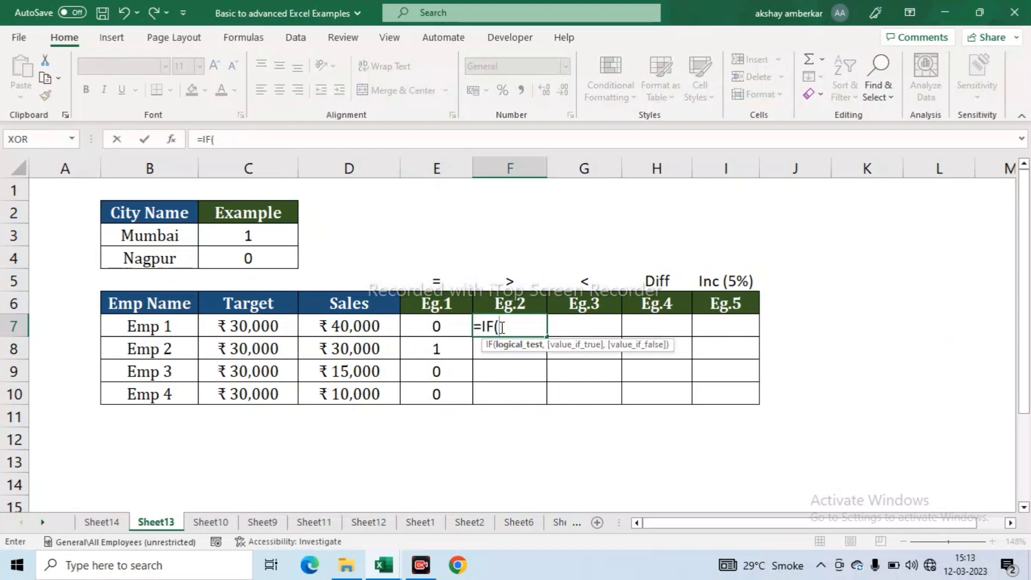
{"action": "key", "text": "Left"}
{"action": "key", "text": "Left"}
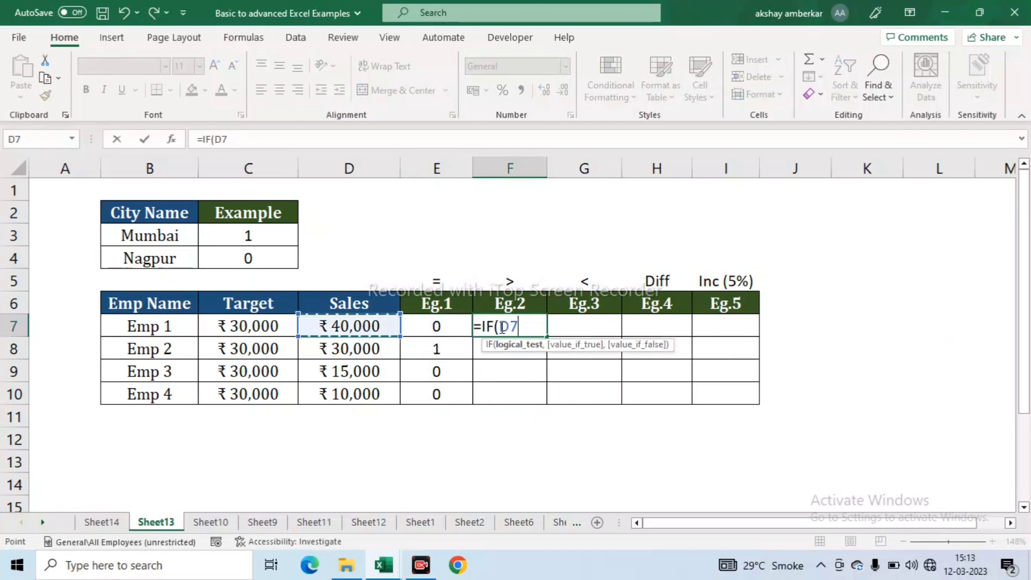
{"action": "type", "text": ">3000"}
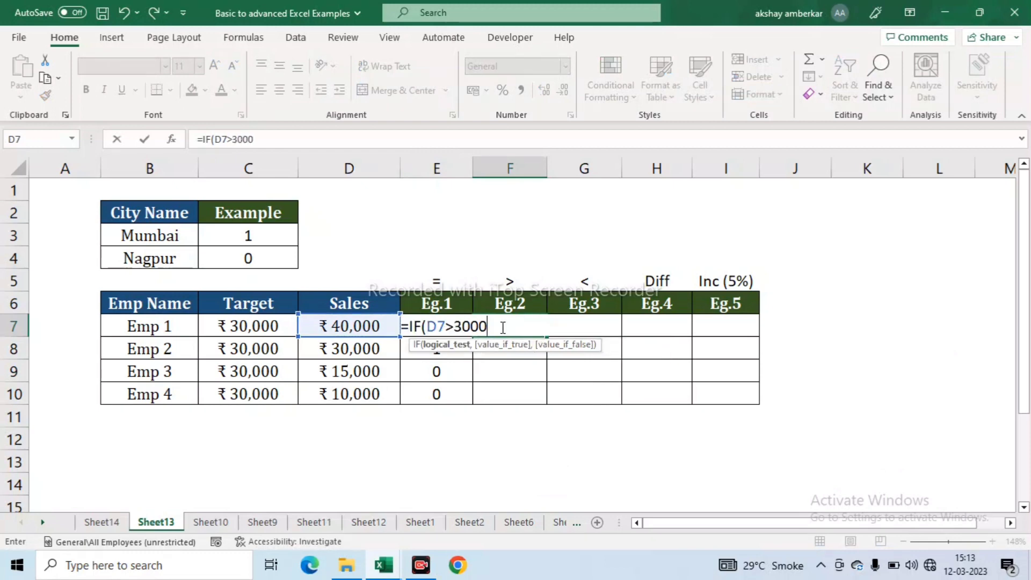
{"action": "type", "text": "0"}
{"action": "type", "text": ","}
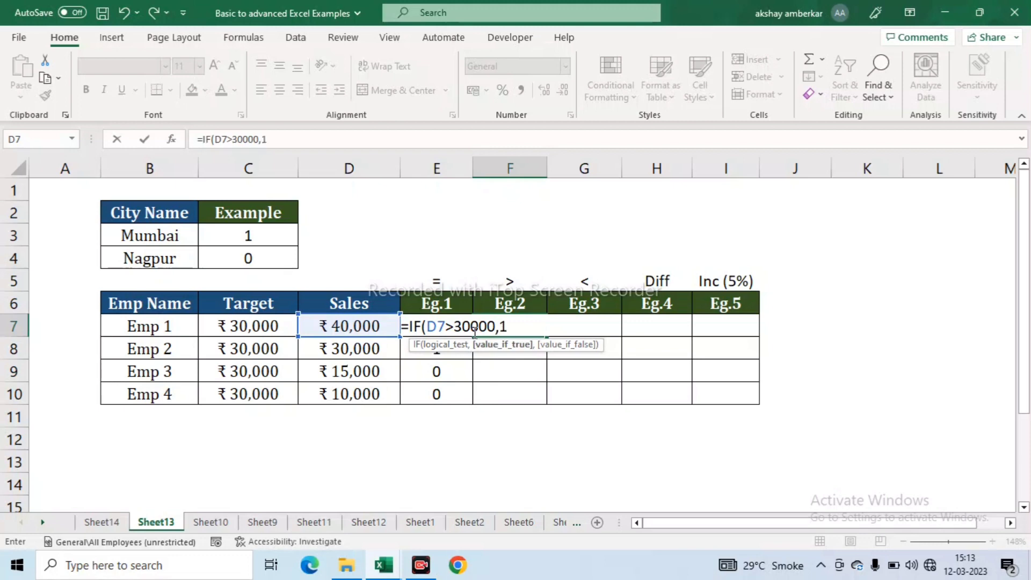
{"action": "type", "text": "1,0"}
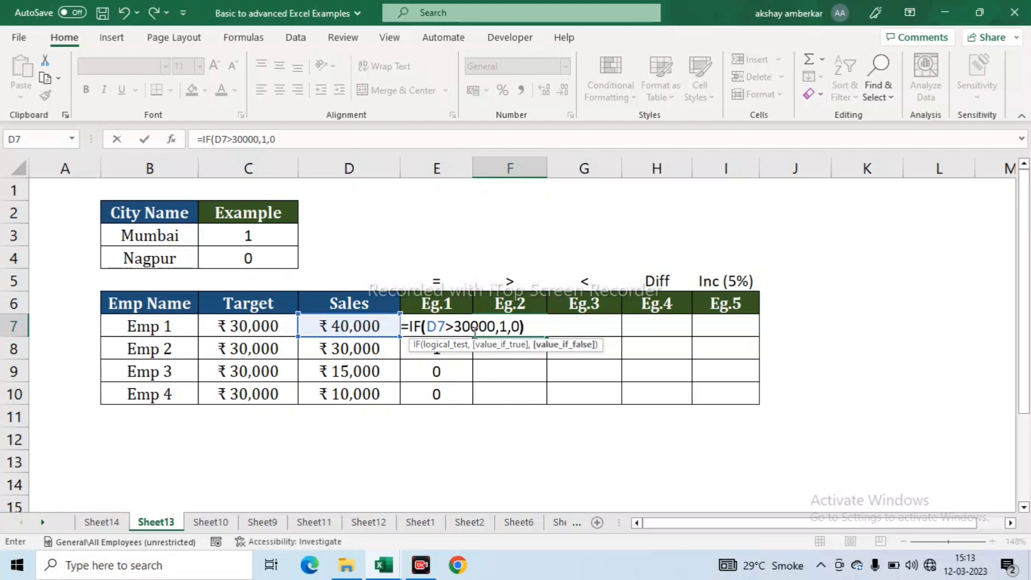
{"action": "type", "text": ")"}
{"action": "key", "text": "ctrl+Return"}
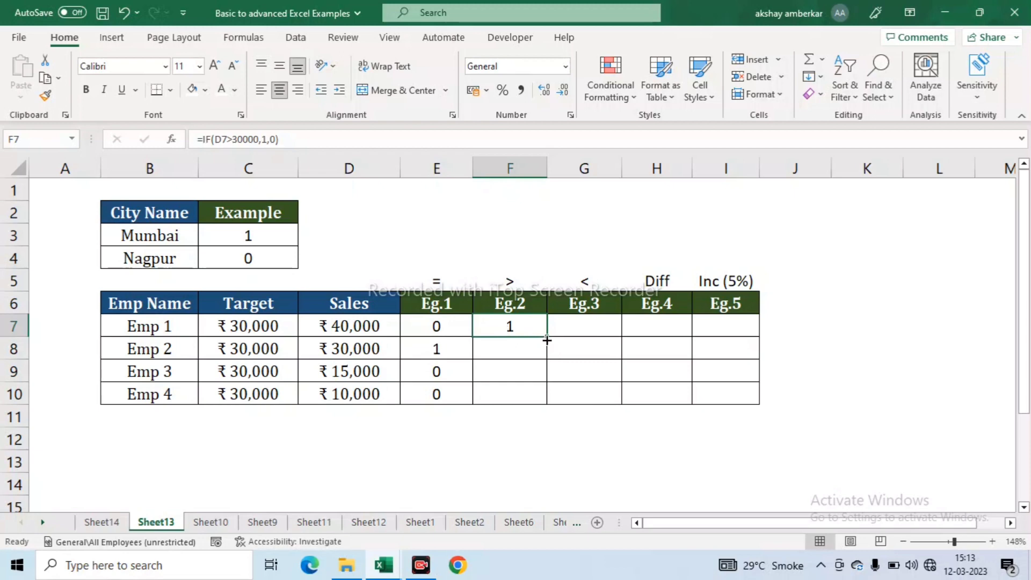
{"action": "left_click_drag", "start_coordinate": [547, 337], "coordinate": [550, 407]}
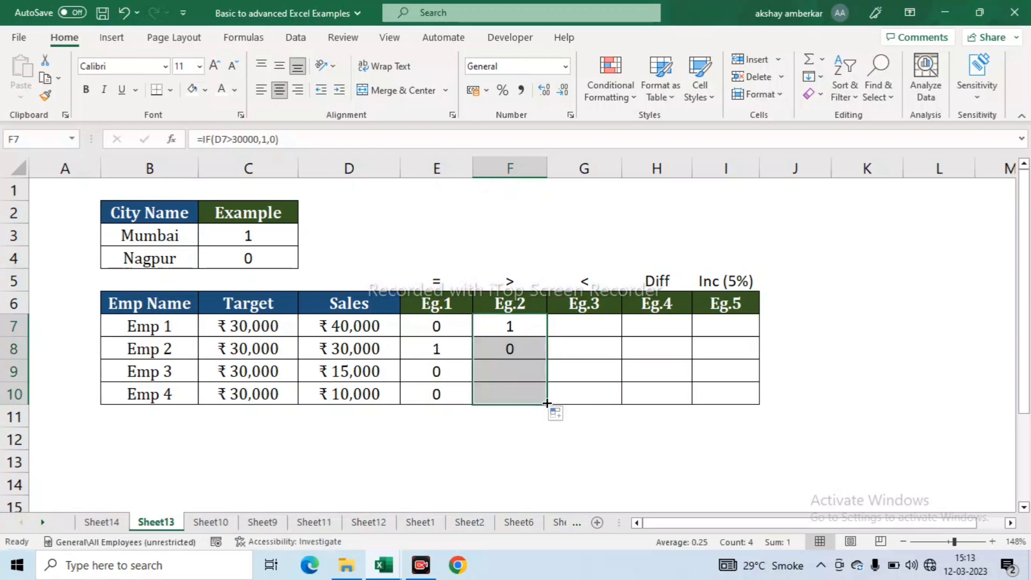
{"action": "left_click_drag", "start_coordinate": [526, 350], "coordinate": [524, 391]}
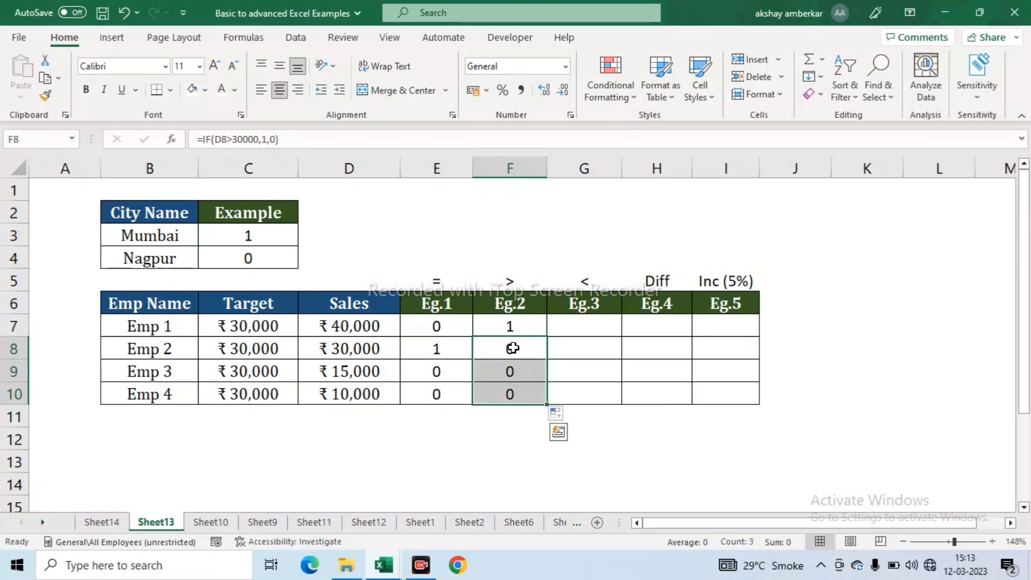
Step: Enter =IF(D7<30000,1,0) in G7 to test Emp 1's sales for the Eg.3 column
{"action": "left_click", "coordinate": [595, 325]}
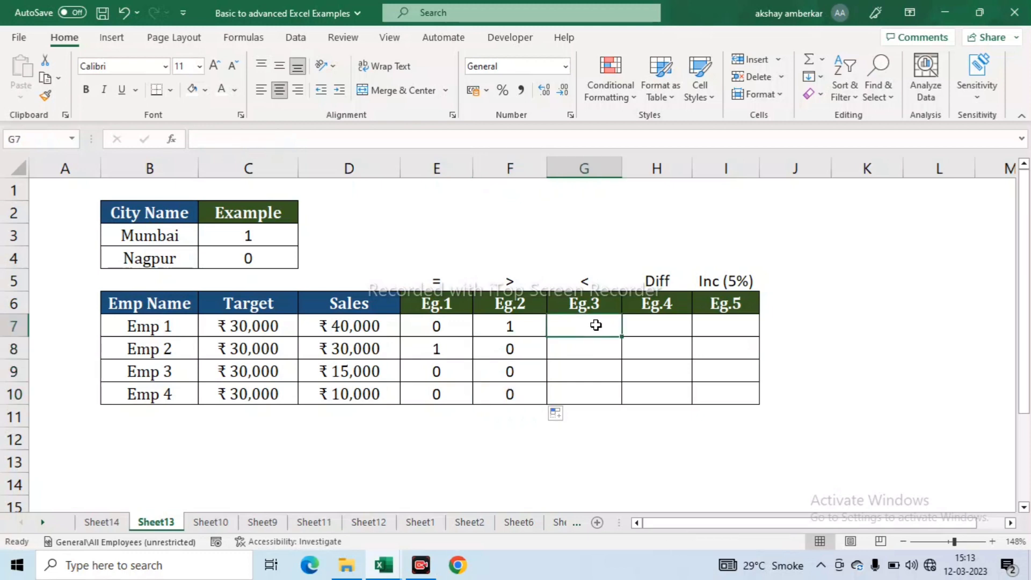
{"action": "left_click", "coordinate": [585, 283]}
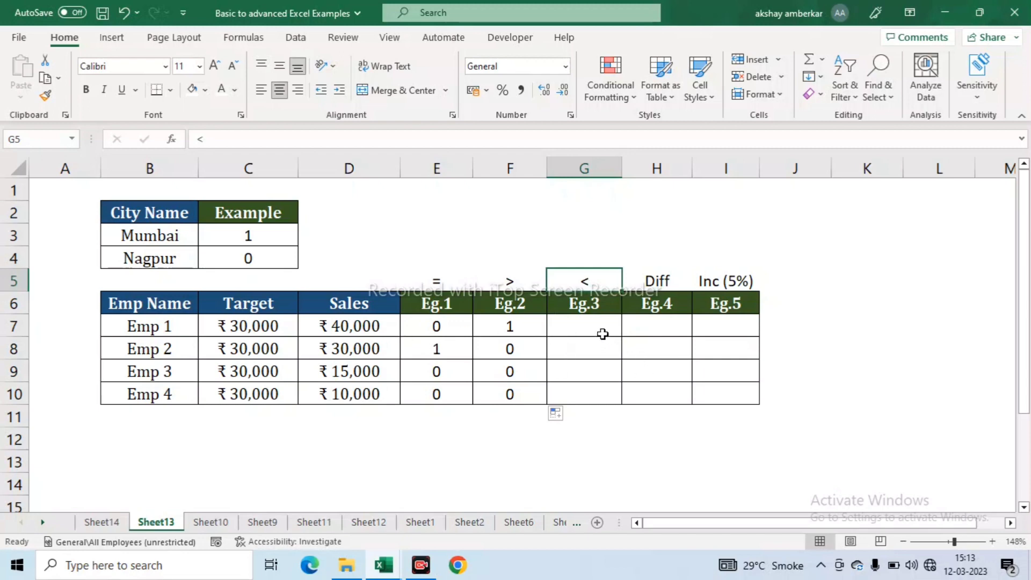
{"action": "left_click", "coordinate": [359, 327]}
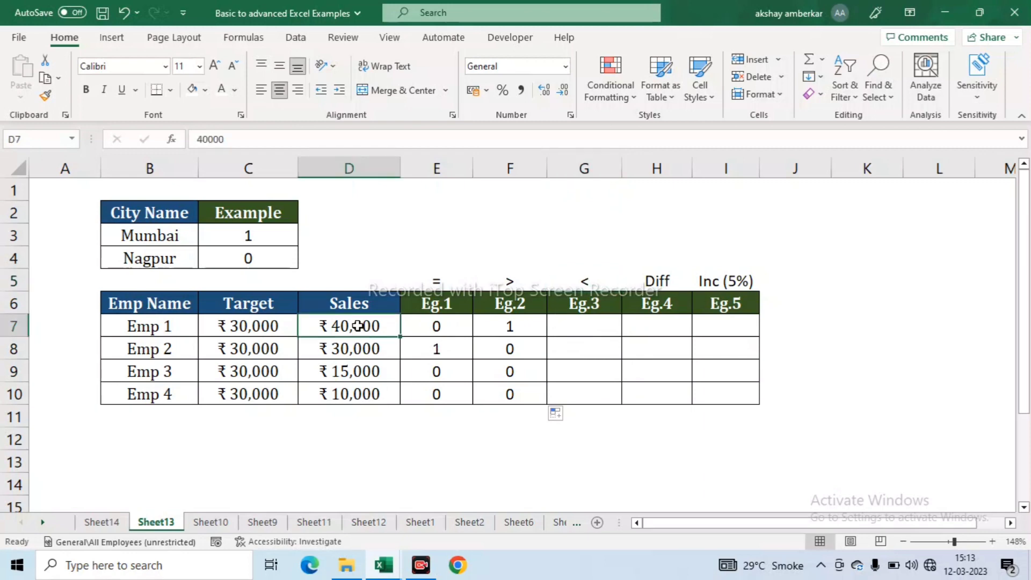
{"action": "left_click", "coordinate": [595, 323]}
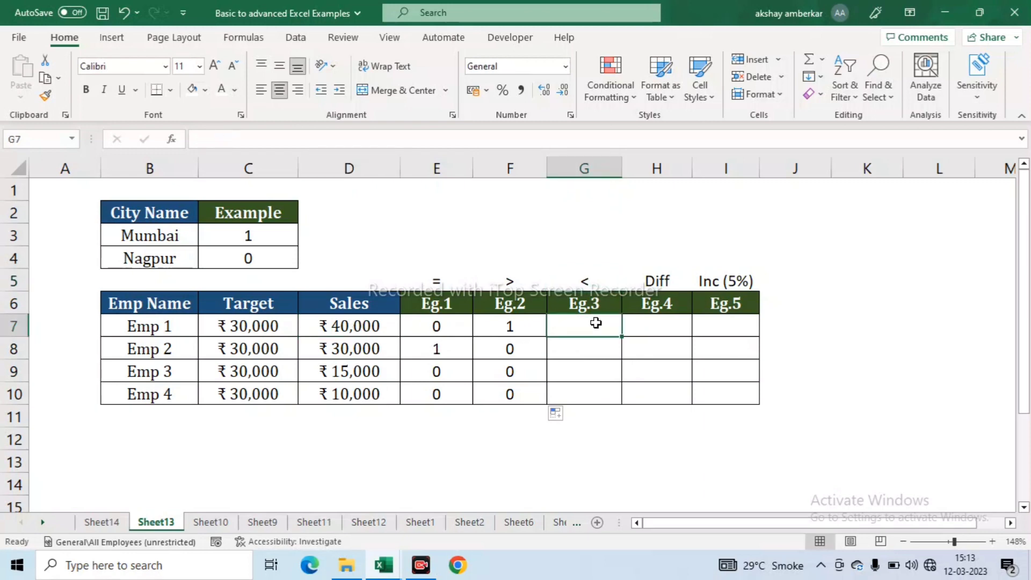
{"action": "type", "text": "=if"}
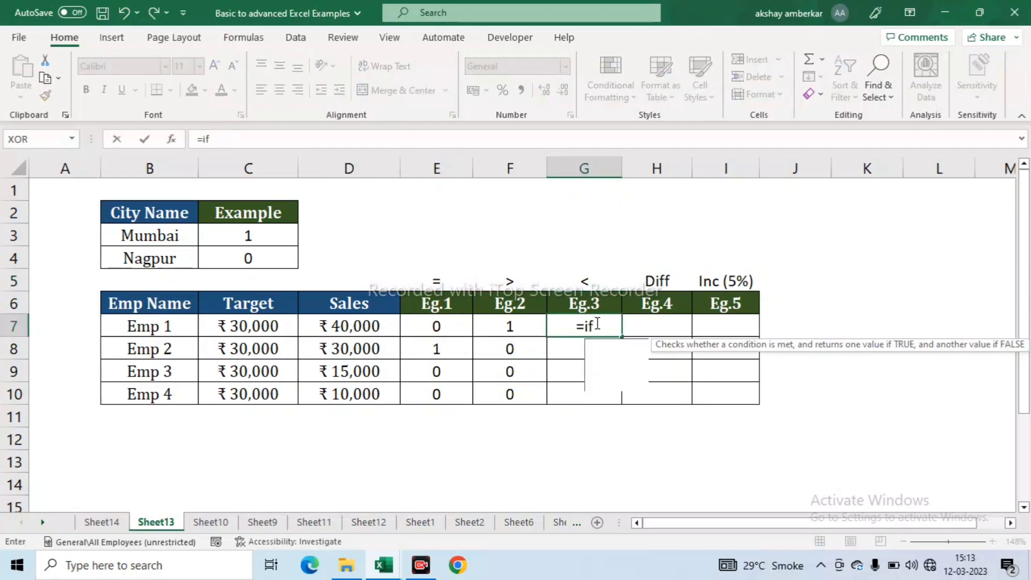
{"action": "key", "text": "Tab"}
{"action": "key", "text": "Left"}
{"action": "key", "text": "Left"}
{"action": "key", "text": "Left"}
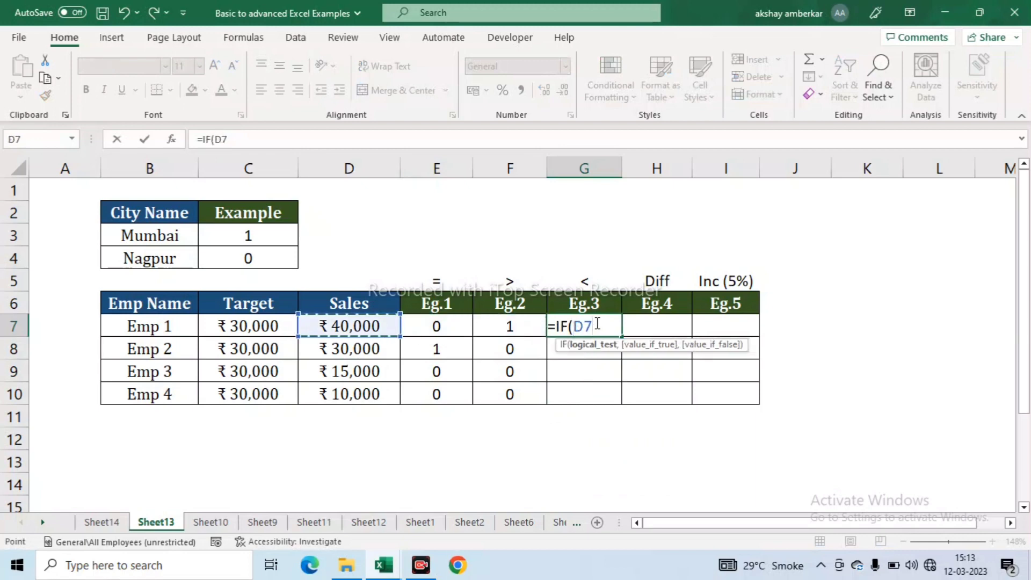
{"action": "type", "text": "<30000"}
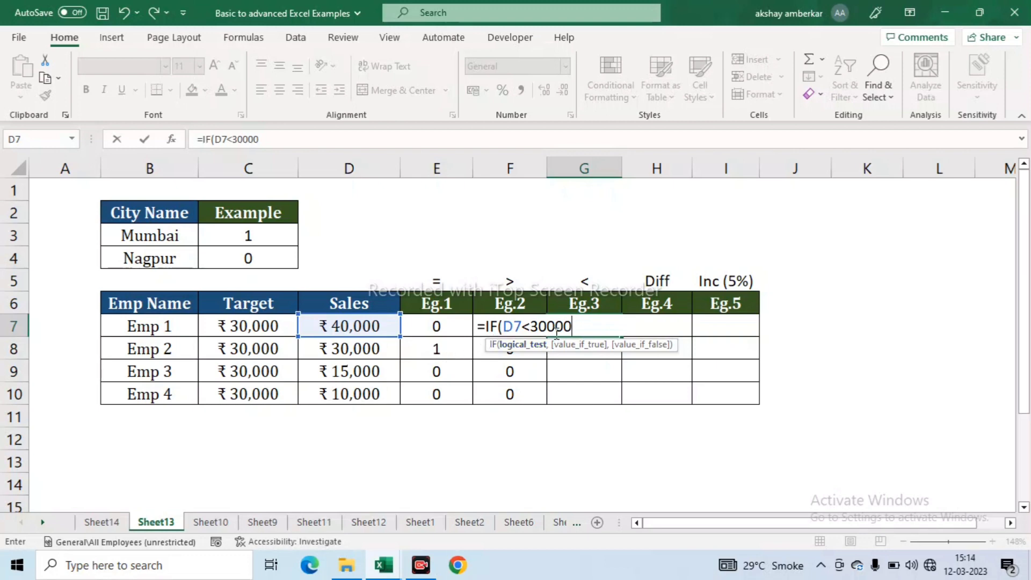
{"action": "type", "text": ","}
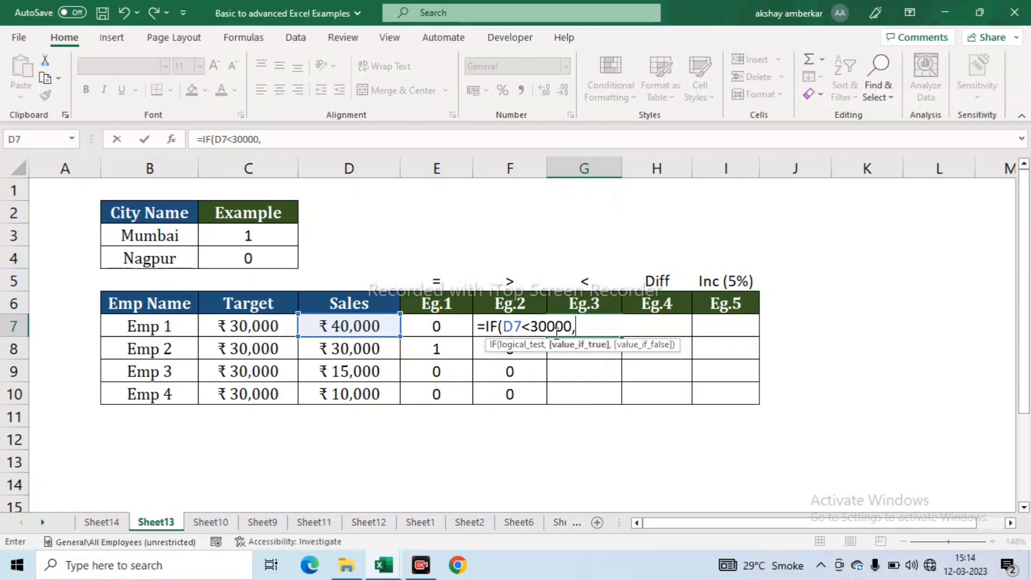
{"action": "type", "text": "1,0)"}
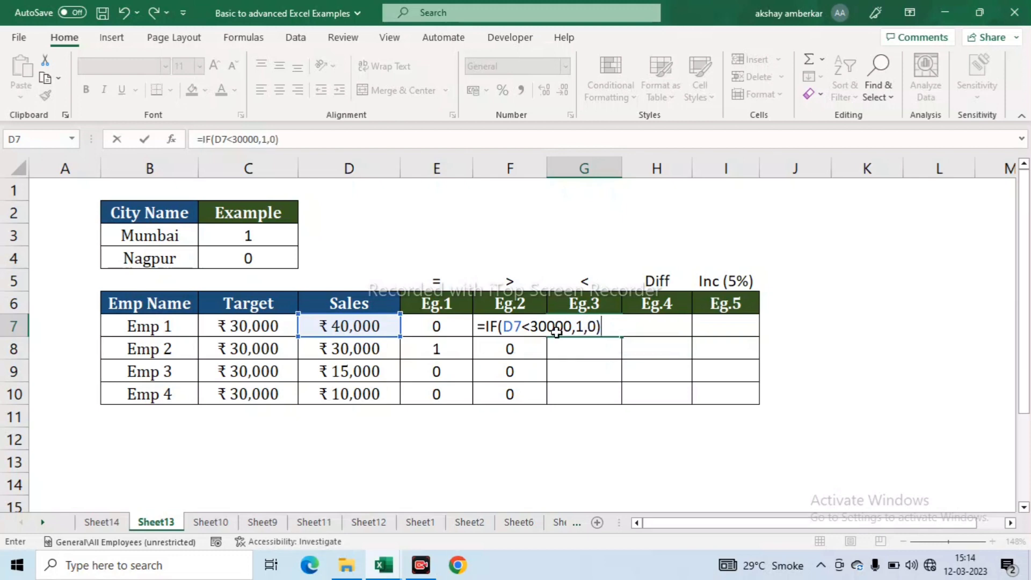
{"action": "key", "text": "Return"}
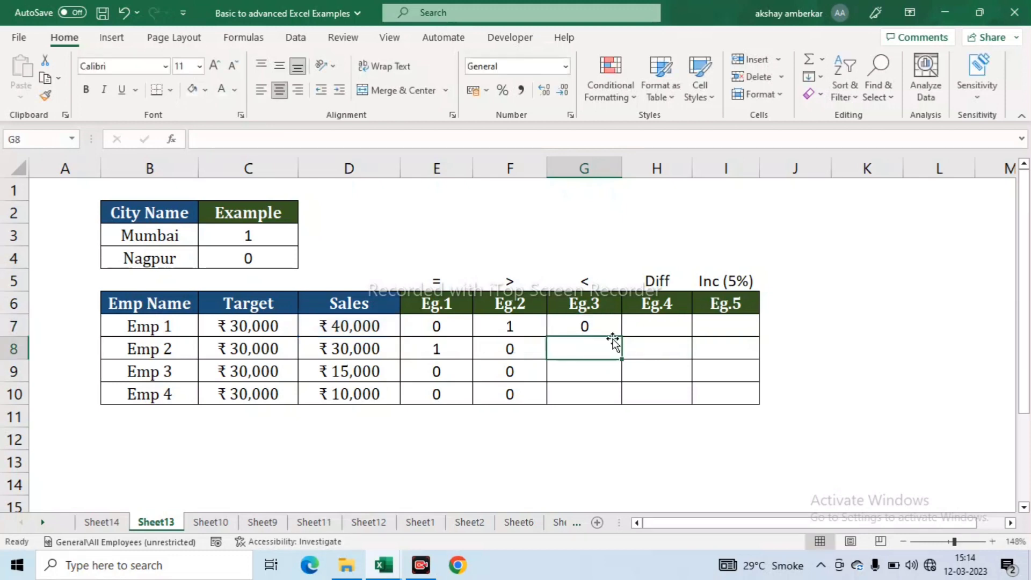
Step: Fill the Eg.3 formula from G7 down to G10 and check the results against the Sales and Eg.2 columns
{"action": "left_click", "coordinate": [597, 328]}
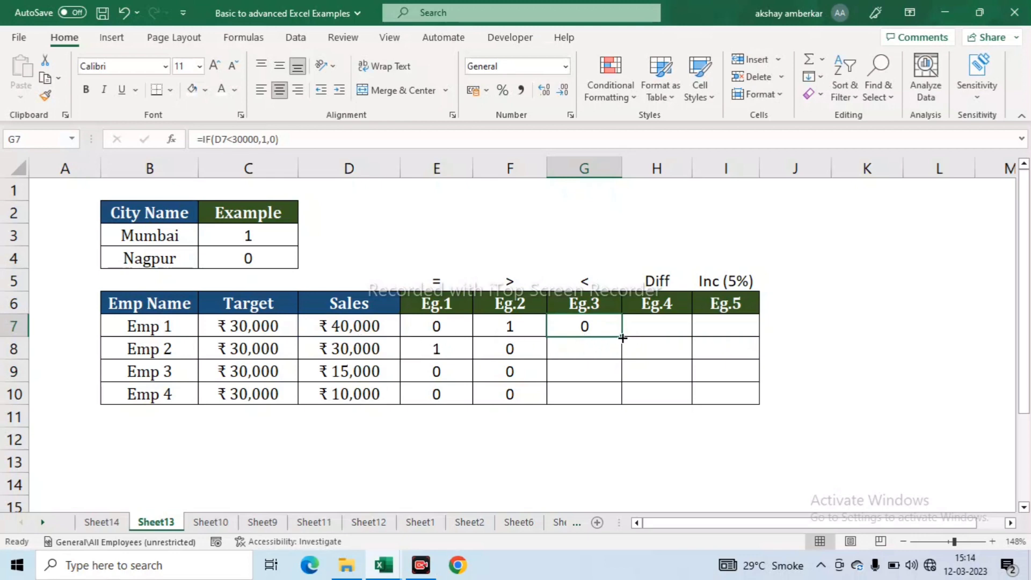
{"action": "left_click_drag", "start_coordinate": [622, 338], "coordinate": [614, 400]}
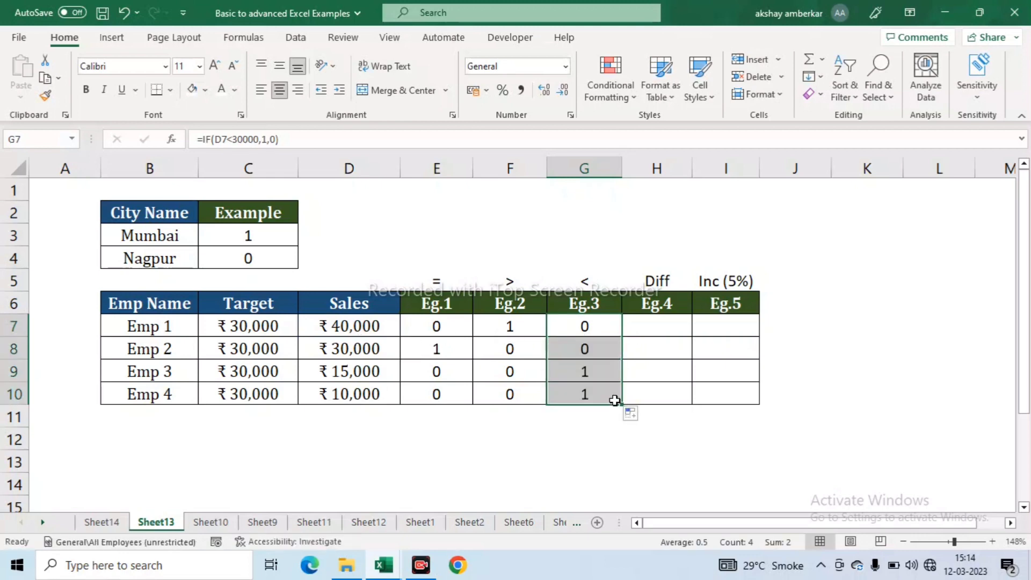
{"action": "left_click_drag", "start_coordinate": [348, 370], "coordinate": [348, 395]}
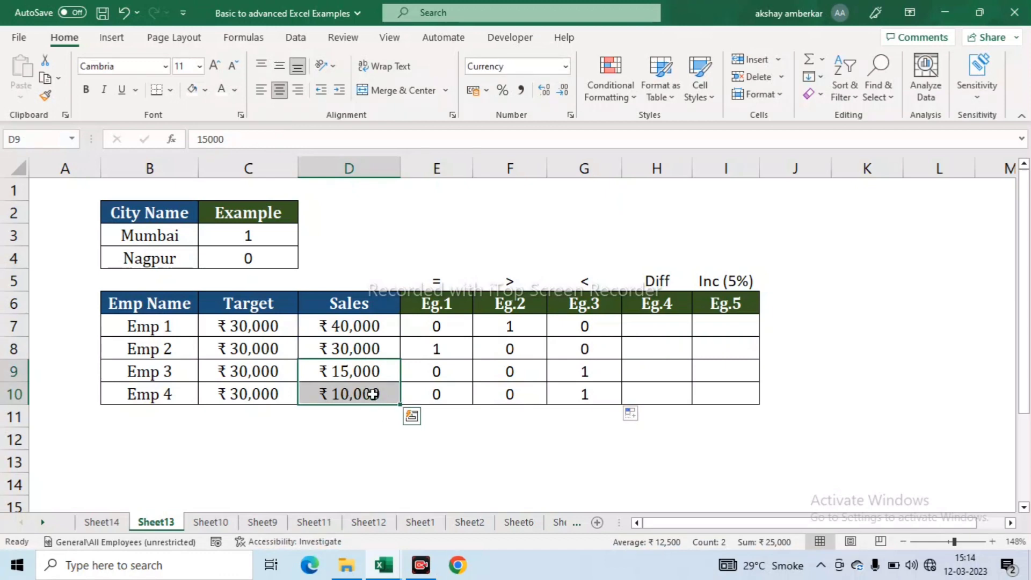
{"action": "left_click", "coordinate": [591, 371]}
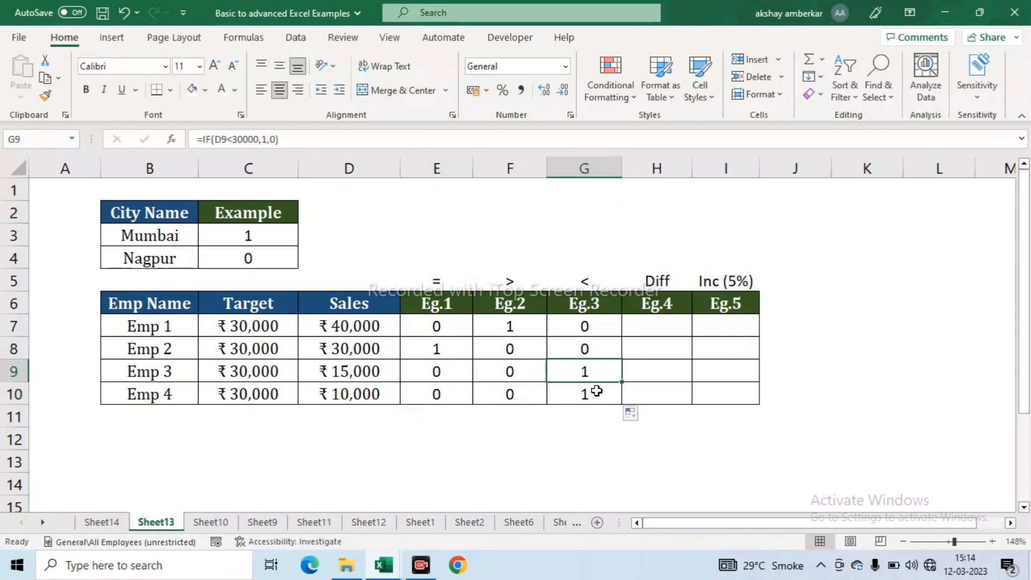
{"action": "left_click", "coordinate": [596, 391]}
{"action": "left_click_drag", "start_coordinate": [587, 326], "coordinate": [583, 393]}
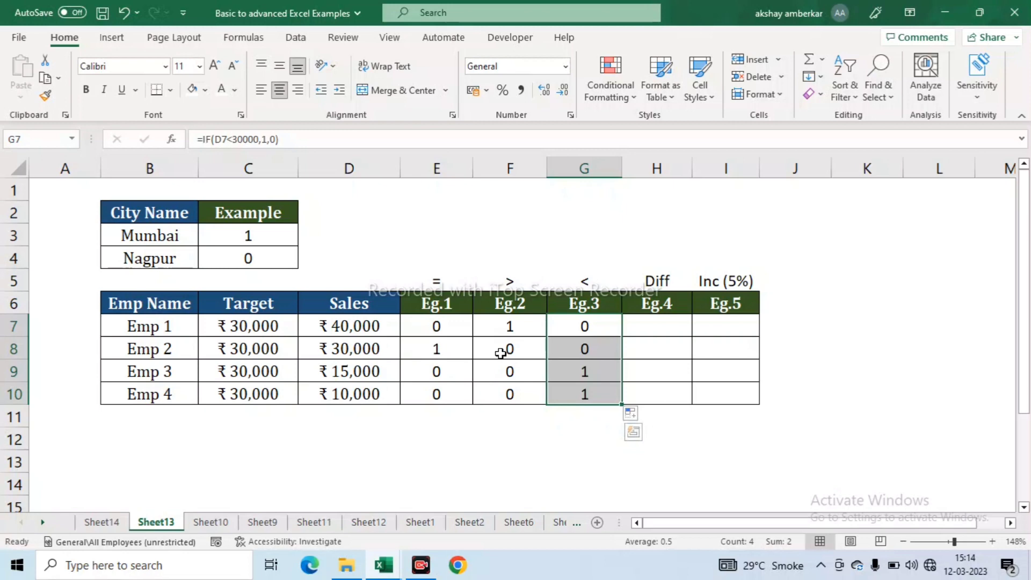
{"action": "left_click", "coordinate": [596, 345]}
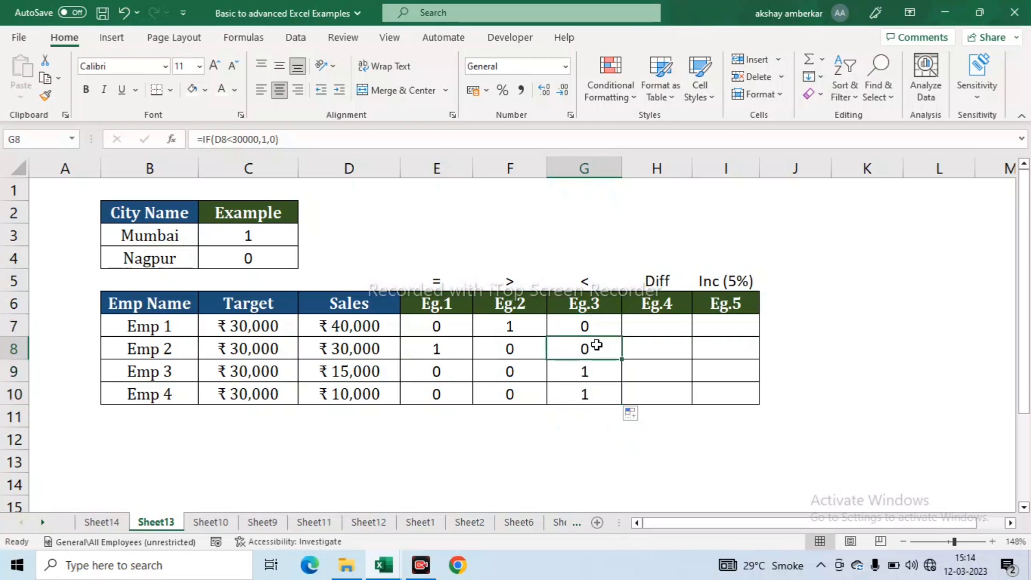
{"action": "left_click", "coordinate": [489, 348]}
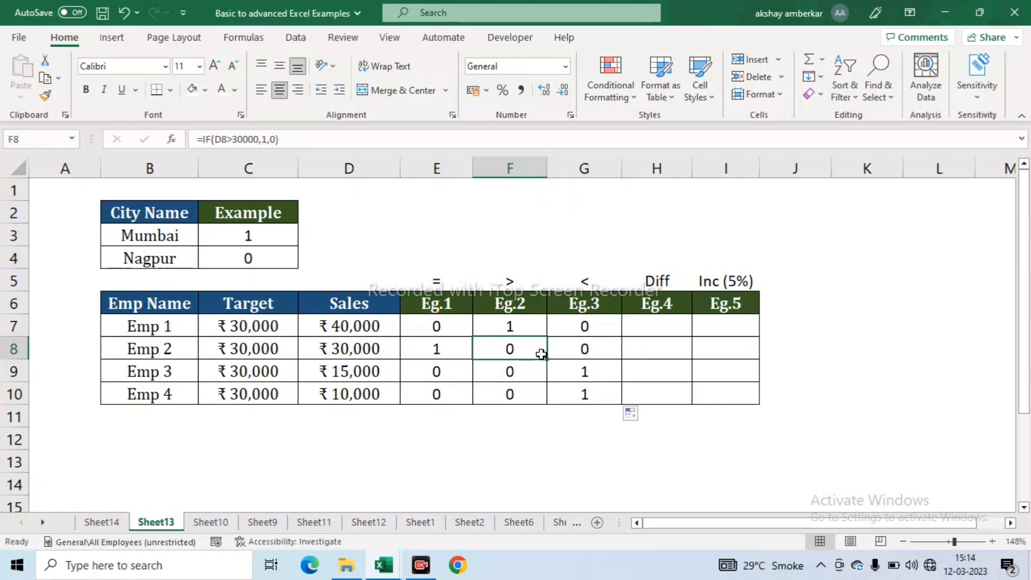
{"action": "left_click", "coordinate": [601, 353]}
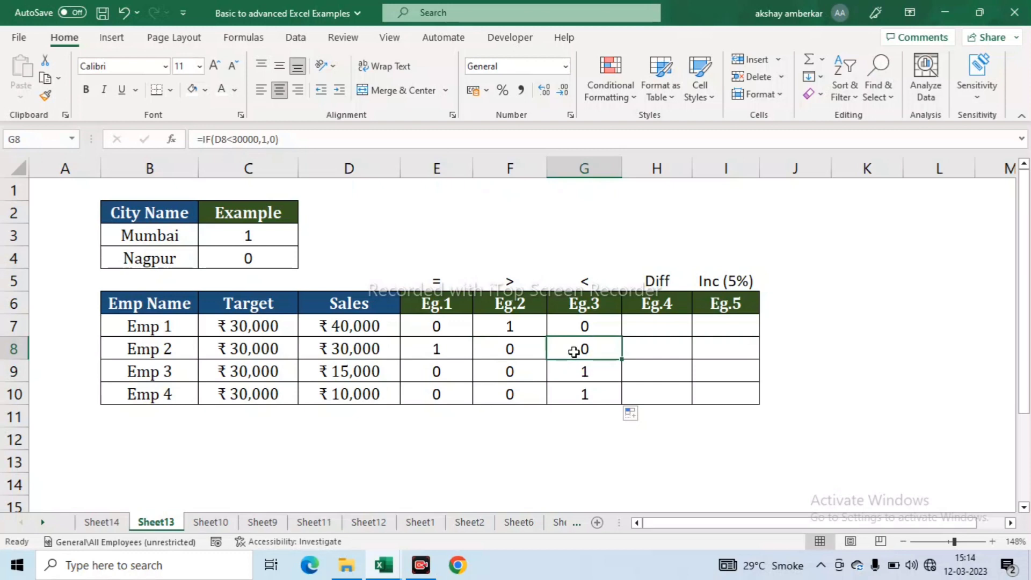
Step: Replace Emp 2's Eg.2 formula in F8 with =IF(D8>=30000,1,0)
{"action": "left_click", "coordinate": [508, 348]}
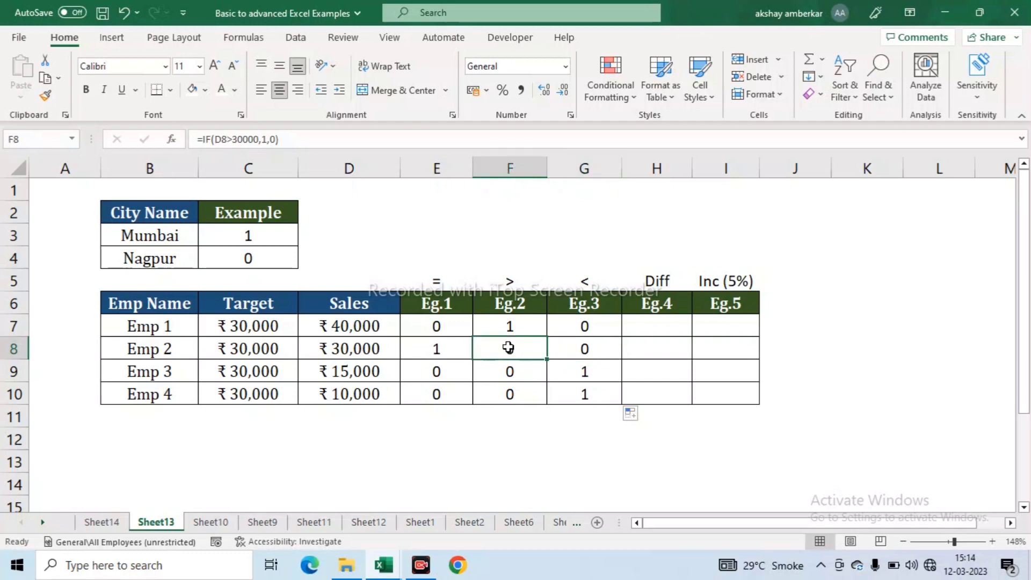
{"action": "type", "text": "=if"}
{"action": "key", "text": "Tab"}
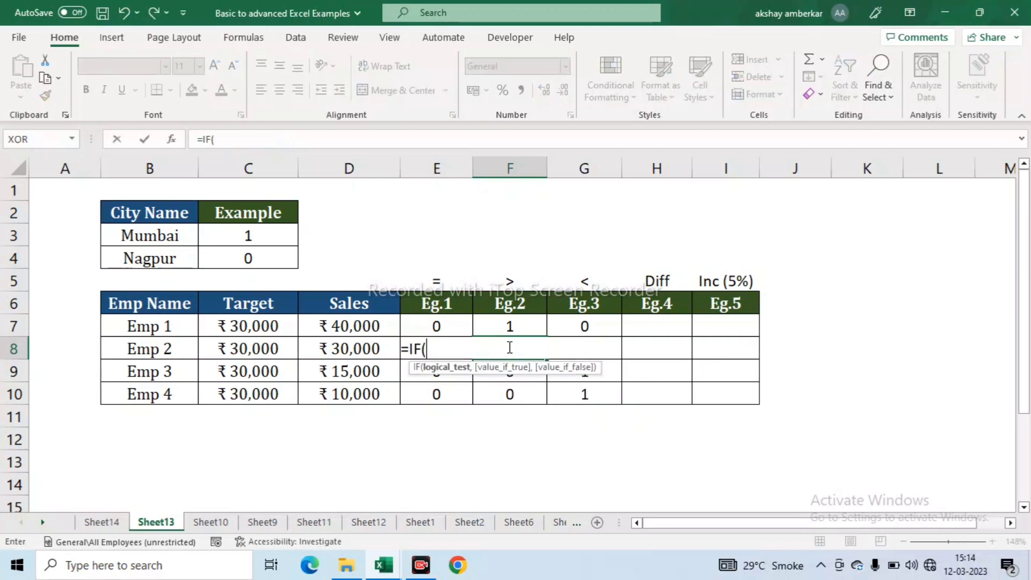
{"action": "key", "text": "Left"}
{"action": "key", "text": "Left"}
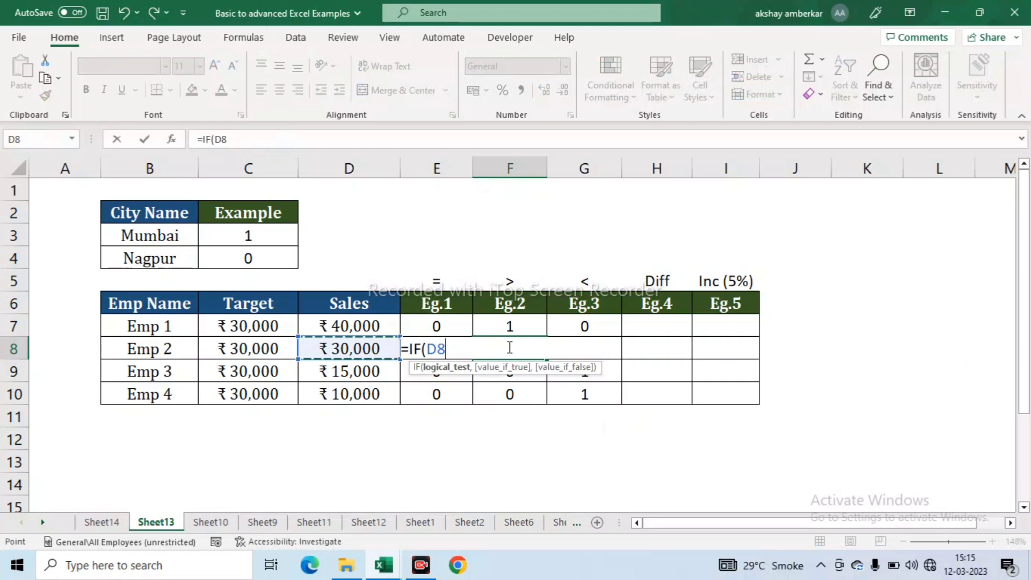
{"action": "type", "text": ">=30000"}
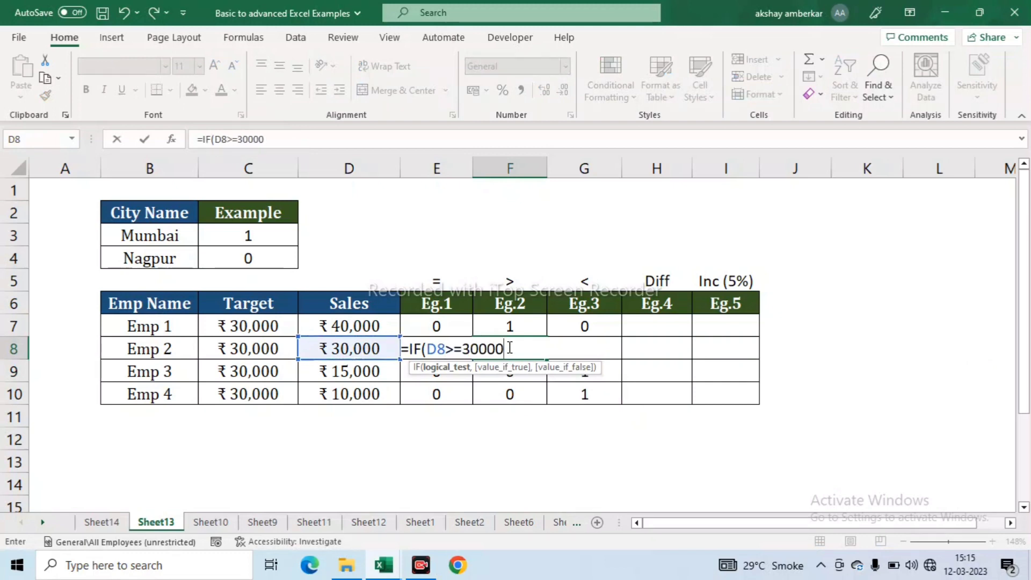
{"action": "type", "text": ",1"}
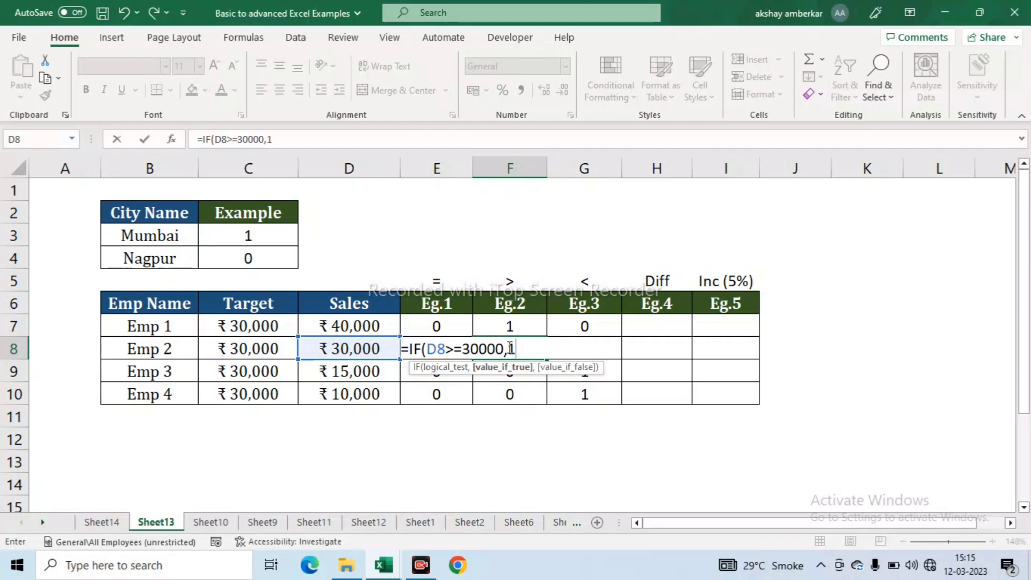
{"action": "type", "text": ",0)"}
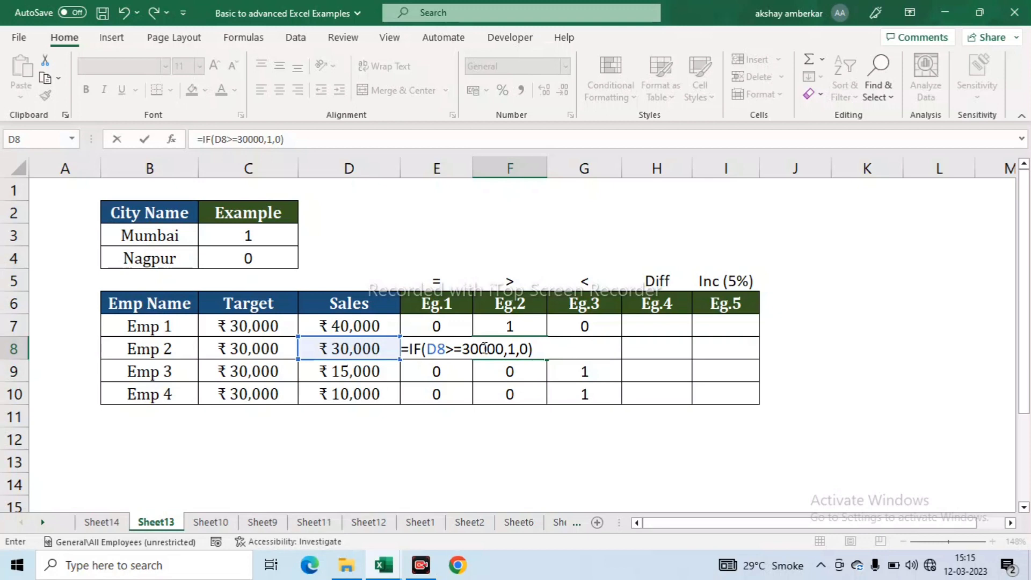
{"action": "key", "text": "ctrl+Return"}
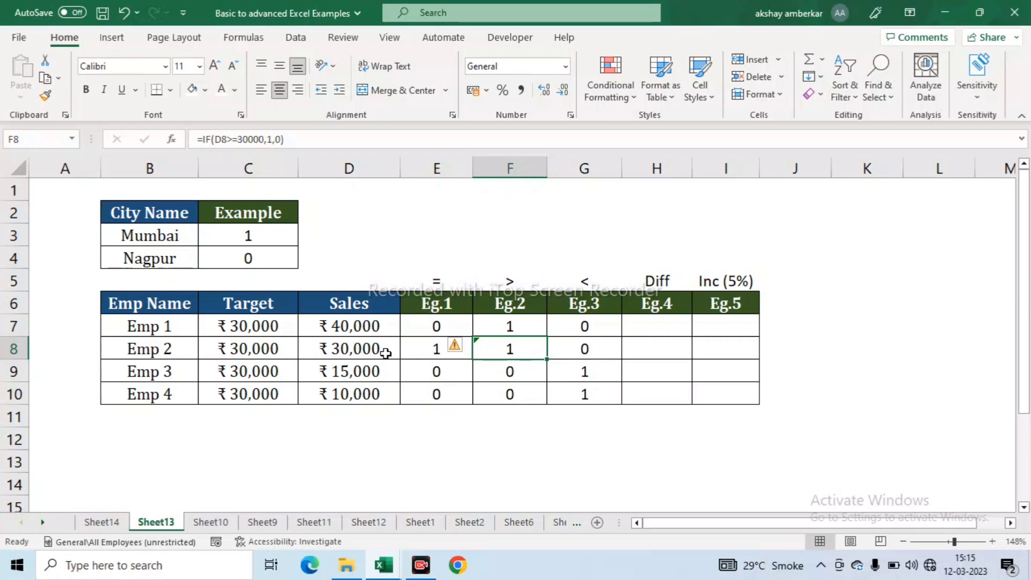
{"action": "left_click", "coordinate": [573, 346]}
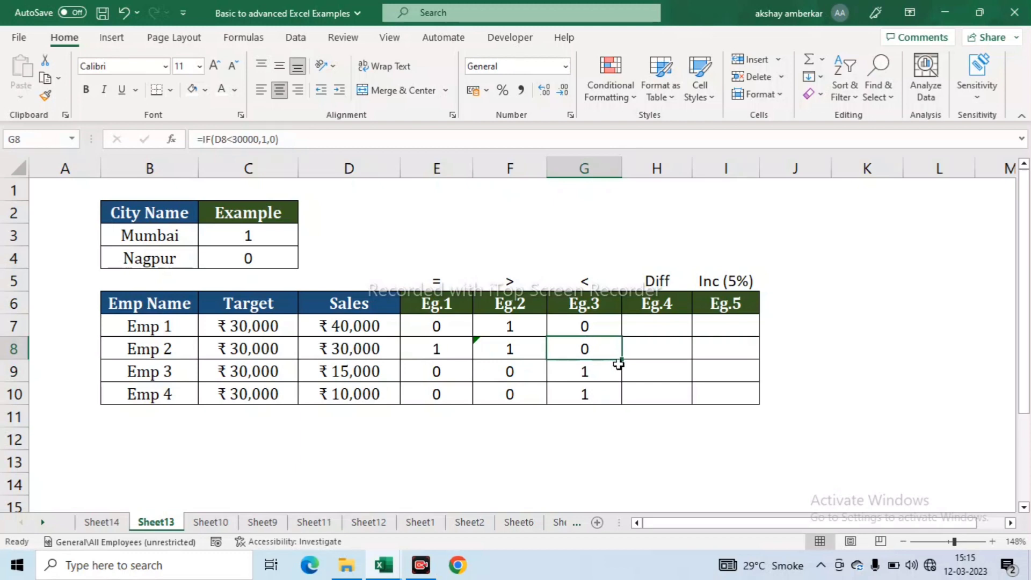
{"action": "type", "text": "=if"}
{"action": "key", "text": "Right"}
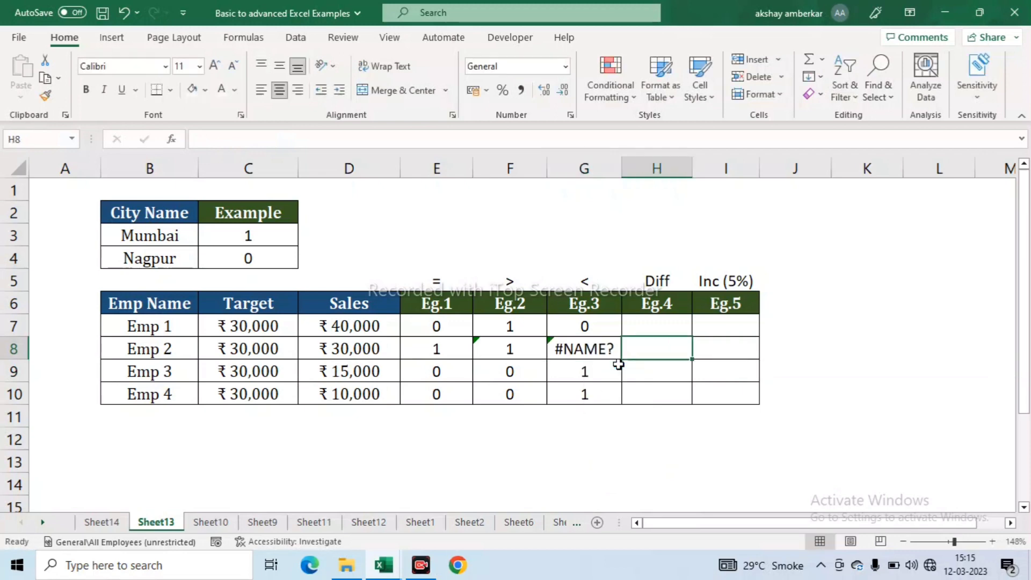
{"action": "key", "text": "Right"}
{"action": "key", "text": "Left"}
Step: Enter =IF(D8<=30000,1,0) in G8 for Emp 2's Eg.3 and review the Eg.1 to Eg.3 results in E7:G10
{"action": "key", "text": "Left"}
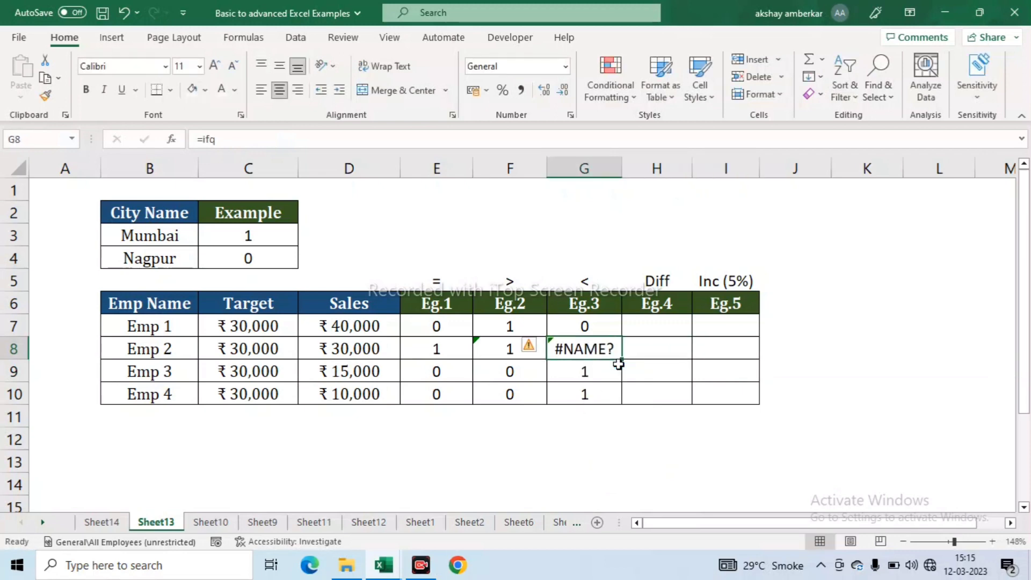
{"action": "type", "text": "=if"}
{"action": "key", "text": "Tab"}
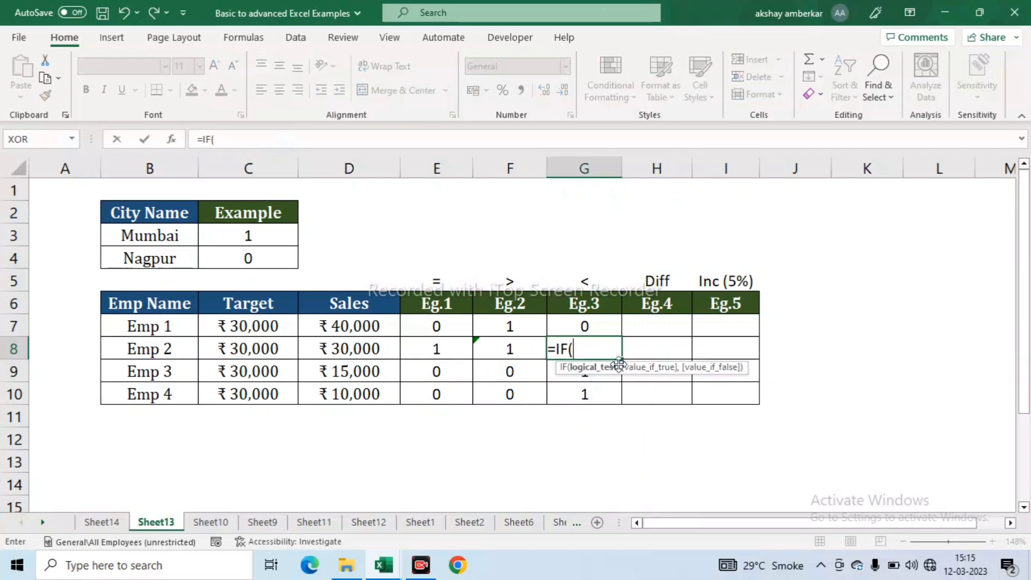
{"action": "key", "text": "Left"}
{"action": "key", "text": "Left"}
{"action": "key", "text": "Left"}
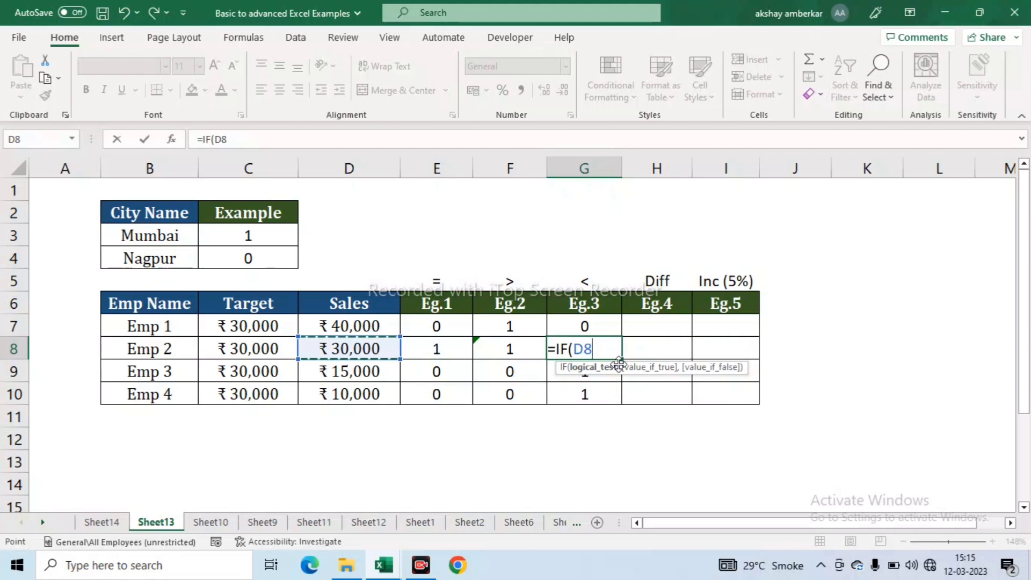
{"action": "type", "text": "<=30000"}
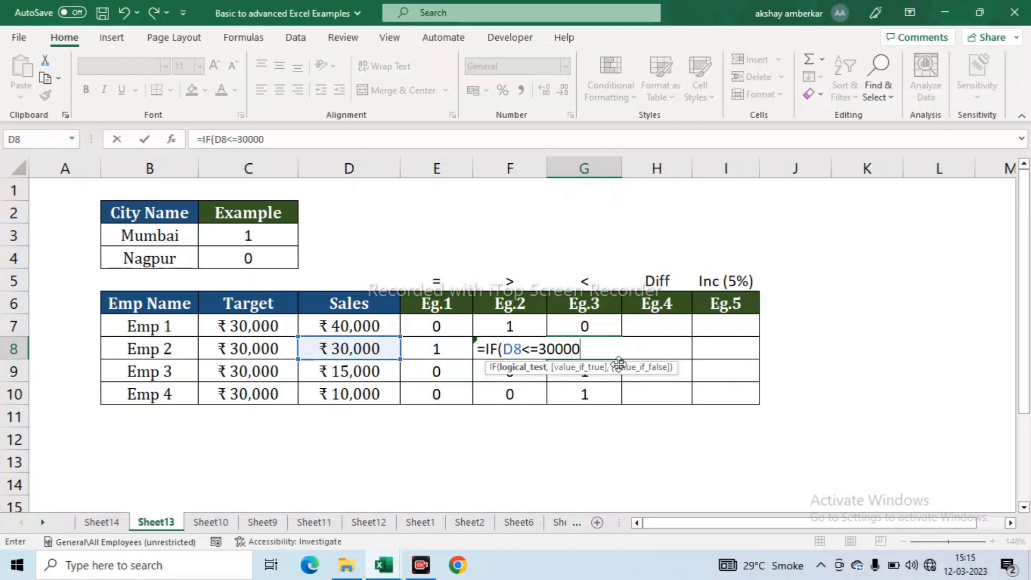
{"action": "type", "text": ",1"}
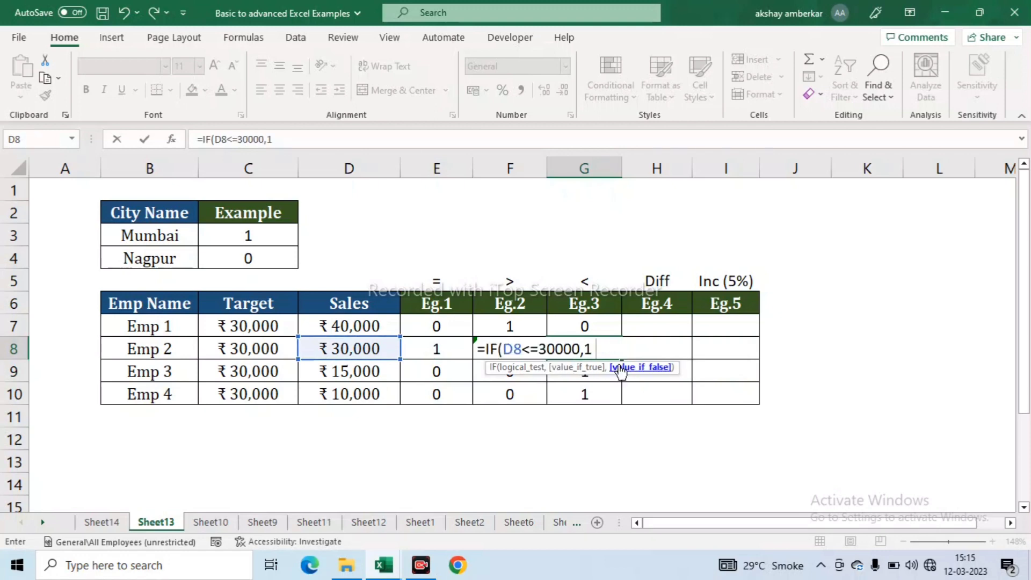
{"action": "type", "text": ",0)"}
{"action": "key", "text": "Return"}
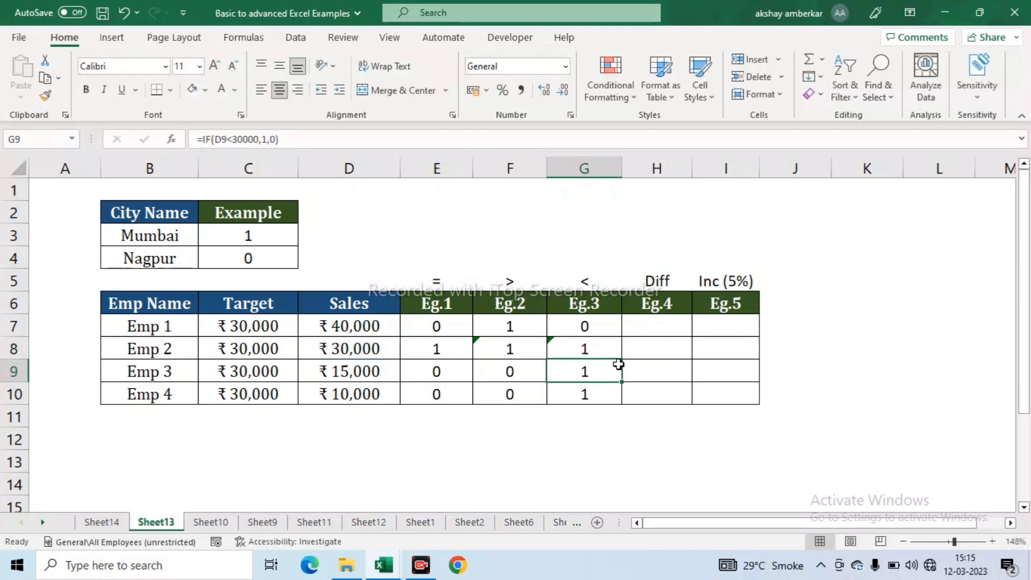
{"action": "left_click", "coordinate": [512, 352]}
{"action": "left_click", "coordinate": [594, 352]}
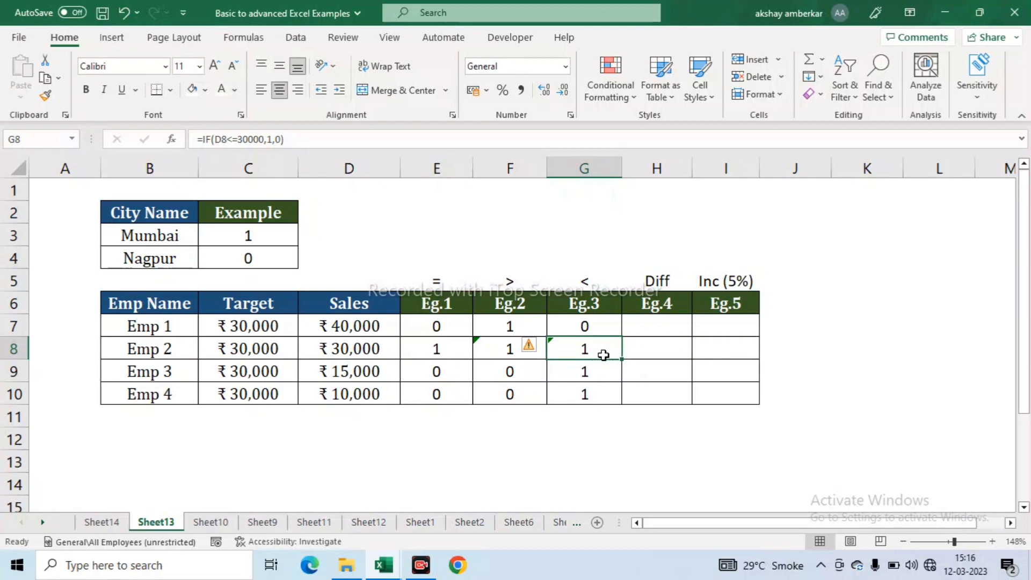
{"action": "left_click_drag", "start_coordinate": [454, 328], "coordinate": [586, 391]}
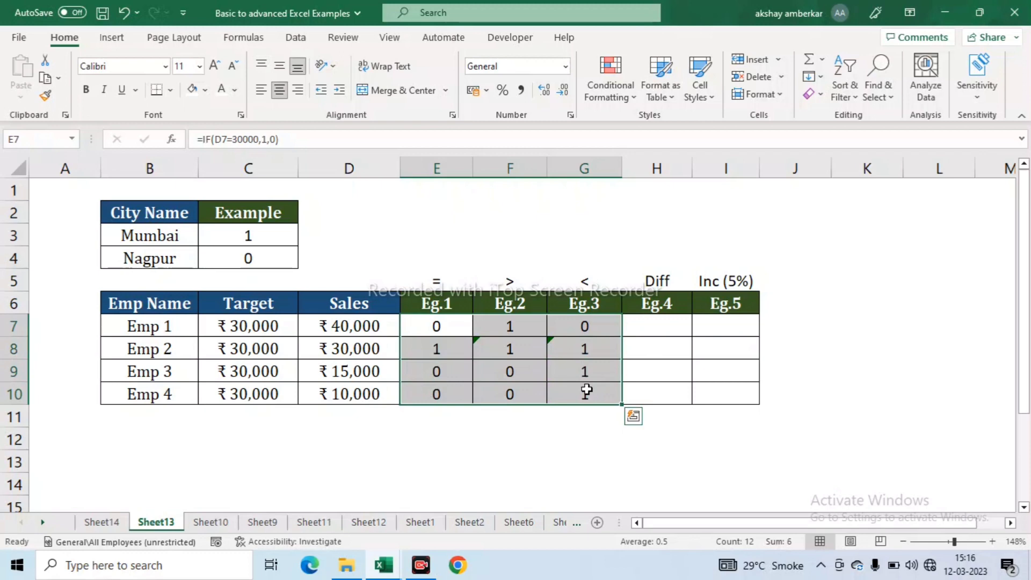
Step: Examine the empty Eg.4 Diff column and compare Emp 1's Target in C7 with the Sales in D7
{"action": "left_click", "coordinate": [665, 324]}
{"action": "left_click_drag", "start_coordinate": [657, 303], "coordinate": [657, 387]}
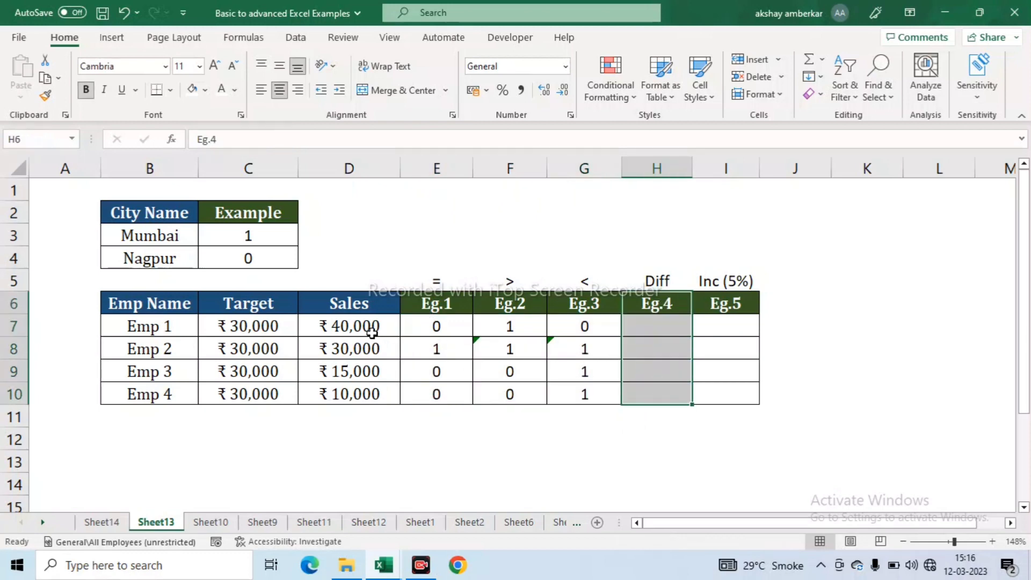
{"action": "left_click", "coordinate": [235, 327]}
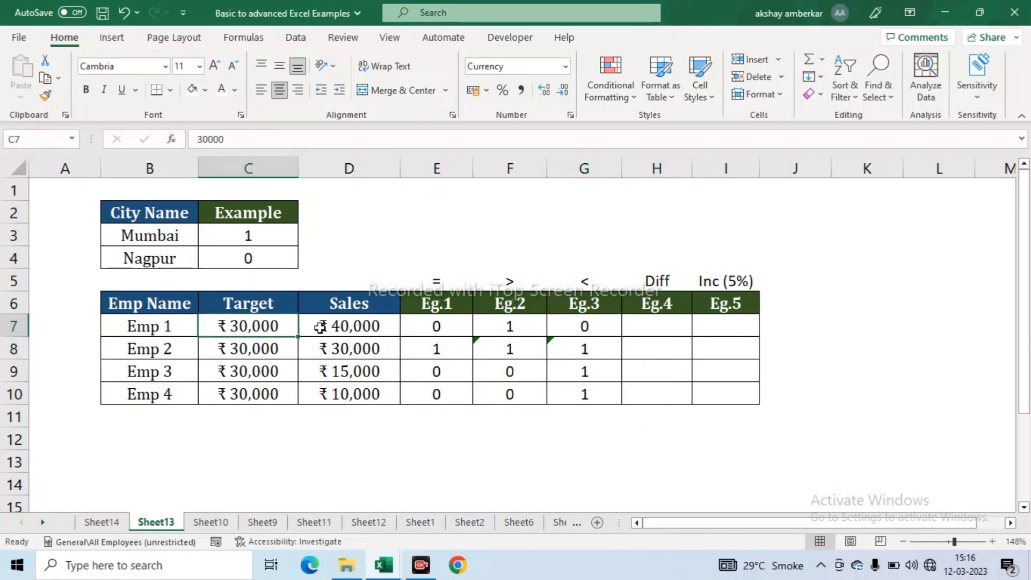
{"action": "left_click", "coordinate": [329, 327]}
{"action": "left_click", "coordinate": [270, 326]}
{"action": "left_click", "coordinate": [359, 327]}
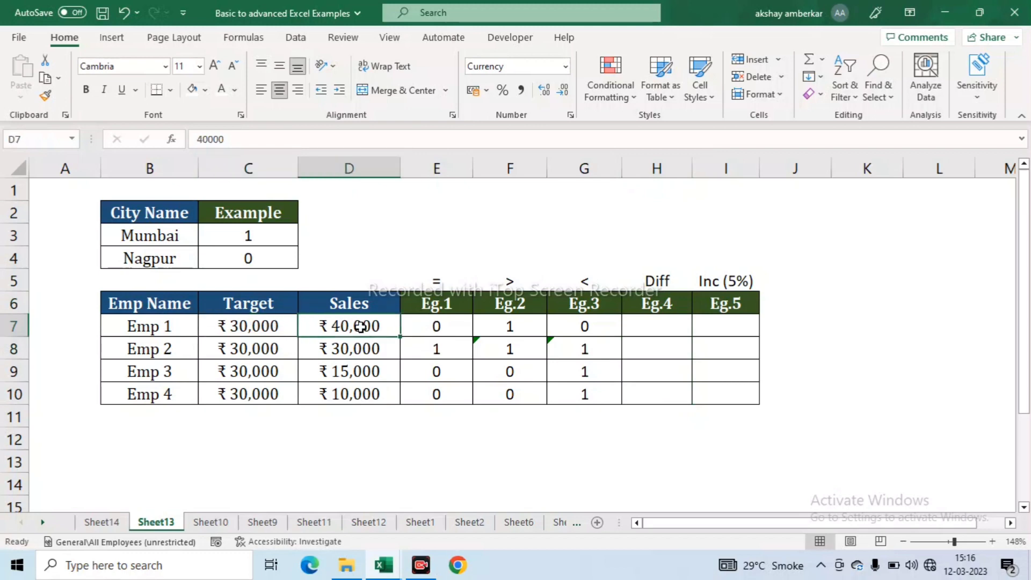
{"action": "left_click_drag", "start_coordinate": [657, 328], "coordinate": [659, 383]}
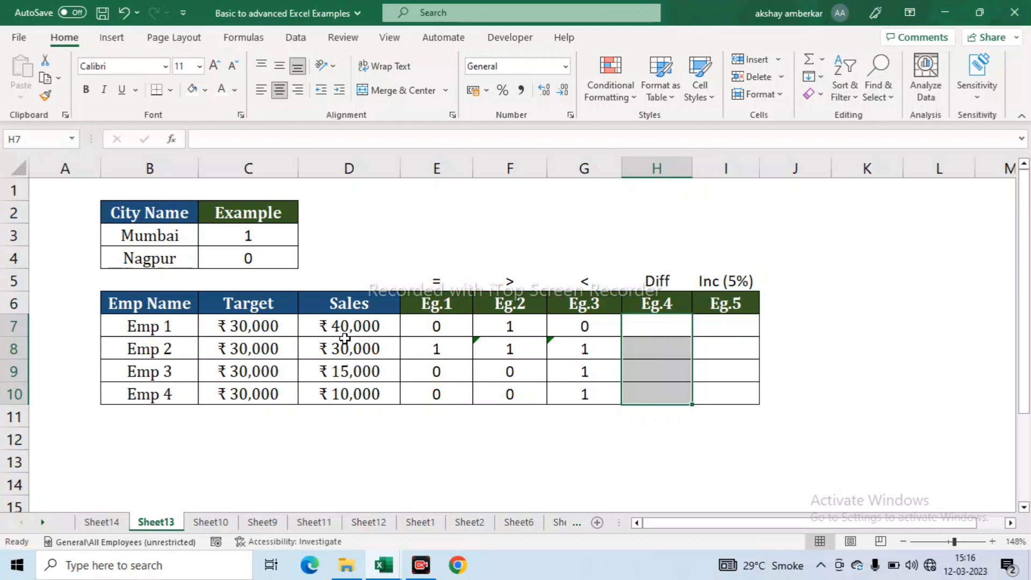
Step: Enter =IF(D7>C7,1,0) in H7 to test Emp 1's sales against the target cell for Eg.4
{"action": "left_click", "coordinate": [658, 324]}
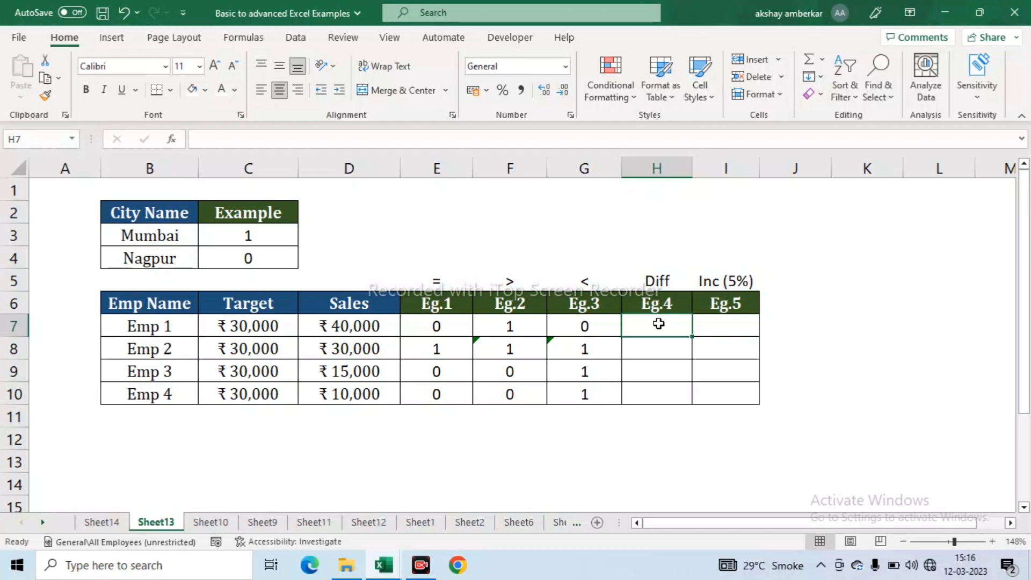
{"action": "type", "text": "=if"}
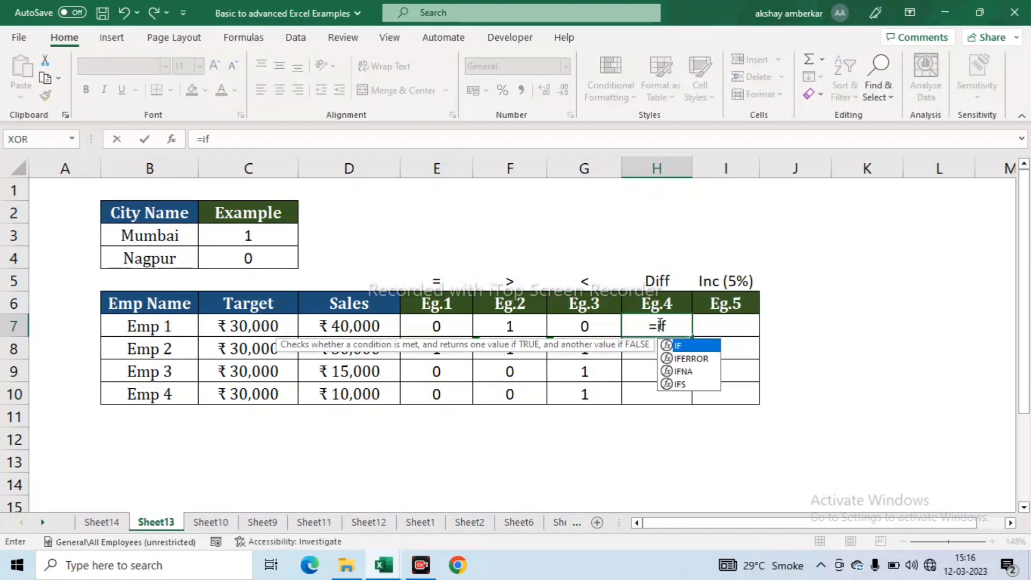
{"action": "key", "text": "Tab"}
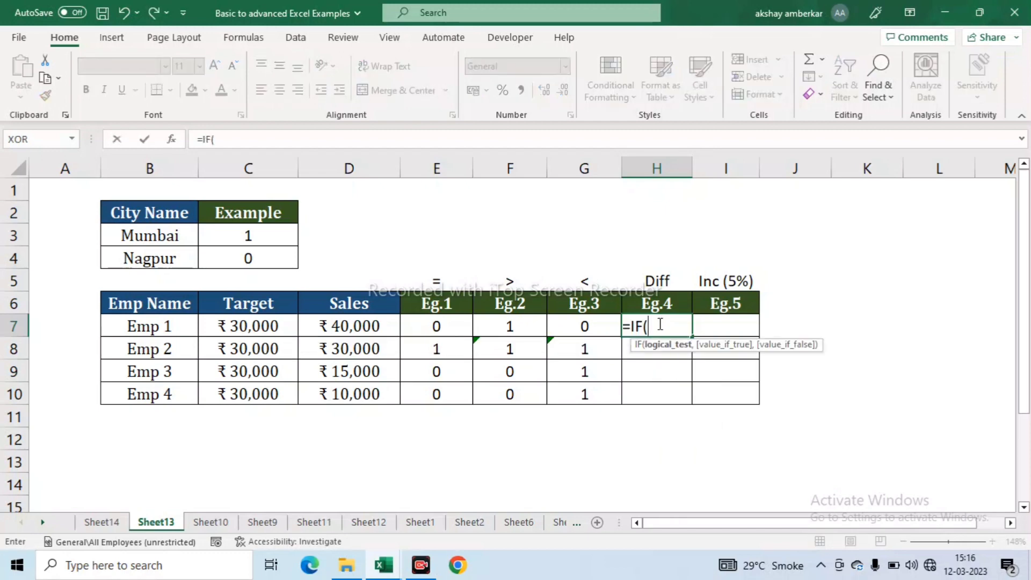
{"action": "key", "text": "Left"}
{"action": "key", "text": "Left"}
{"action": "key", "text": "Left"}
{"action": "key", "text": "Left"}
{"action": "type", "text": ">"}
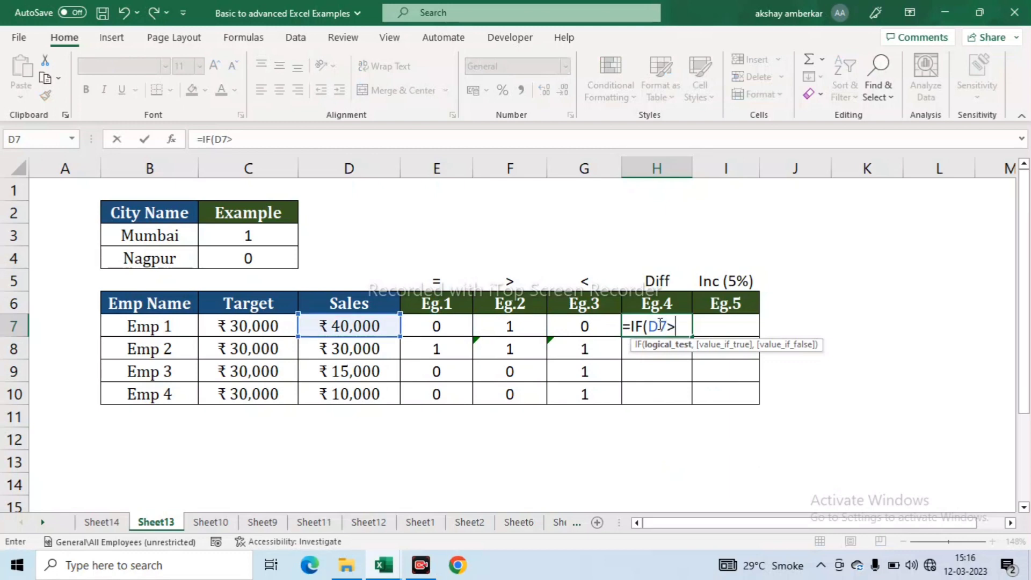
{"action": "left_click", "coordinate": [234, 327]}
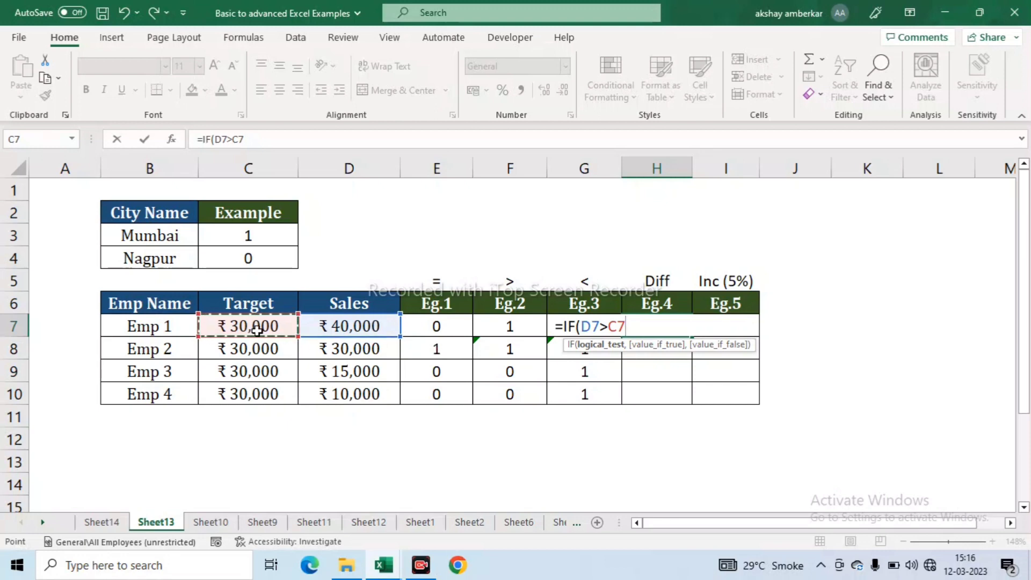
{"action": "type", "text": ","}
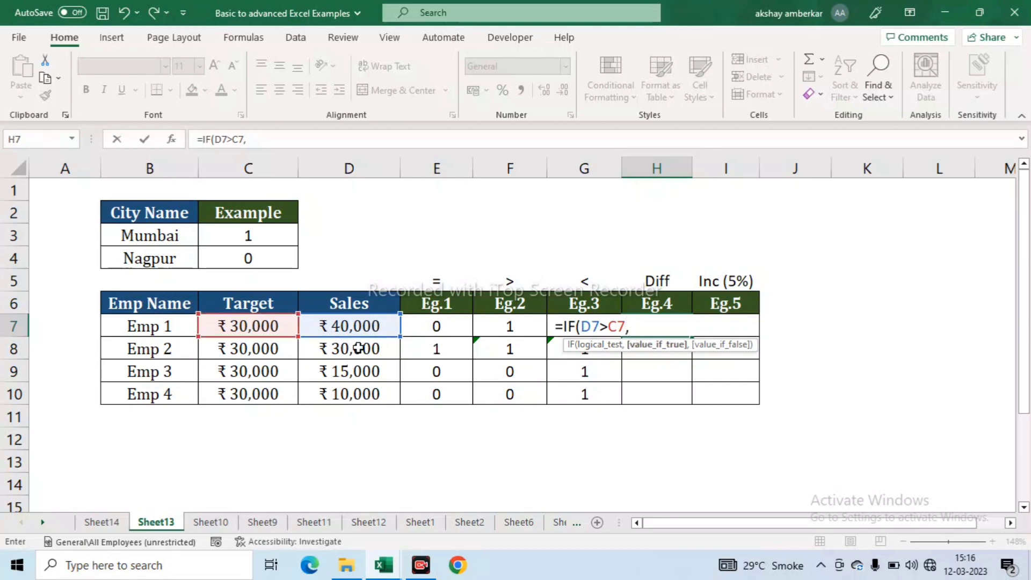
{"action": "type", "text": "1,0"}
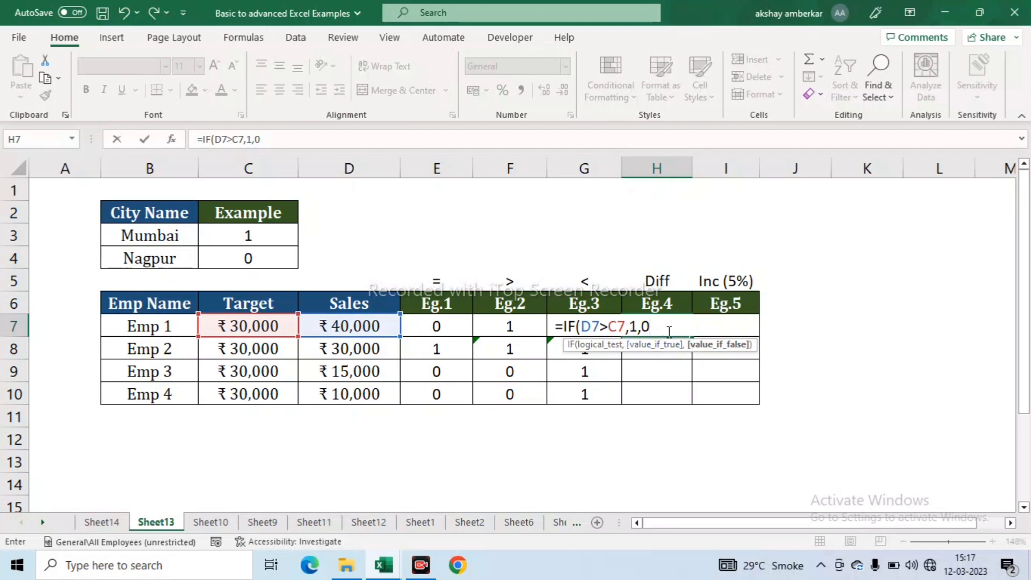
{"action": "type", "text": ")"}
{"action": "key", "text": "Return"}
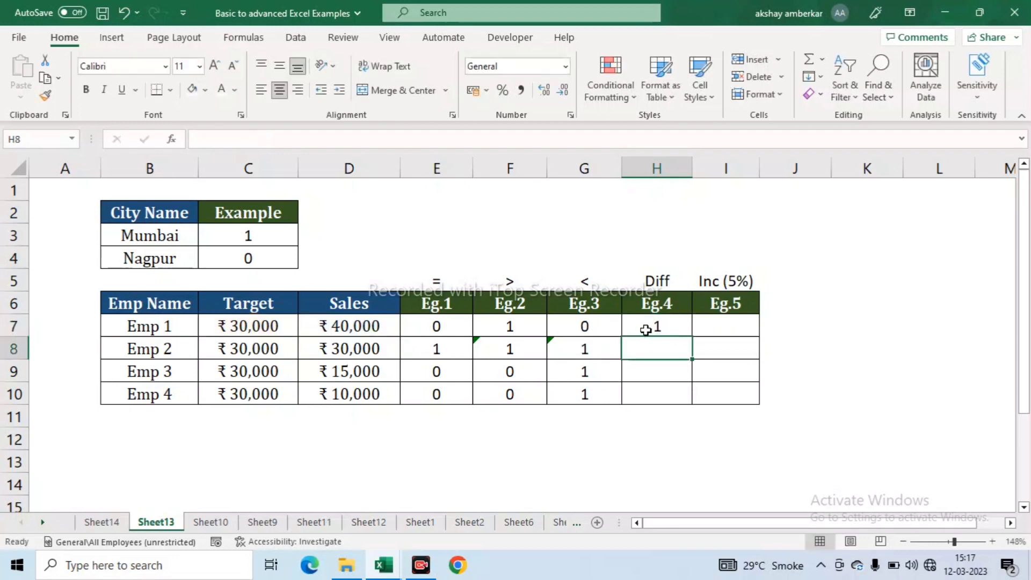
Step: Replace the formula in H7 with =IF(D7>C7,D7-C7) to calculate how far Emp 1's sales exceed the target
{"action": "left_click", "coordinate": [645, 329]}
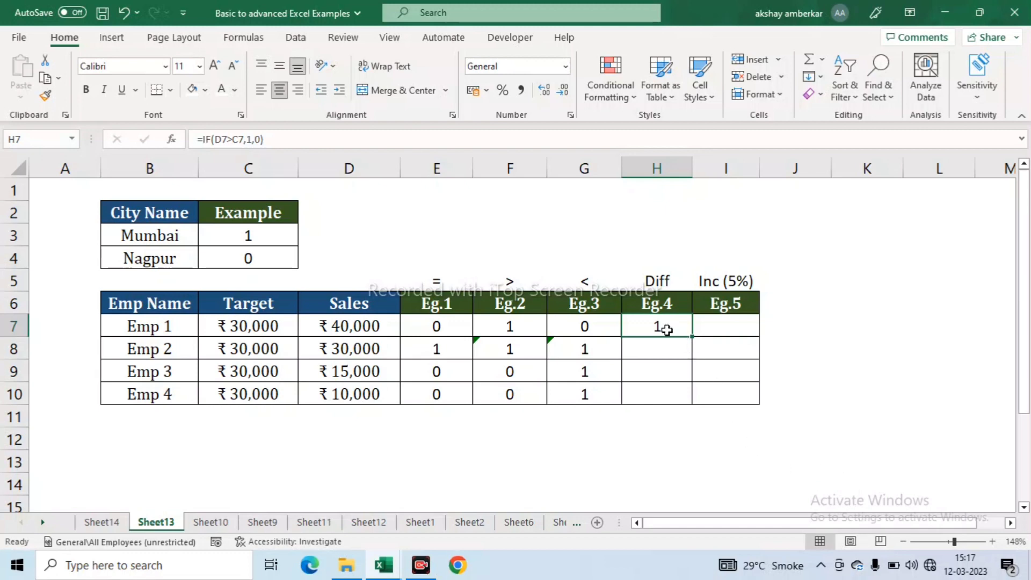
{"action": "type", "text": "=if"}
{"action": "key", "text": "Tab"}
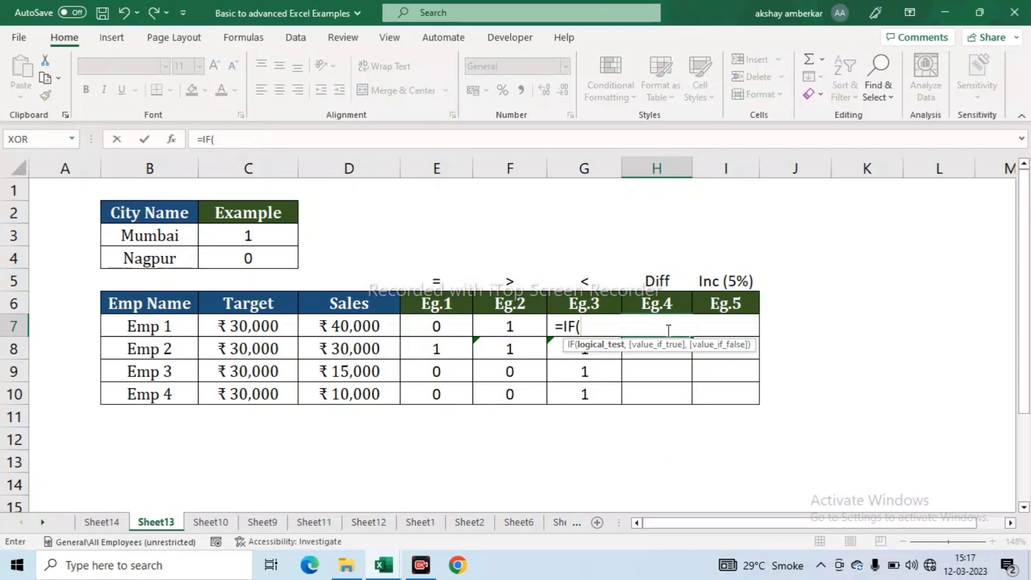
{"action": "left_click", "coordinate": [357, 323]}
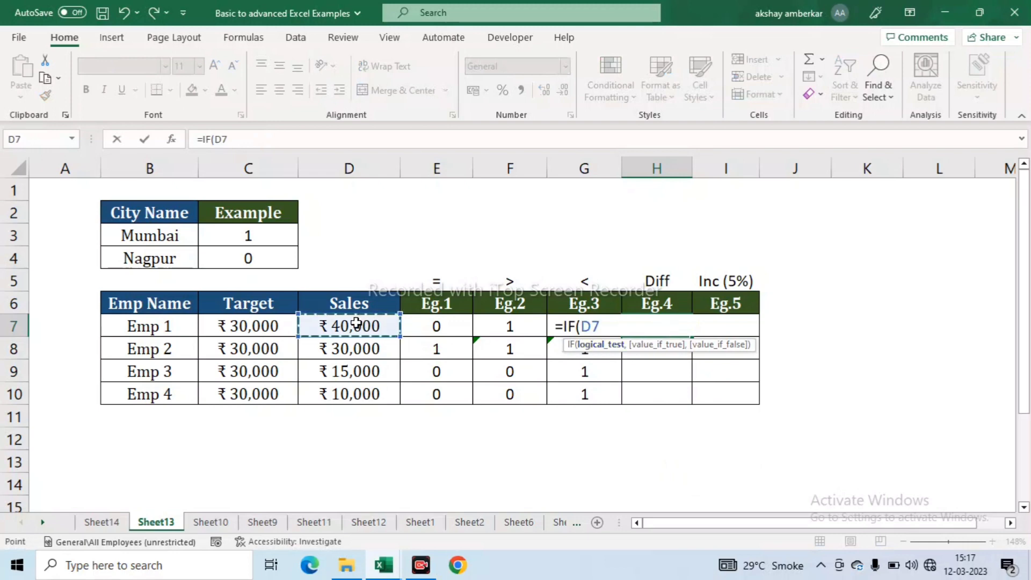
{"action": "type", "text": ">"}
{"action": "left_click", "coordinate": [269, 326]}
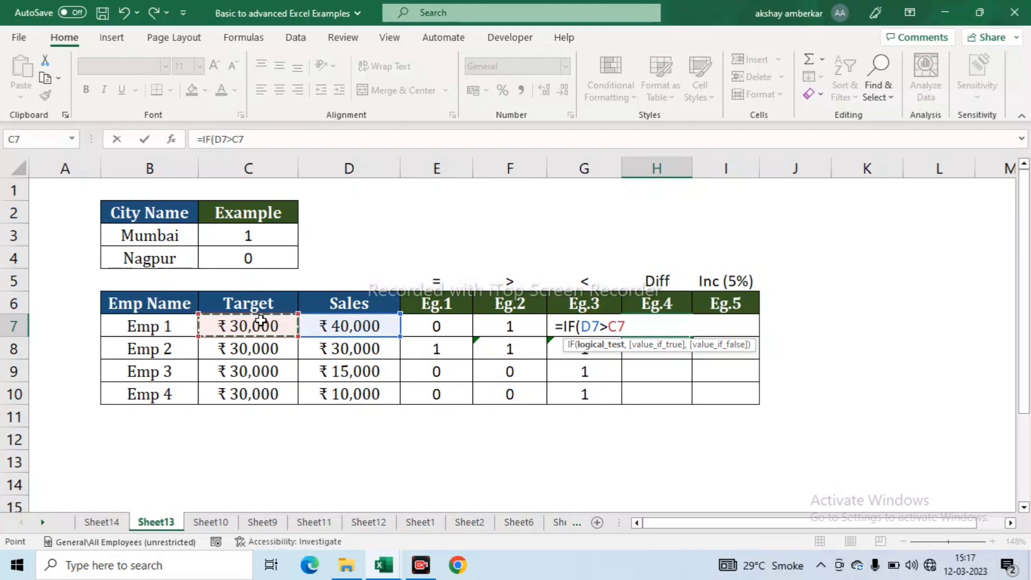
{"action": "type", "text": ","}
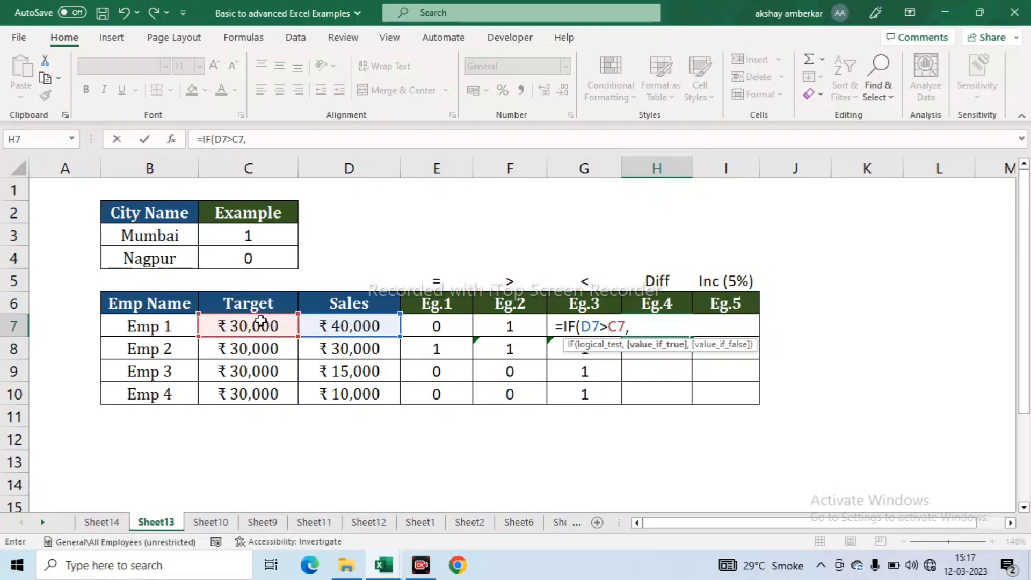
{"action": "left_click", "coordinate": [374, 329]}
{"action": "type", "text": "-"}
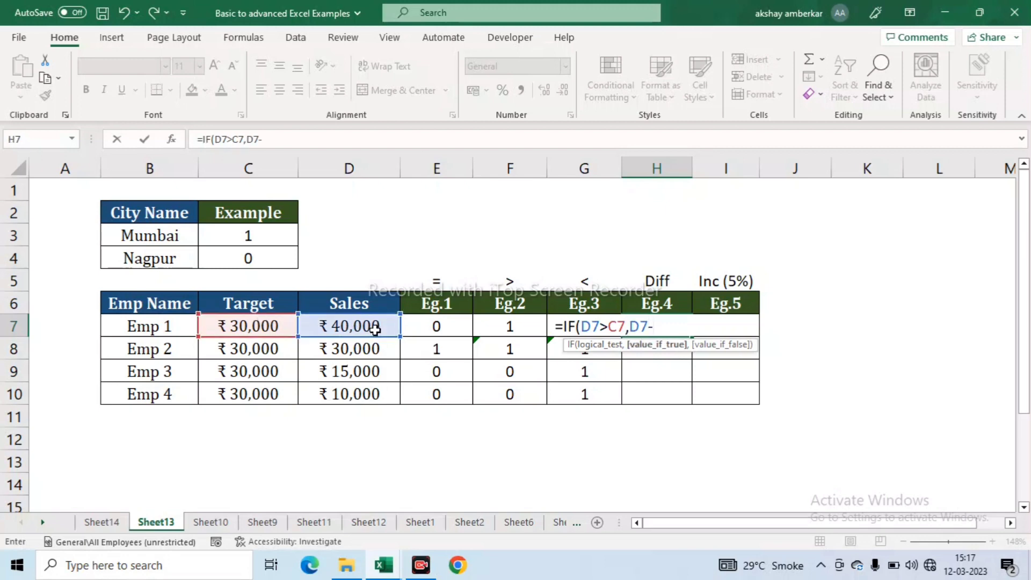
{"action": "left_click", "coordinate": [251, 327]}
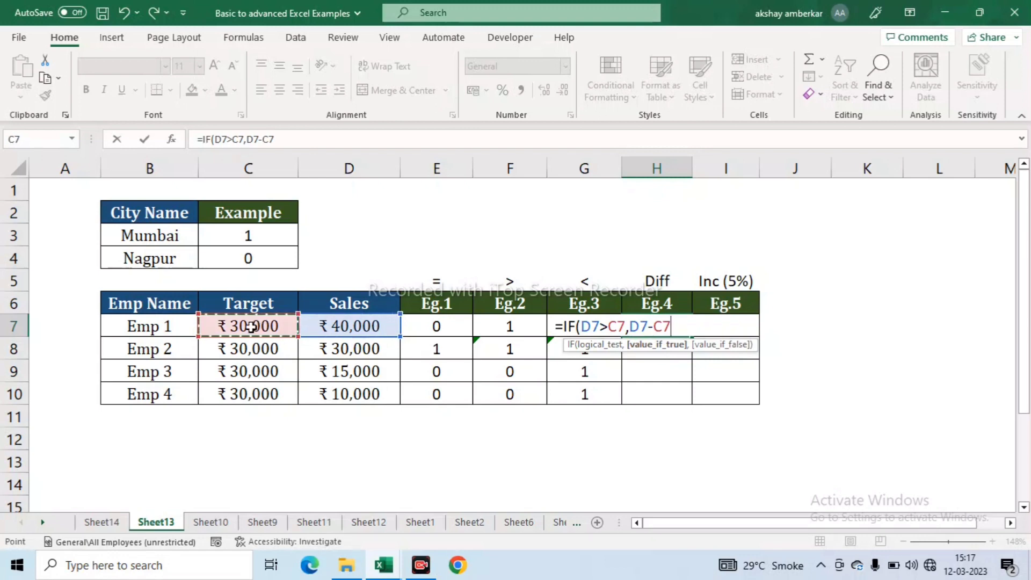
{"action": "type", "text": ")"}
{"action": "key", "text": "Return"}
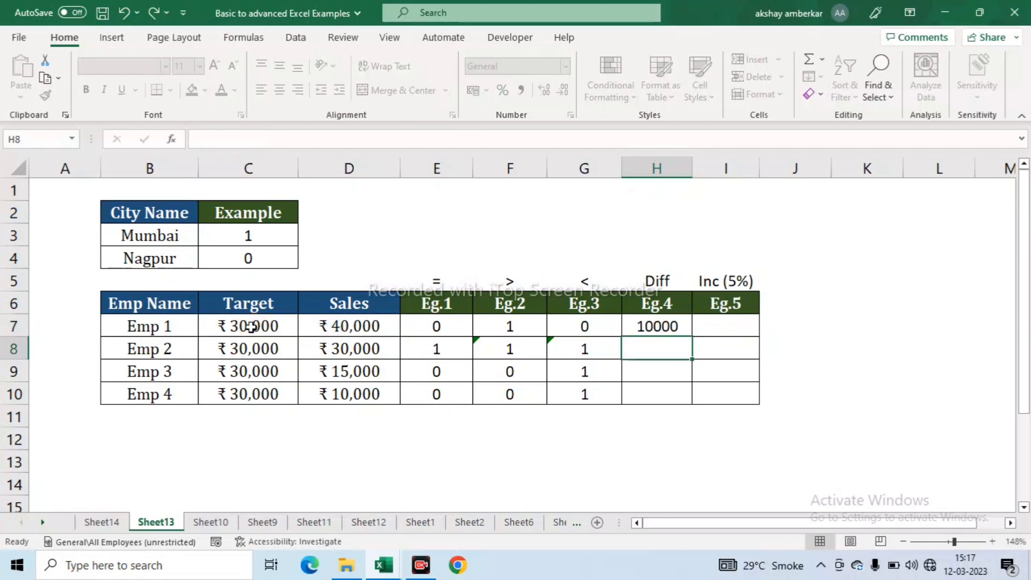
Step: Add "NA" as the value-if-false argument in H7, making the formula =IF(D7>C7,D7-C7,"NA")
{"action": "key", "text": "Up"}
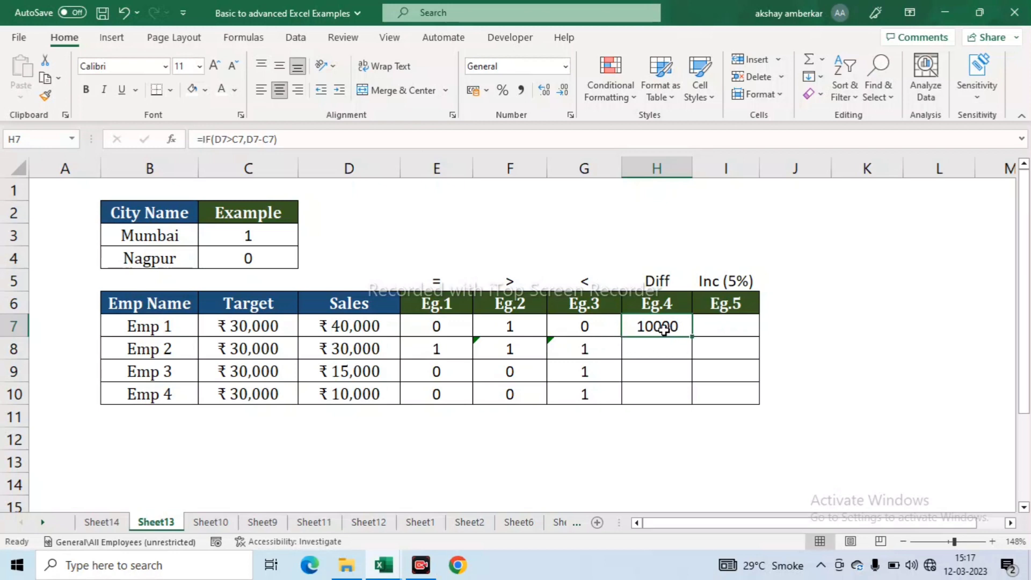
{"action": "left_click", "coordinate": [300, 142]}
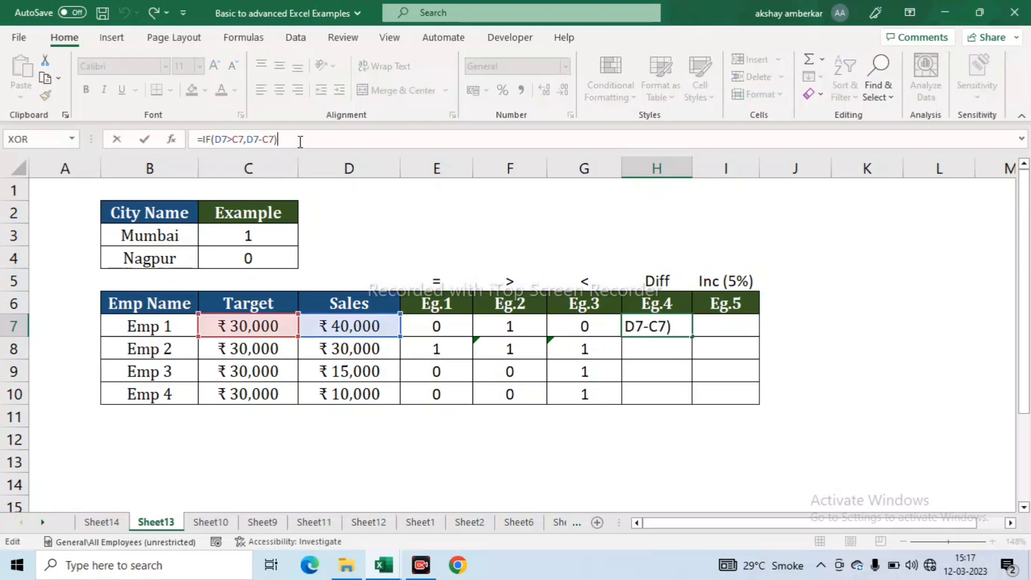
{"action": "key", "text": "BackSpace"}
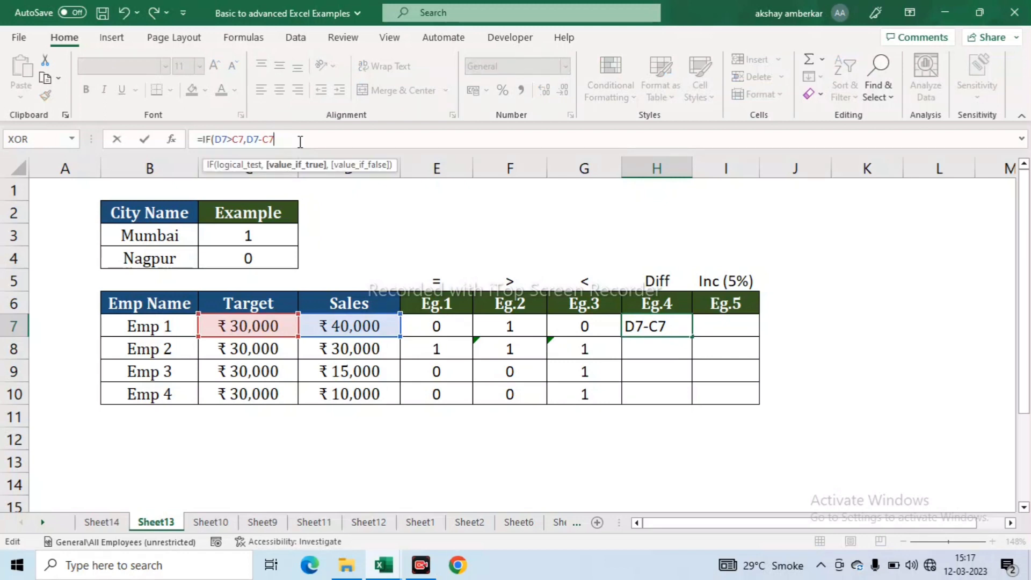
{"action": "type", "text": ","}
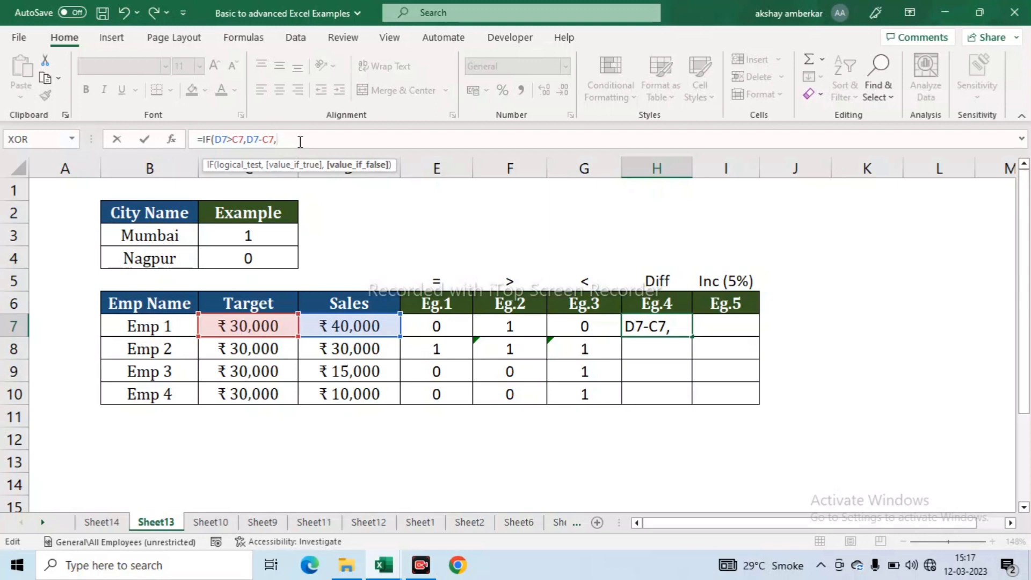
{"action": "type", "text": "\"NA\")"}
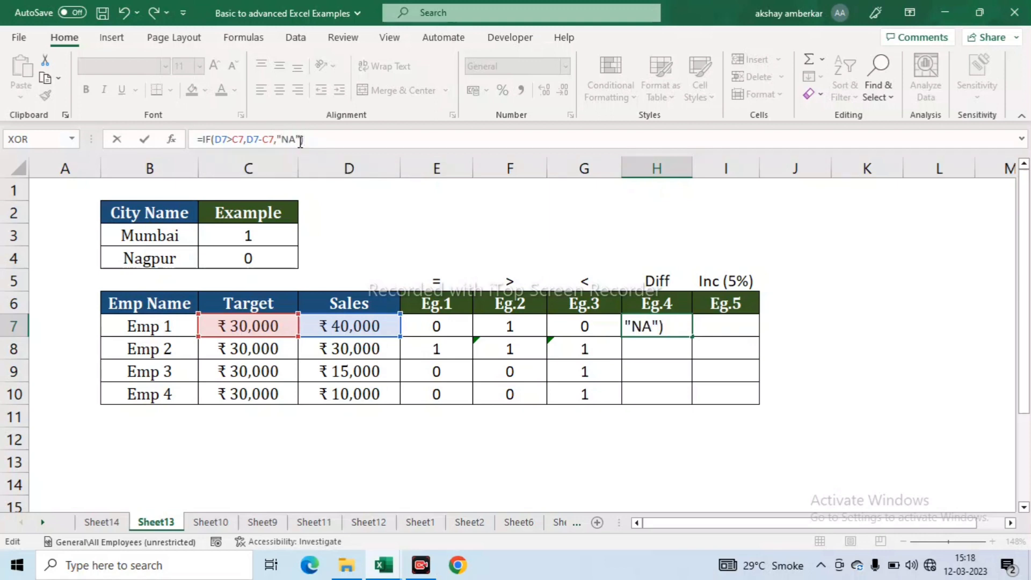
{"action": "key", "text": "Return"}
Step: Copy the Eg.4 difference formula from H7 down to H10
{"action": "key", "text": "Up"}
{"action": "key", "text": "ctrl+c"}
{"action": "key", "text": "shift+Down"}
{"action": "key", "text": "shift+Down"}
{"action": "key", "text": "shift+Down"}
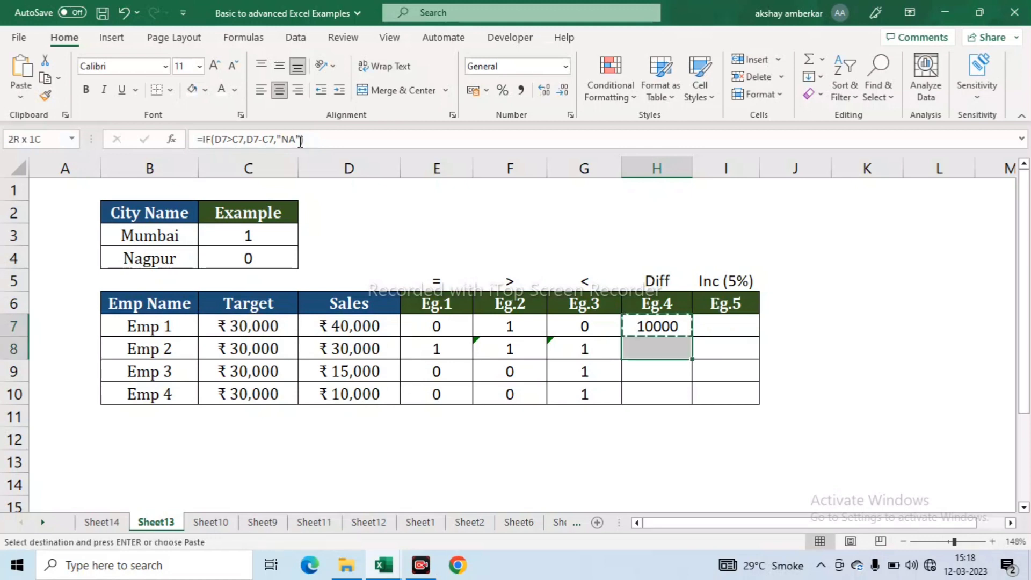
{"action": "key", "text": "Return"}
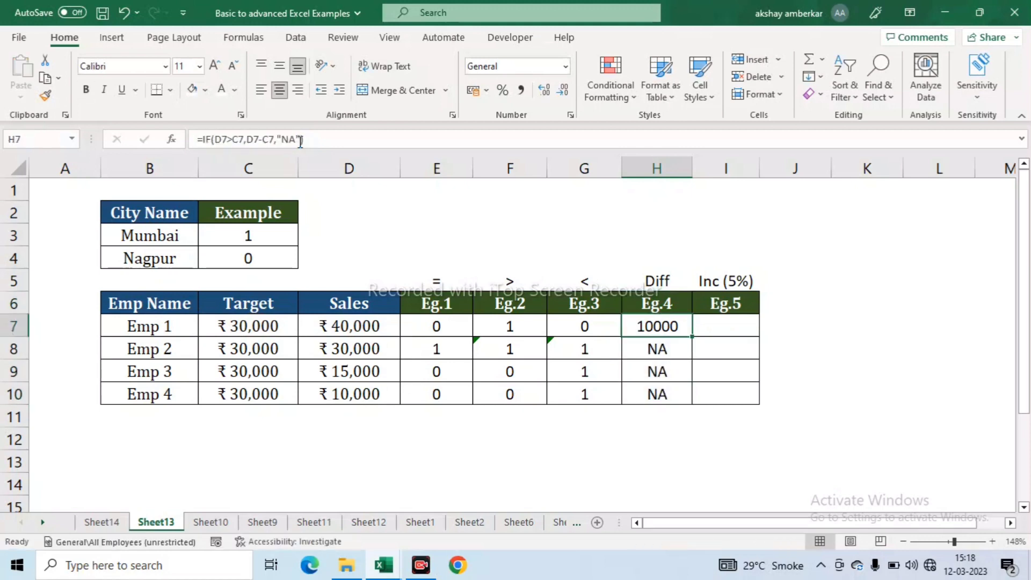
Step: Check the Eg.4 results against Emp 1's target in C7 and the Sales values in D7:D10
{"action": "key", "text": "Left"}
{"action": "key", "text": "Left"}
{"action": "key", "text": "Left"}
{"action": "key", "text": "Left"}
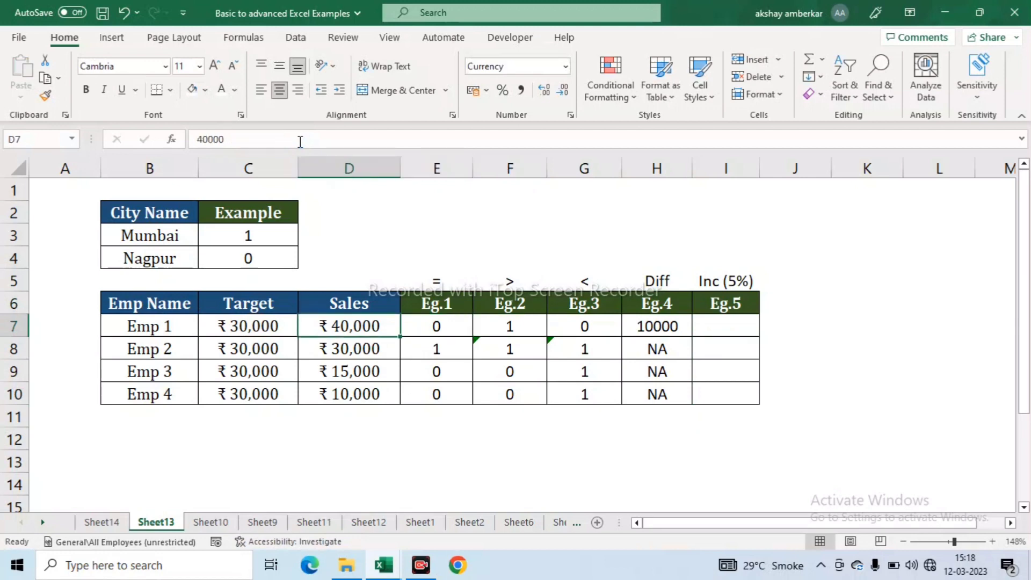
{"action": "key", "text": "Left"}
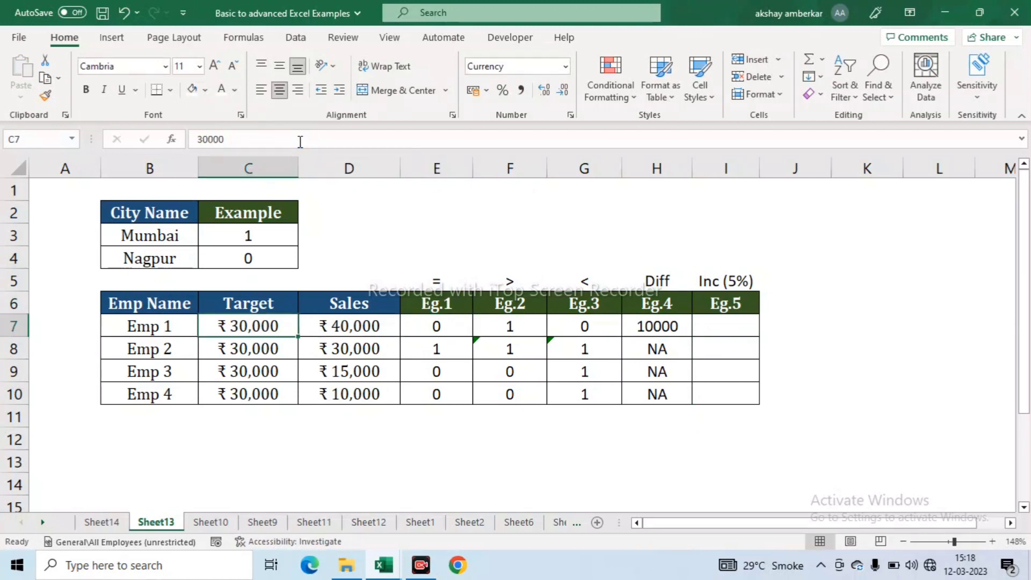
{"action": "key", "text": "Right"}
{"action": "key", "text": "Down"}
{"action": "key", "text": "Down"}
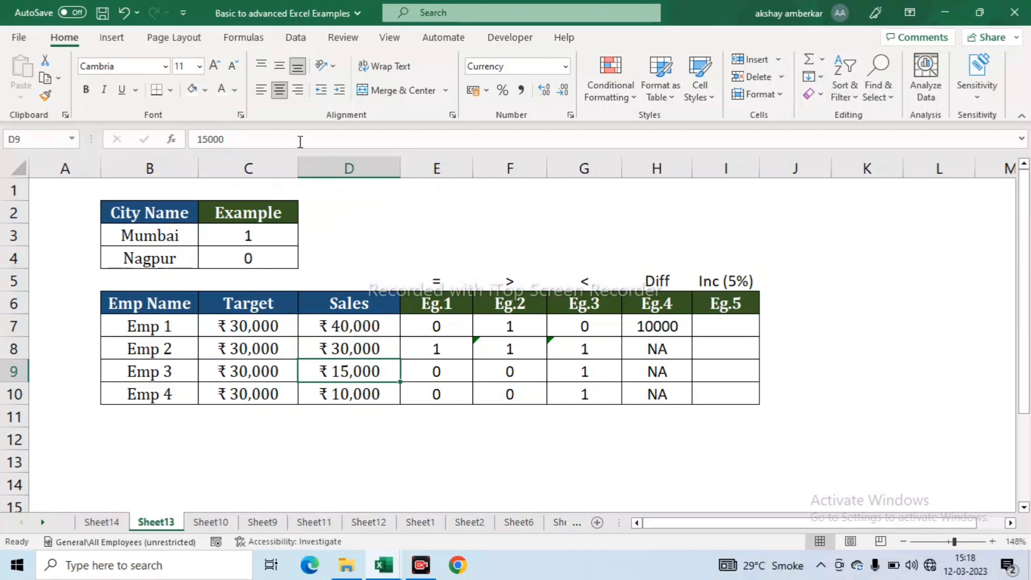
{"action": "key", "text": "Down"}
Step: Set Emp 2's sales in D8 to 35000
{"action": "key", "text": "Up"}
{"action": "key", "text": "Up"}
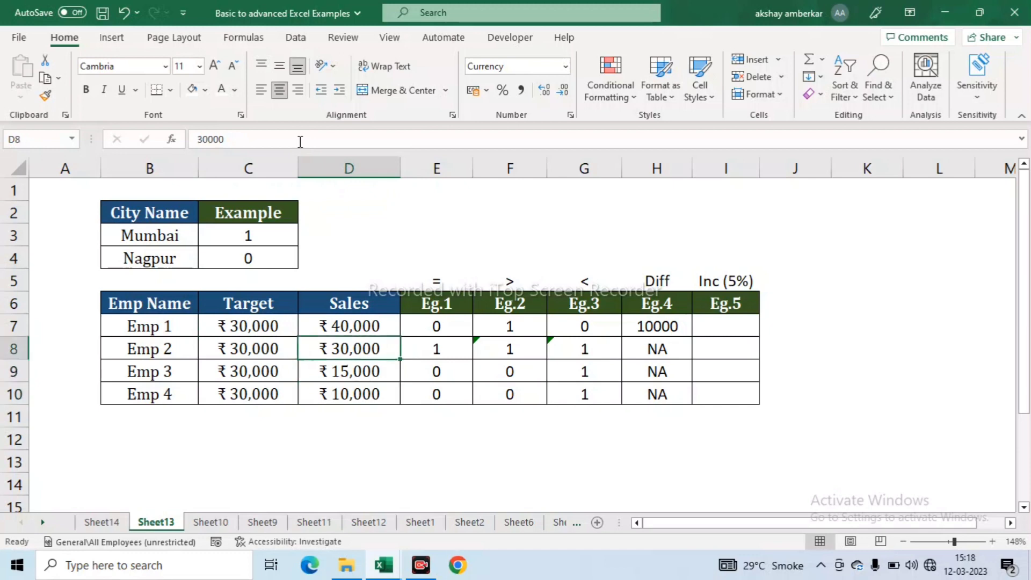
{"action": "type", "text": "35"}
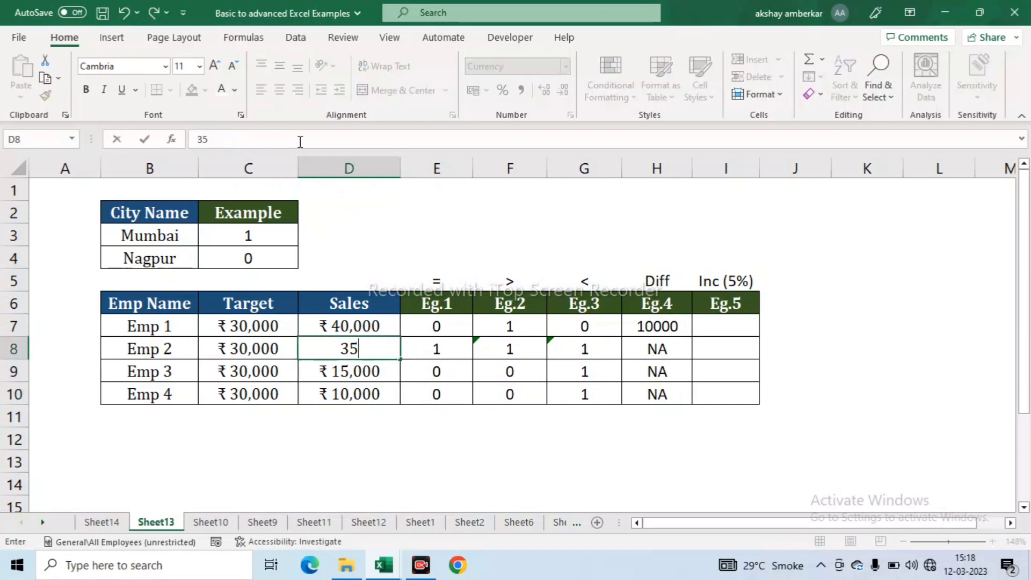
{"action": "type", "text": "000"}
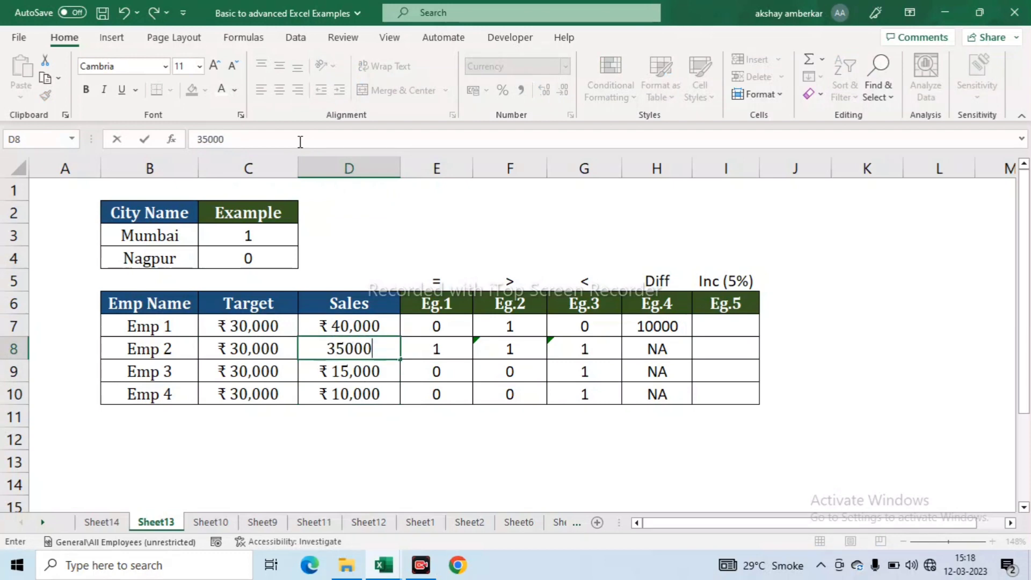
{"action": "key", "text": "ctrl+Return"}
Step: Review Emp 2's row from Target in C8 across the Eg.1 to Eg.3 results to the Eg.4 difference in H8
{"action": "key", "text": "Right"}
{"action": "key", "text": "Right"}
{"action": "key", "text": "Right"}
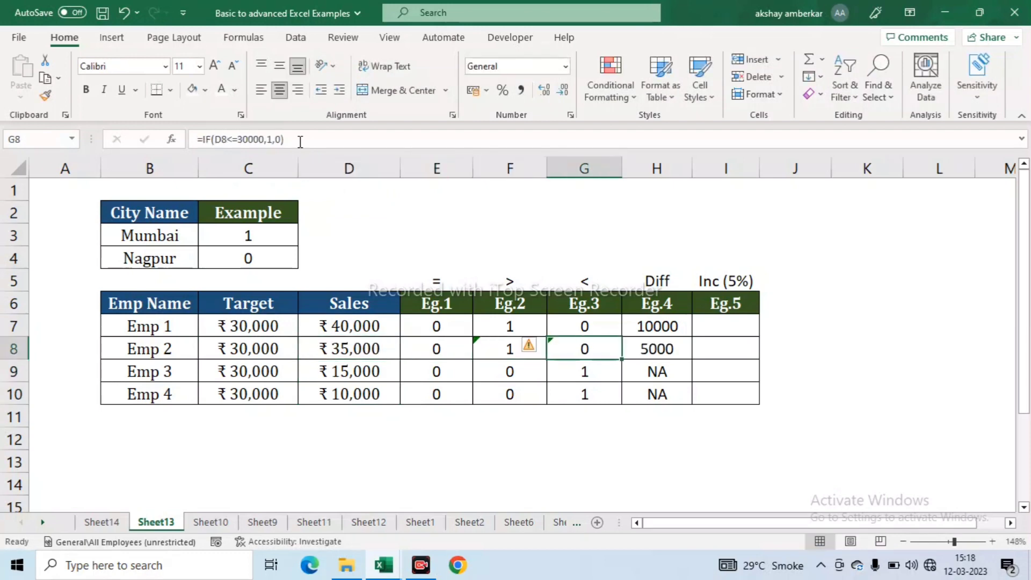
{"action": "key", "text": "Left"}
{"action": "key", "text": "Left"}
{"action": "key", "text": "Left"}
{"action": "key", "text": "Left"}
{"action": "key", "text": "Right"}
{"action": "key", "text": "Right"}
{"action": "key", "text": "Right"}
{"action": "key", "text": "Right"}
{"action": "key", "text": "Right"}
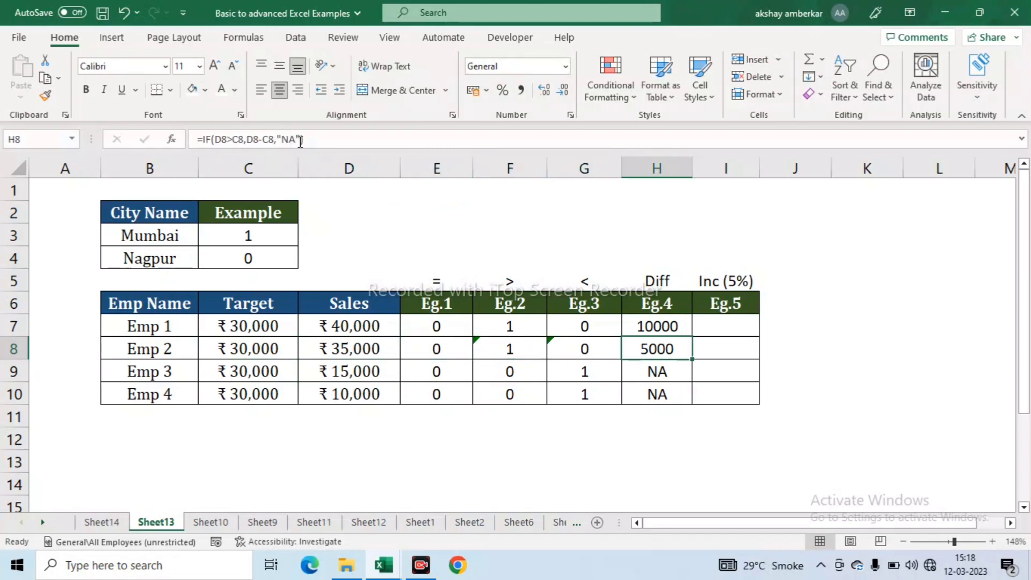
Step: Review the Eg.4 formulas in H7:H8 and Emp 1's row from Target in C7 across to the empty Eg.5 cell in I7
{"action": "key", "text": "Up"}
{"action": "key", "text": "Up"}
{"action": "key", "text": "Down"}
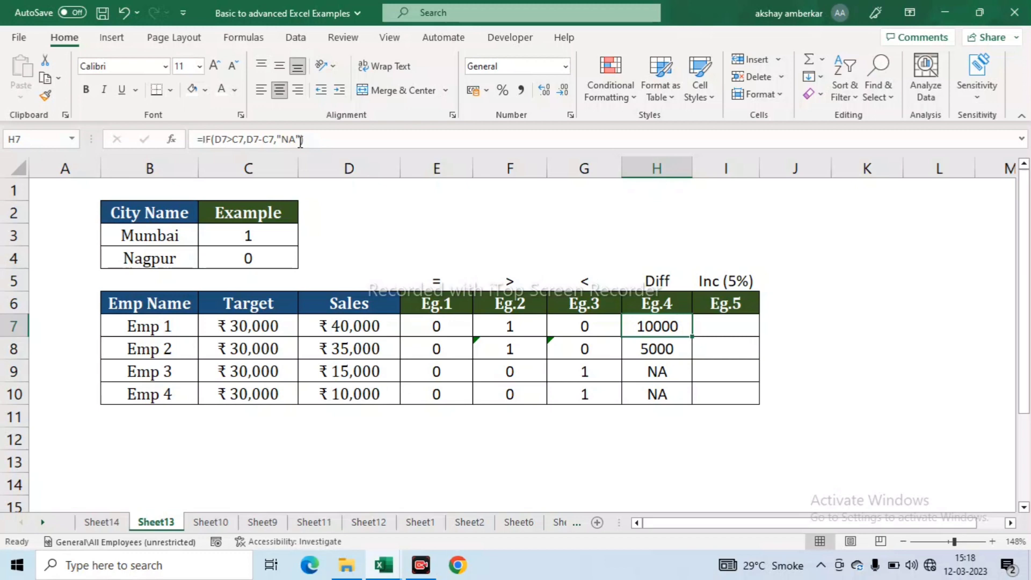
{"action": "key", "text": "Right"}
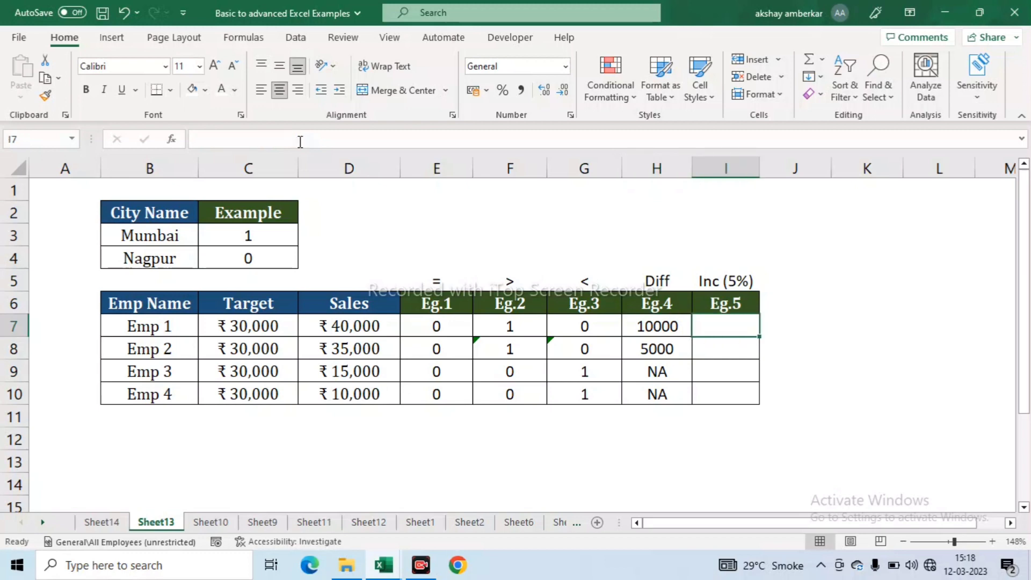
{"action": "key", "text": "Up"}
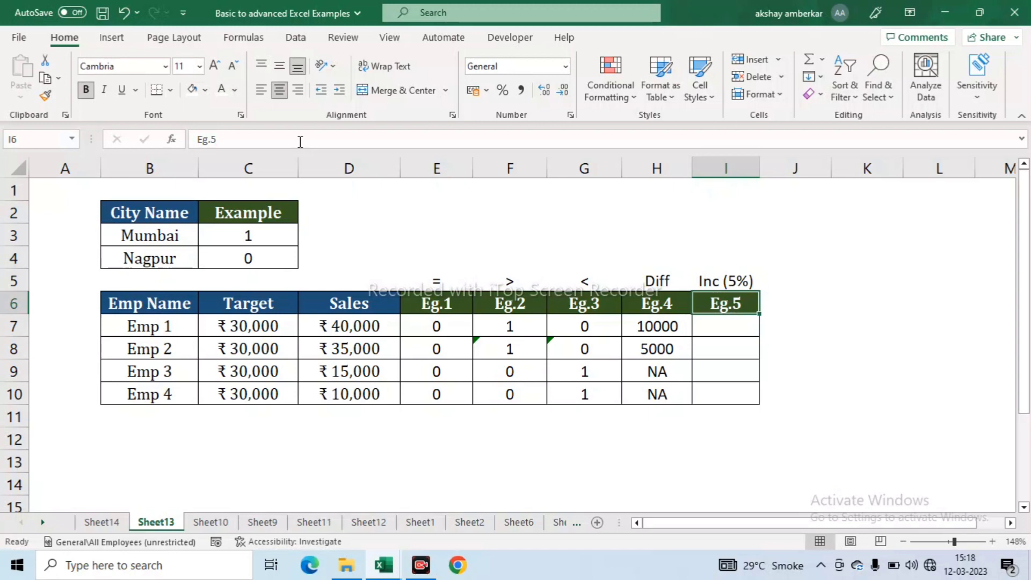
{"action": "key", "text": "Left"}
{"action": "key", "text": "Left"}
{"action": "key", "text": "Left"}
{"action": "key", "text": "Left"}
{"action": "key", "text": "Left"}
{"action": "key", "text": "Left"}
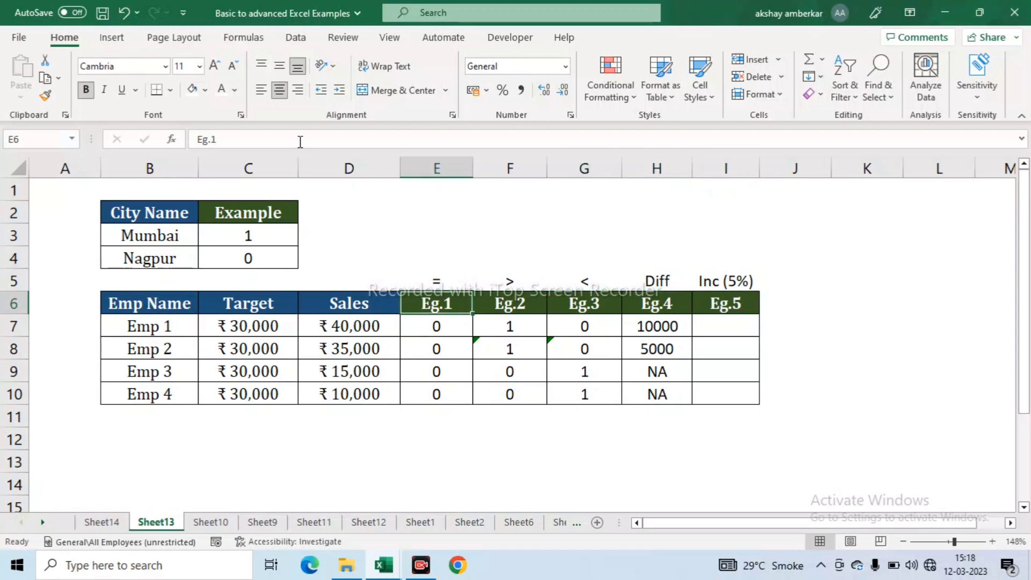
{"action": "key", "text": "Down"}
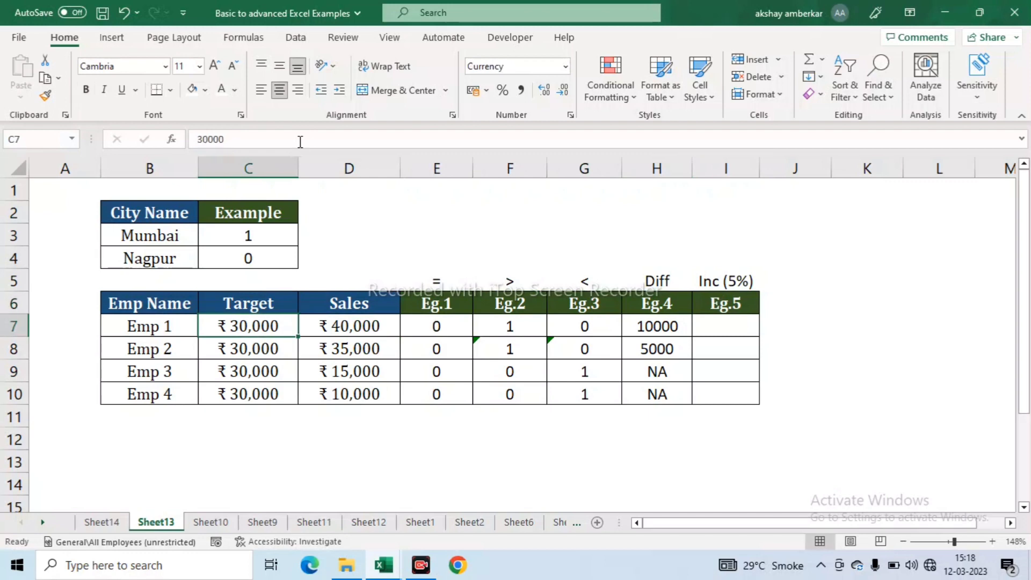
{"action": "key", "text": "Right"}
{"action": "key", "text": "Right"}
{"action": "key", "text": "Right"}
{"action": "key", "text": "Right"}
{"action": "key", "text": "Right"}
{"action": "key", "text": "Right"}
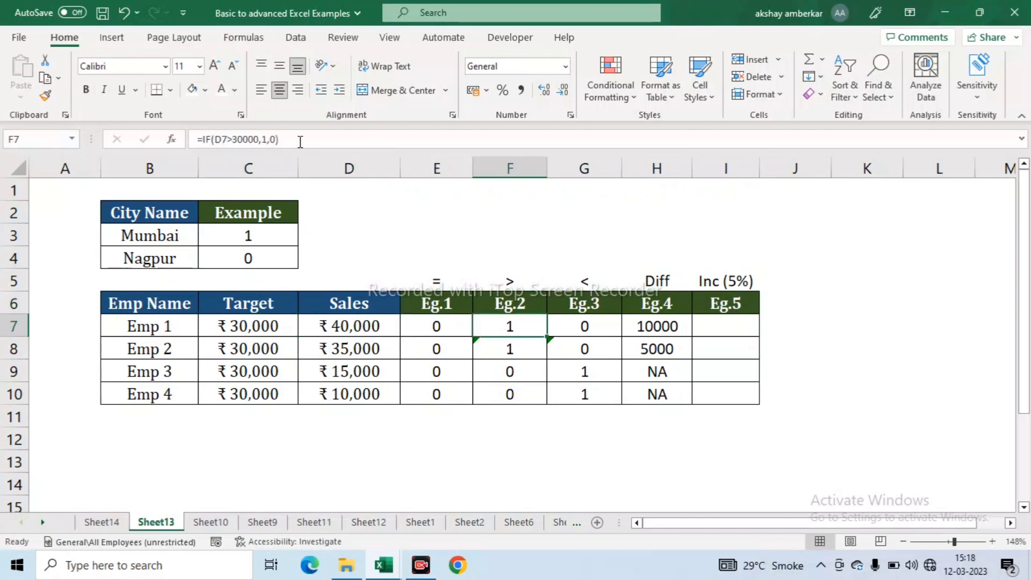
{"action": "key", "text": "Up"}
{"action": "key", "text": "Down"}
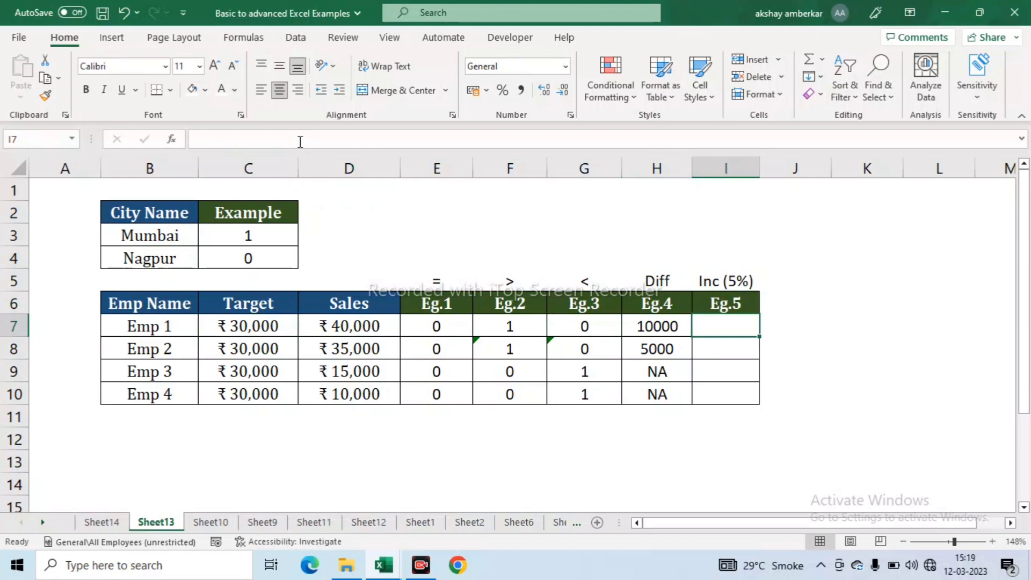
Step: Calculate 5% of Emp 1's sales as a trial in K7 with =D7*5%, and clear the cell
{"action": "key", "text": "Right"}
{"action": "key", "text": "Right"}
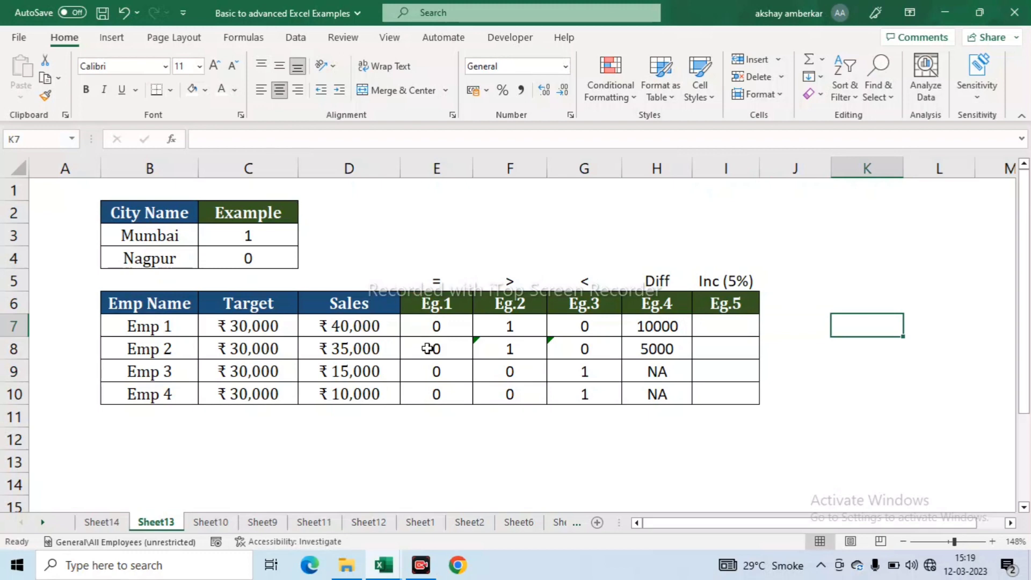
{"action": "type", "text": "="}
{"action": "left_click", "coordinate": [354, 326]}
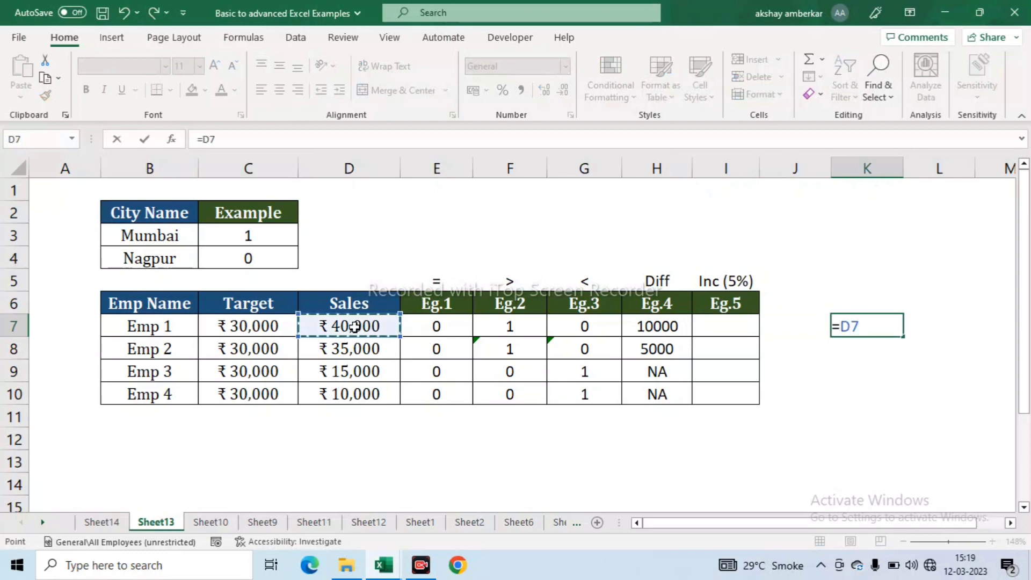
{"action": "type", "text": "*5%"}
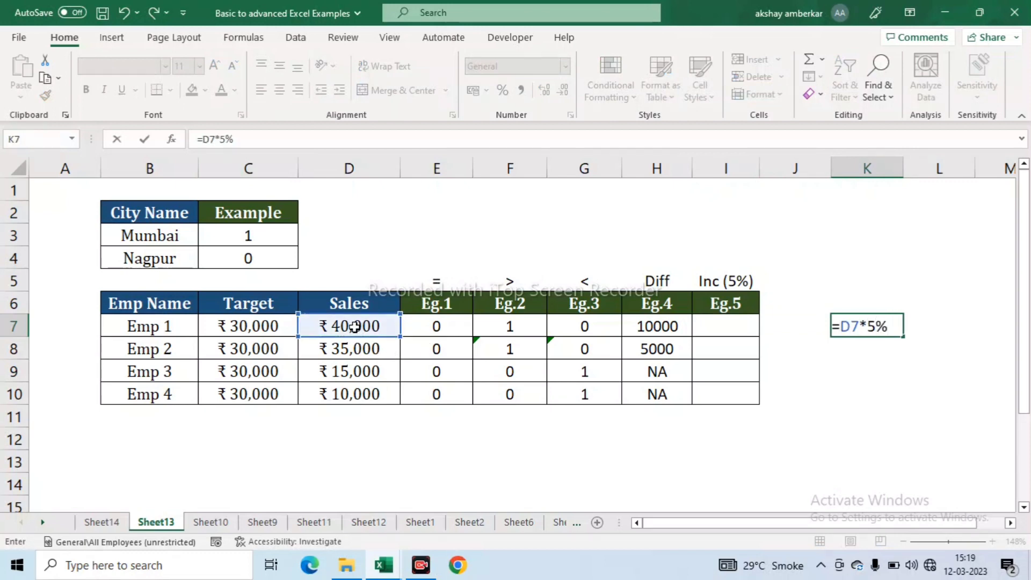
{"action": "key", "text": "Return"}
{"action": "key", "text": "Up"}
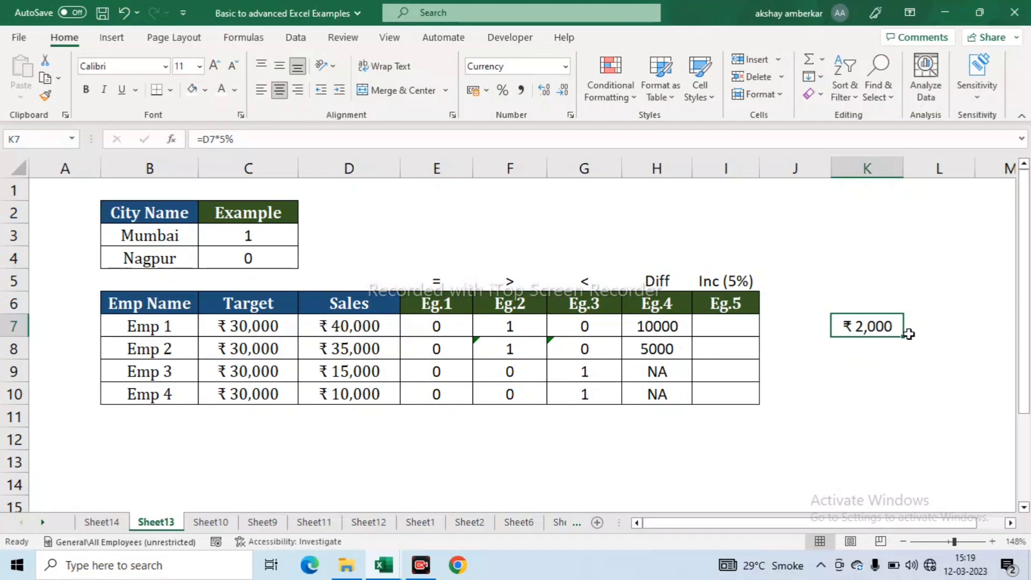
{"action": "key", "text": "Delete"}
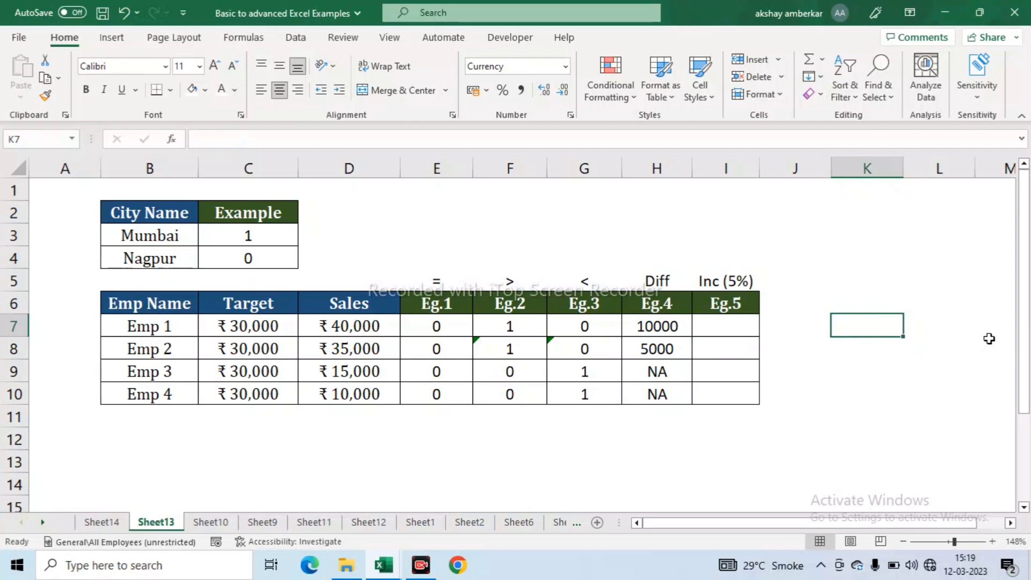
Step: Enter the 5% incentive formula =IF(D7>C7,D7*5%,"NA") in I7 and copy it down to I10
{"action": "left_click", "coordinate": [742, 326]}
{"action": "type", "text": "=IF("}
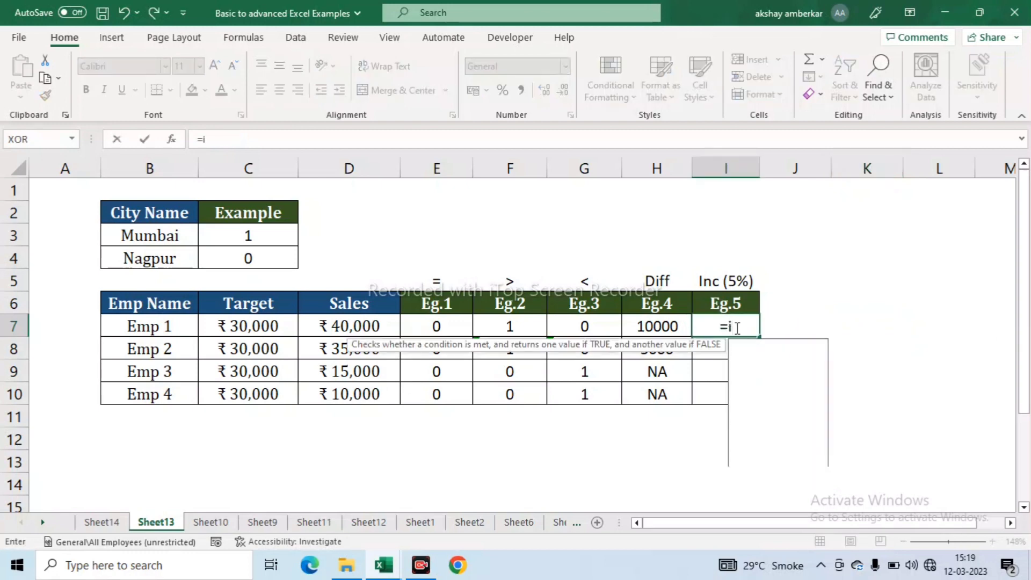
{"action": "left_click", "coordinate": [374, 327]}
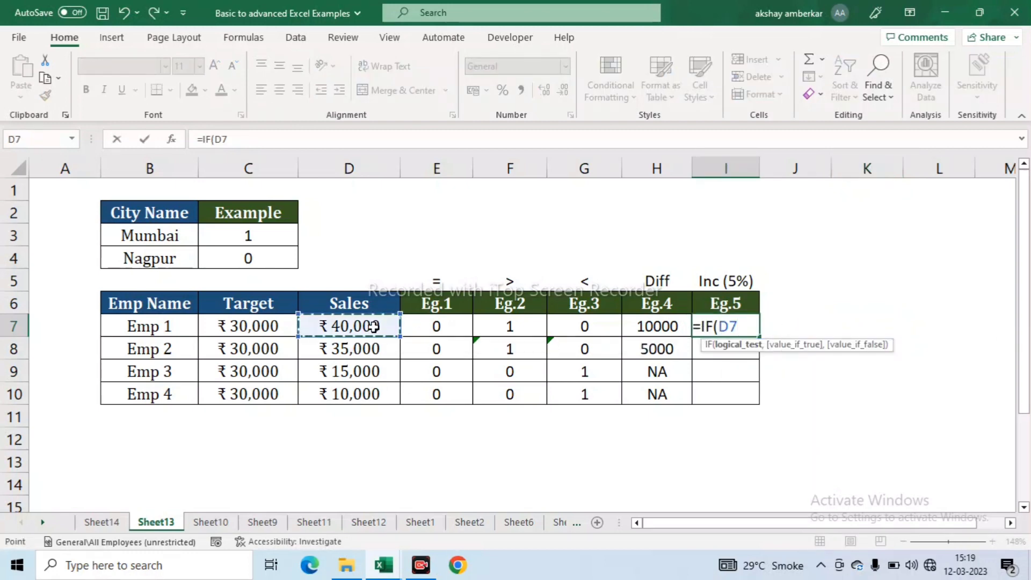
{"action": "type", "text": ">"}
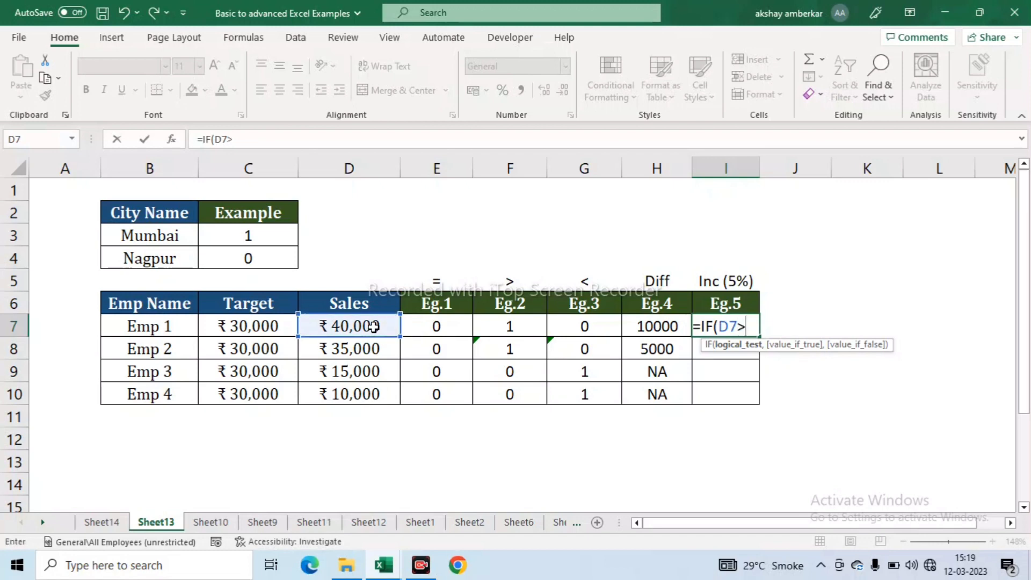
{"action": "left_click", "coordinate": [266, 321]}
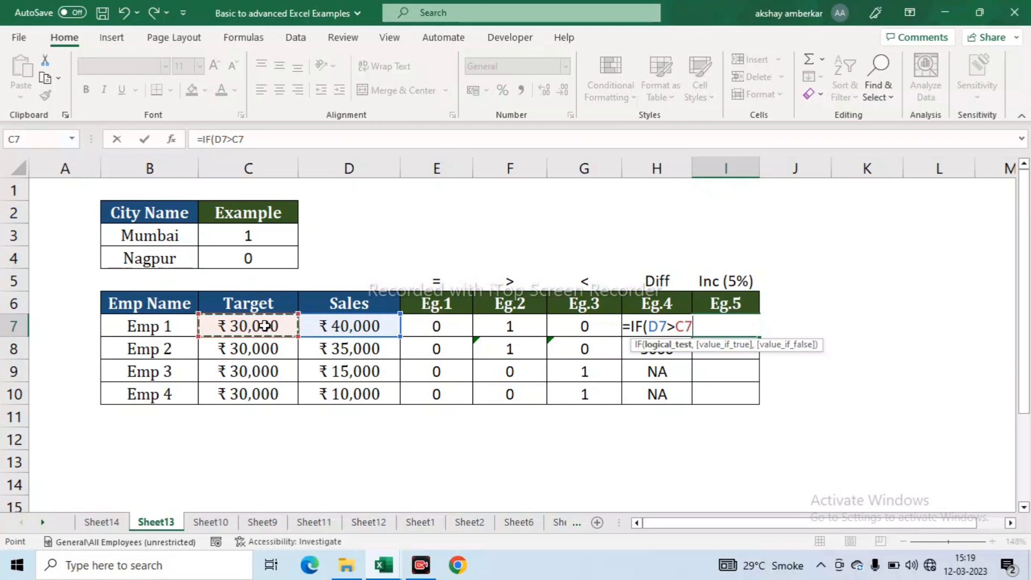
{"action": "type", "text": ","}
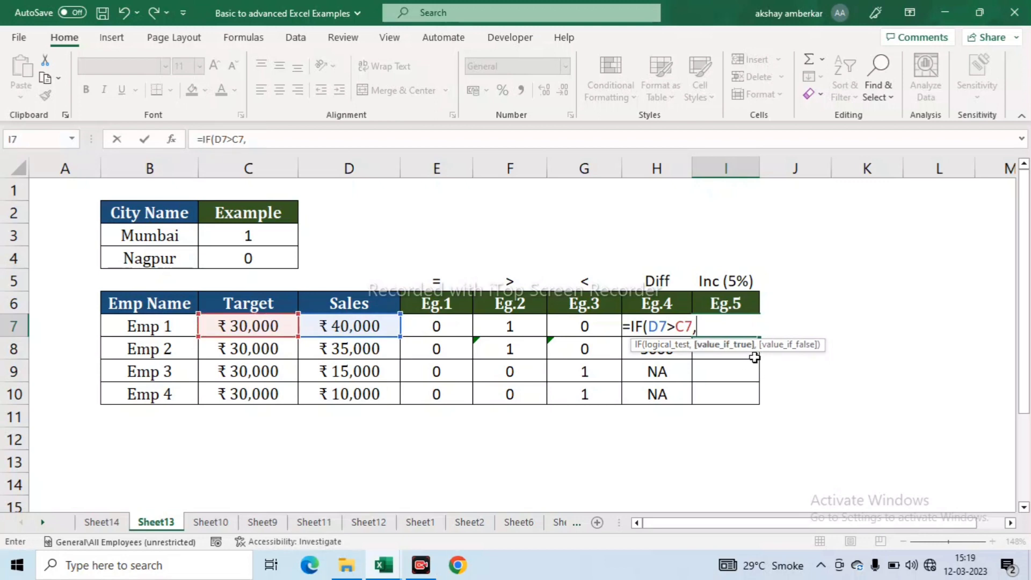
{"action": "left_click", "coordinate": [347, 326]}
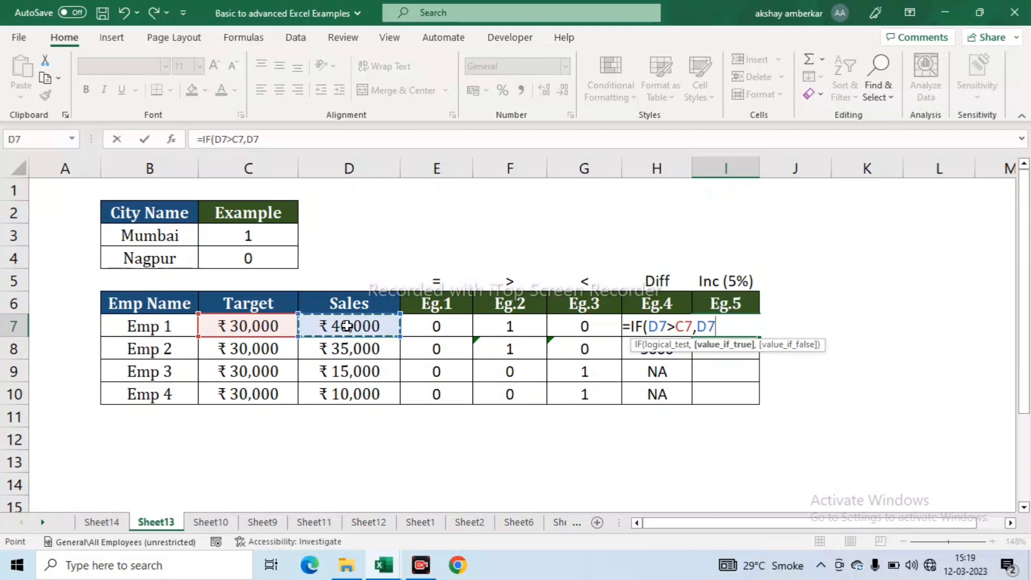
{"action": "type", "text": "*5%,"}
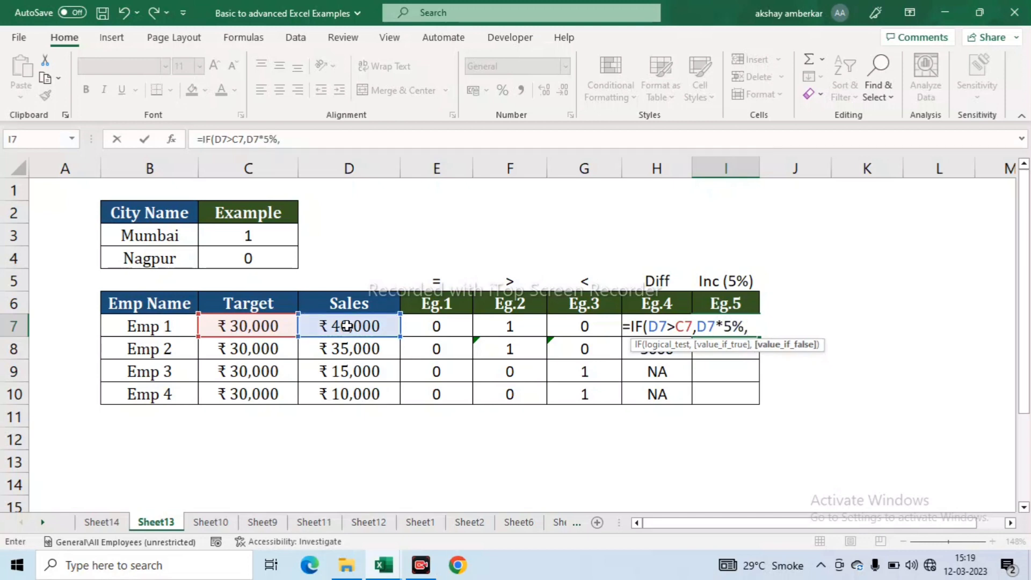
{"action": "type", "text": "\"NA\""}
{"action": "type", "text": ")"}
{"action": "key", "text": "ctrl+Return"}
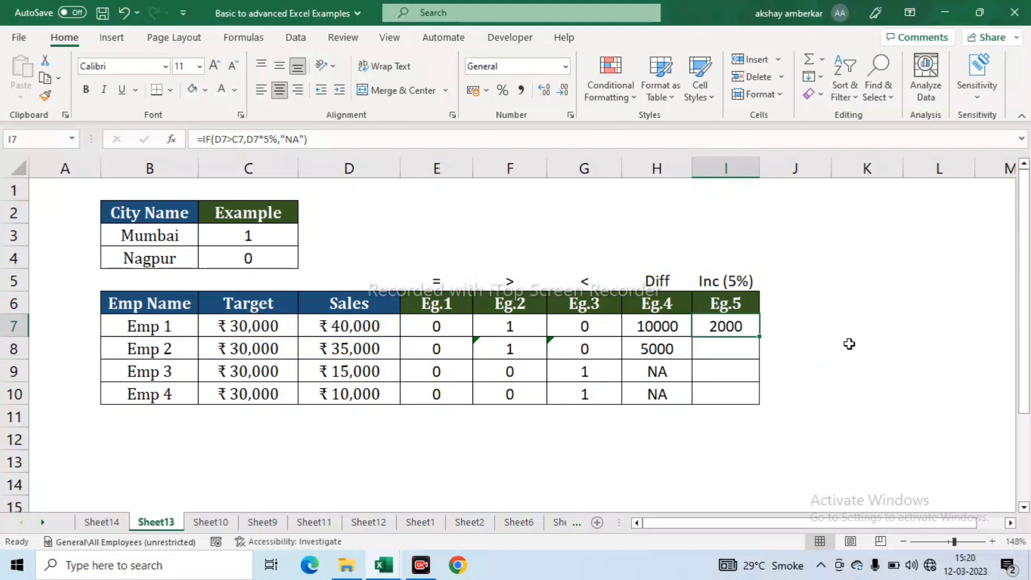
{"action": "left_click_drag", "start_coordinate": [759, 336], "coordinate": [757, 400]}
Step: Check the Eg.5 results in I7:I10 against Emp 2's target in C8 and sales in D8
{"action": "left_click_drag", "start_coordinate": [722, 322], "coordinate": [724, 339]}
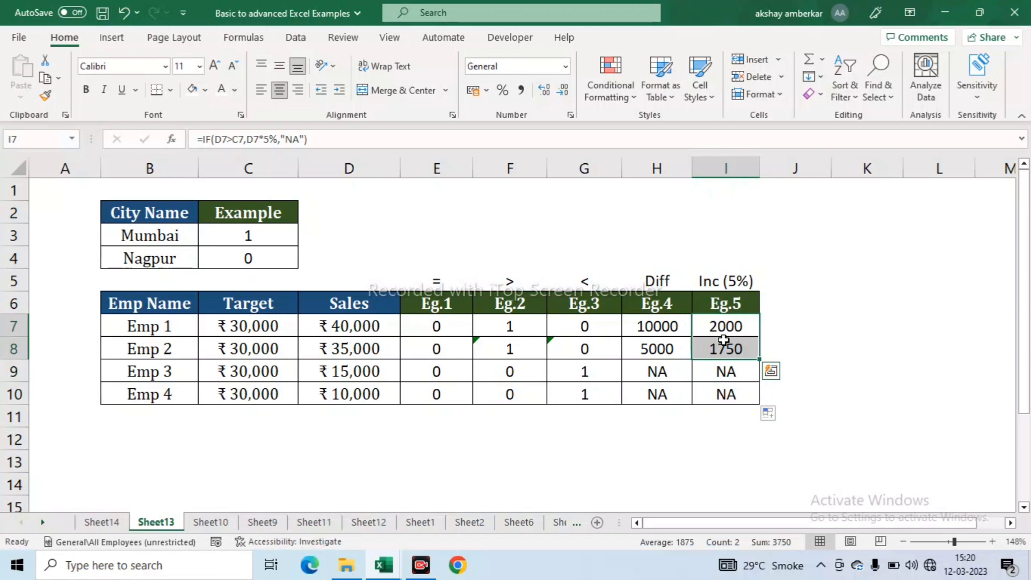
{"action": "left_click", "coordinate": [238, 350]}
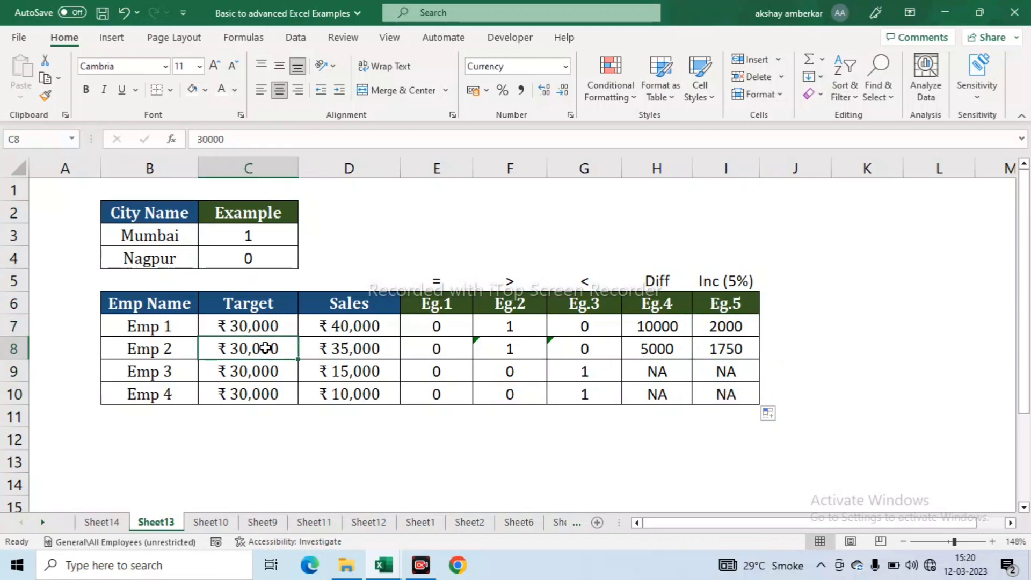
{"action": "left_click", "coordinate": [353, 346]}
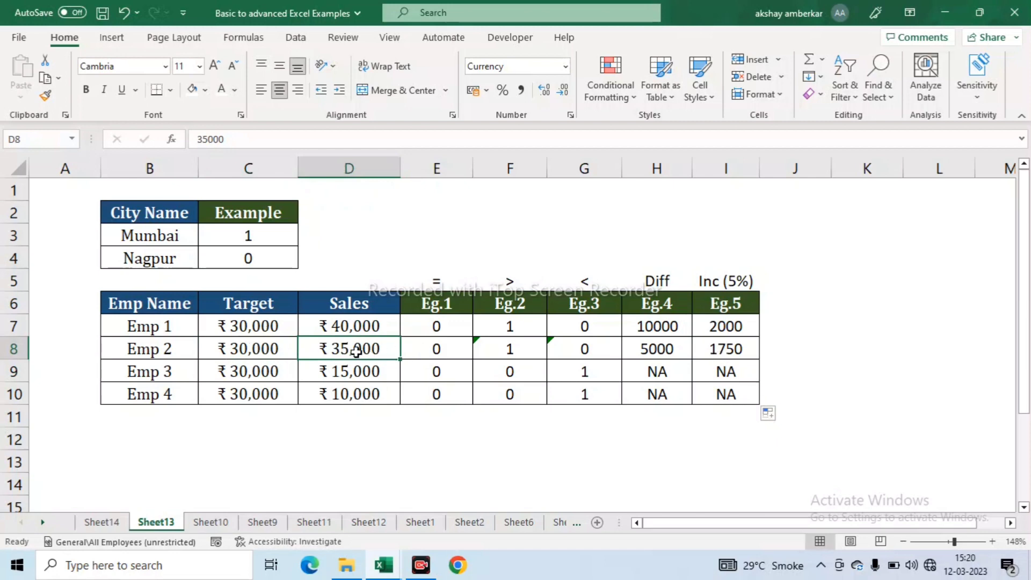
{"action": "left_click_drag", "start_coordinate": [726, 371], "coordinate": [726, 395]}
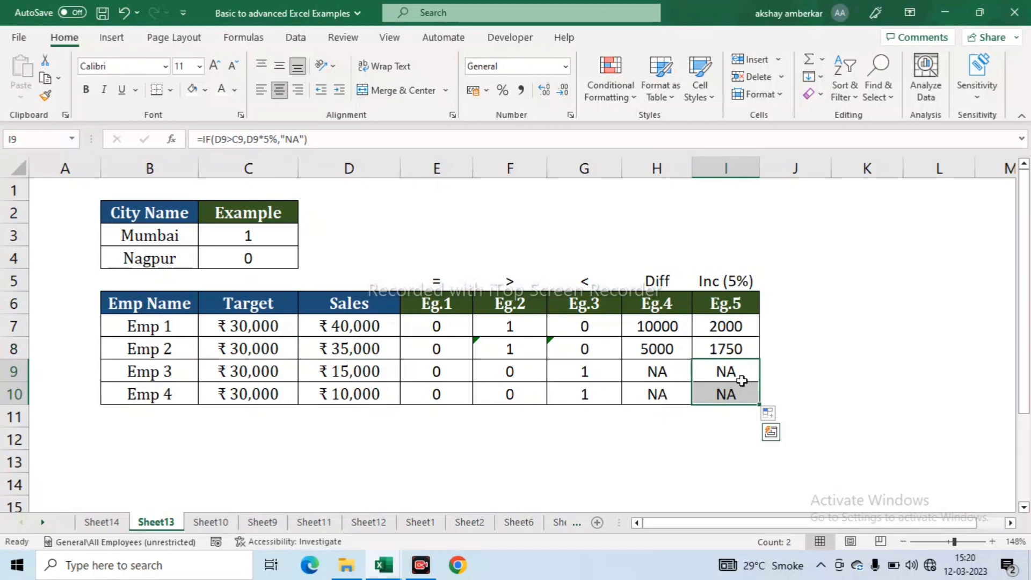
Step: Set Emp 4's sales in D10 to 38000
{"action": "left_click", "coordinate": [363, 392]}
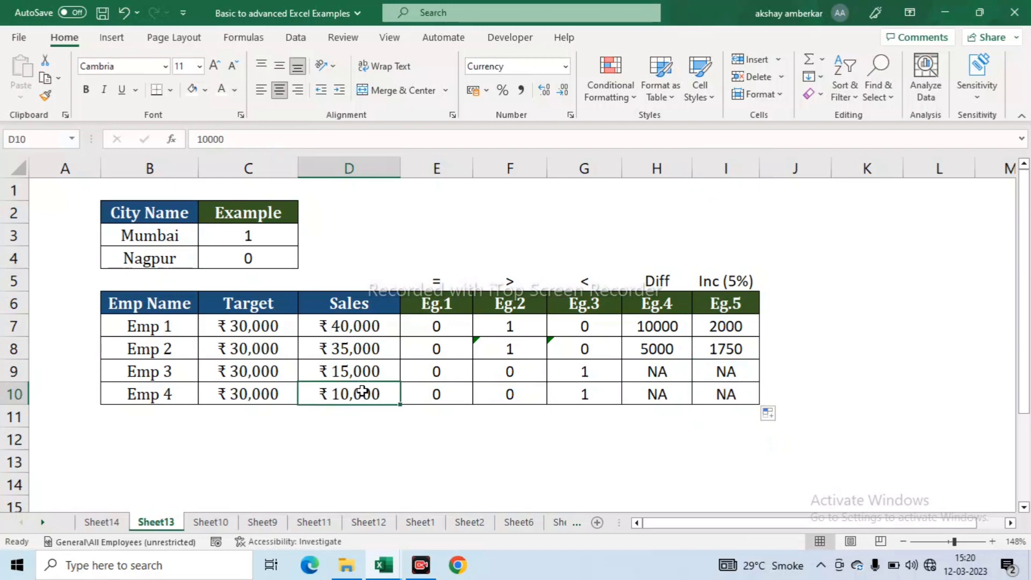
{"action": "type", "text": "38000"}
{"action": "key", "text": "Return"}
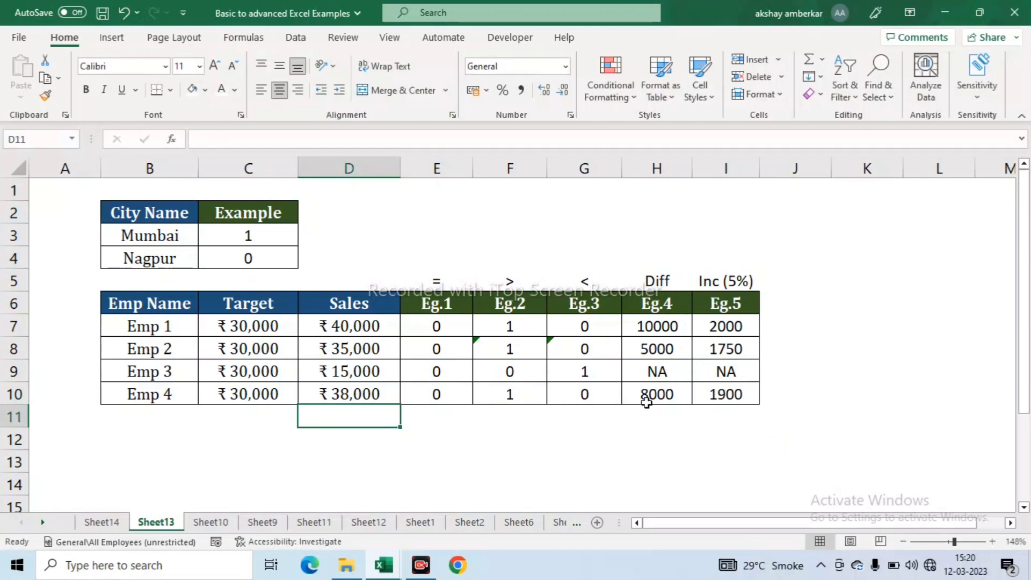
Step: Review Emp 4's sales in D10 and the Eg.1 to Eg.5 results in E6:I10
{"action": "left_click", "coordinate": [350, 393]}
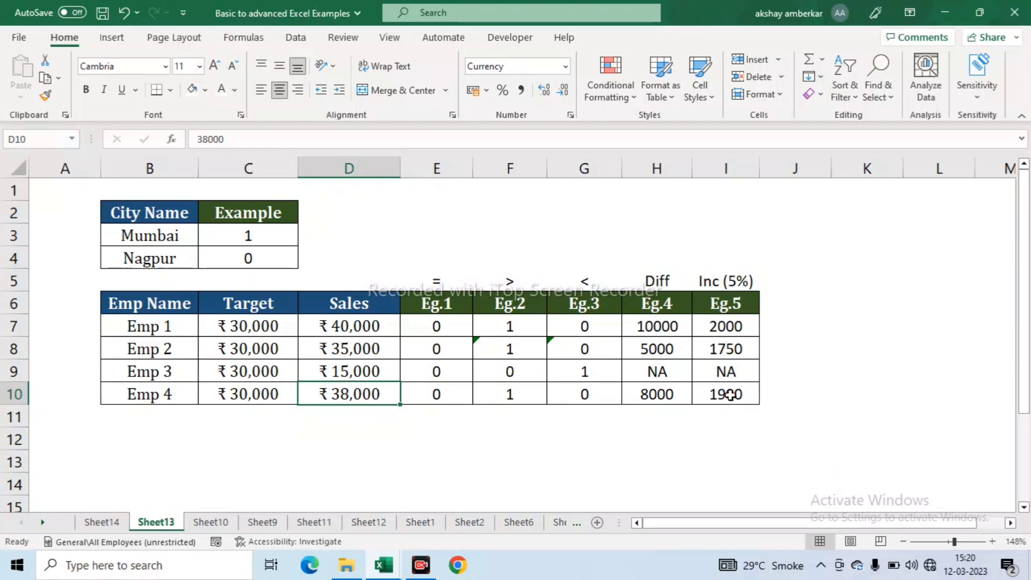
{"action": "left_click_drag", "start_coordinate": [419, 306], "coordinate": [719, 393]}
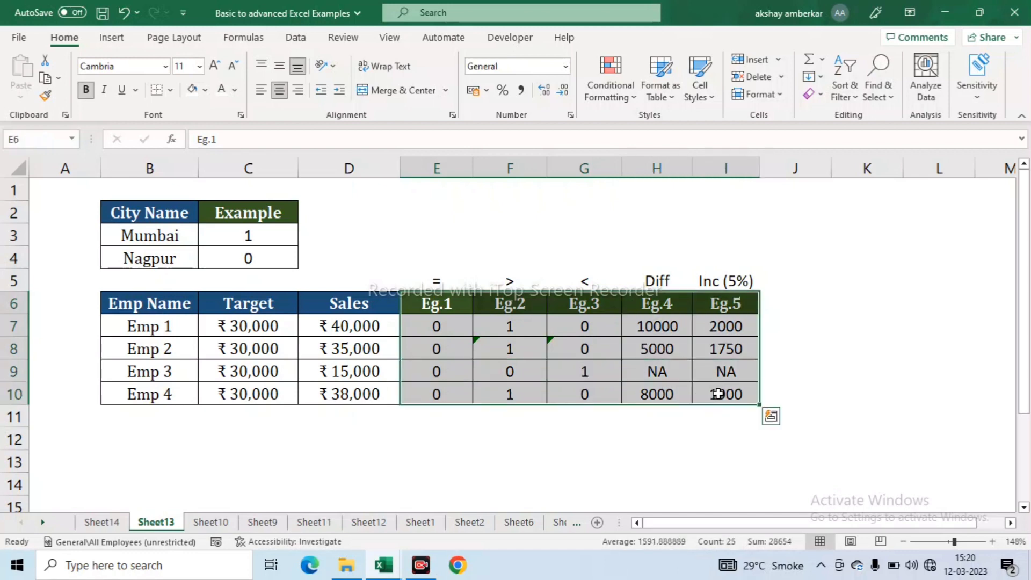
{"action": "left_click_drag", "start_coordinate": [449, 308], "coordinate": [699, 396]}
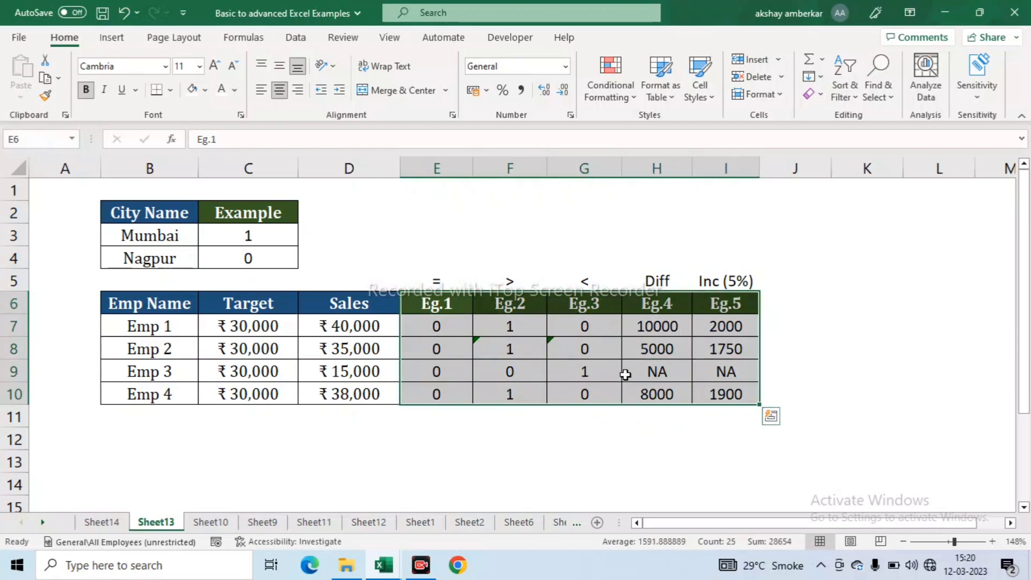